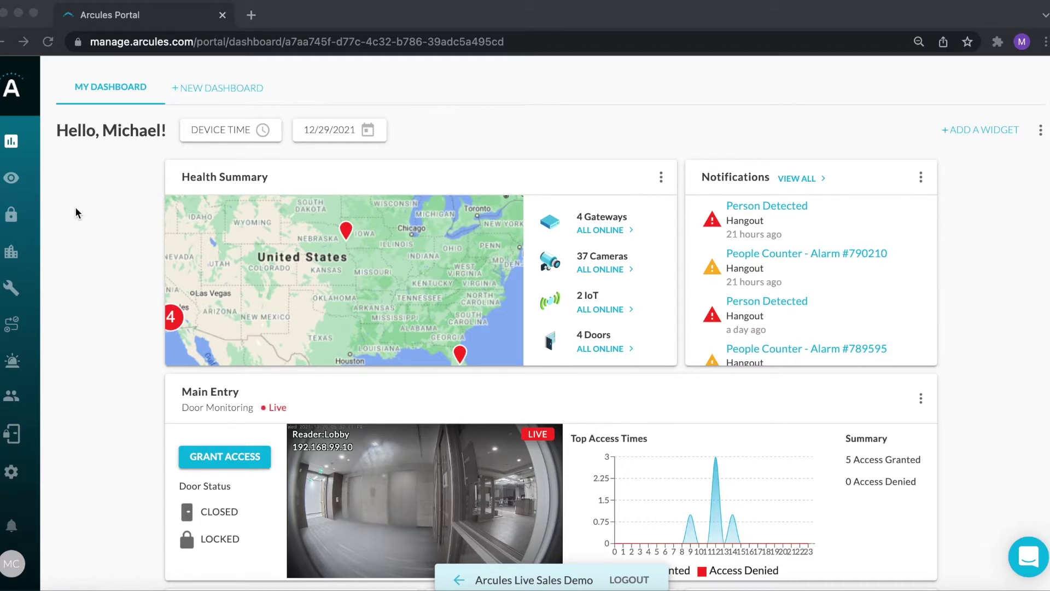
scroll(76, 209, down, 1)
scroll(75, 211, down, 5)
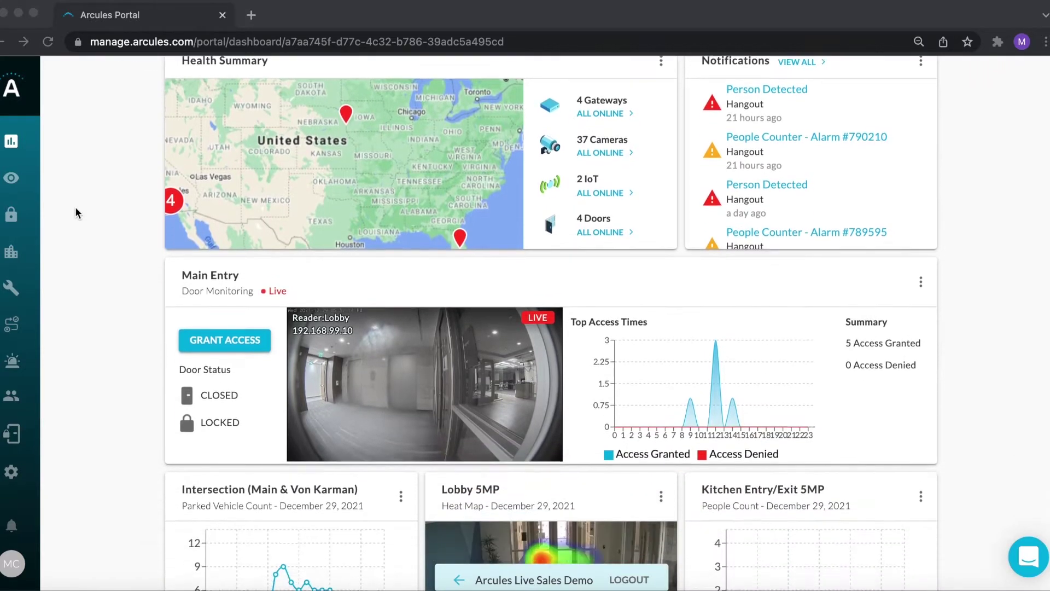
scroll(77, 218, down, 1)
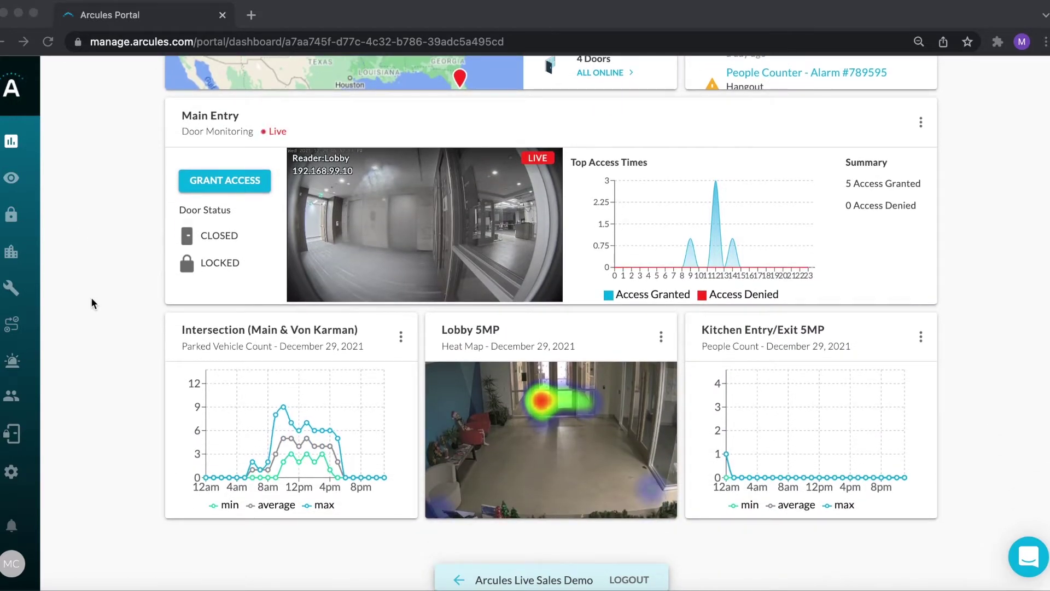
scroll(91, 221, up, 2)
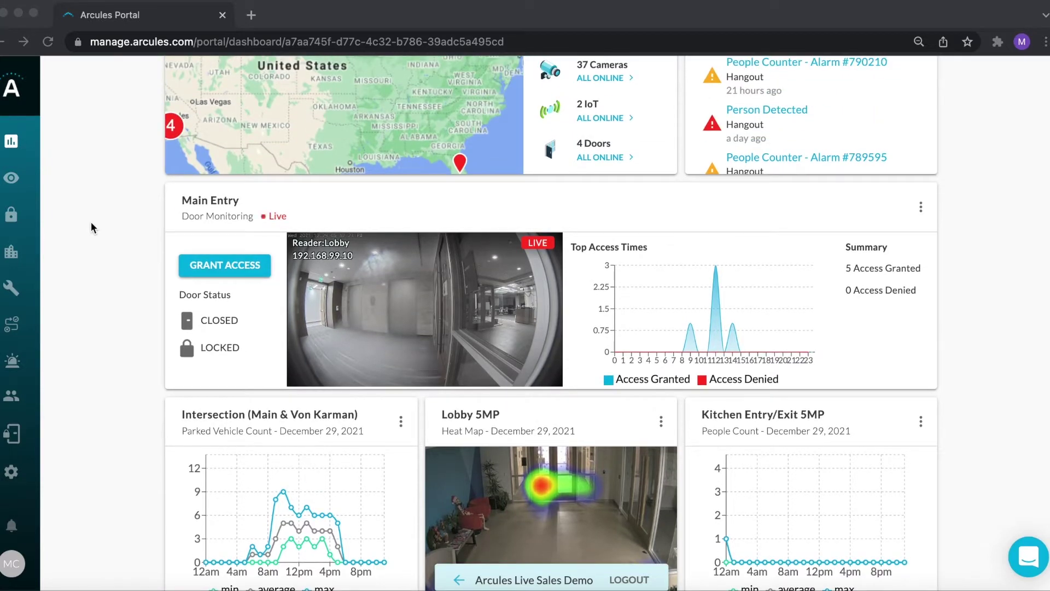
scroll(91, 228, up, 4)
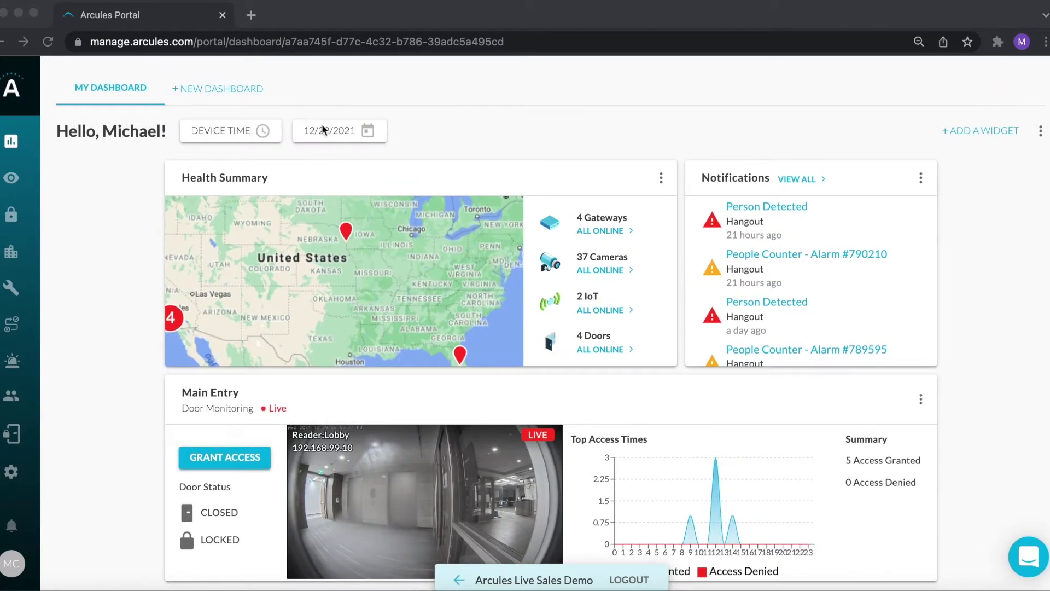
click(977, 132)
scroll(919, 401, down, 6)
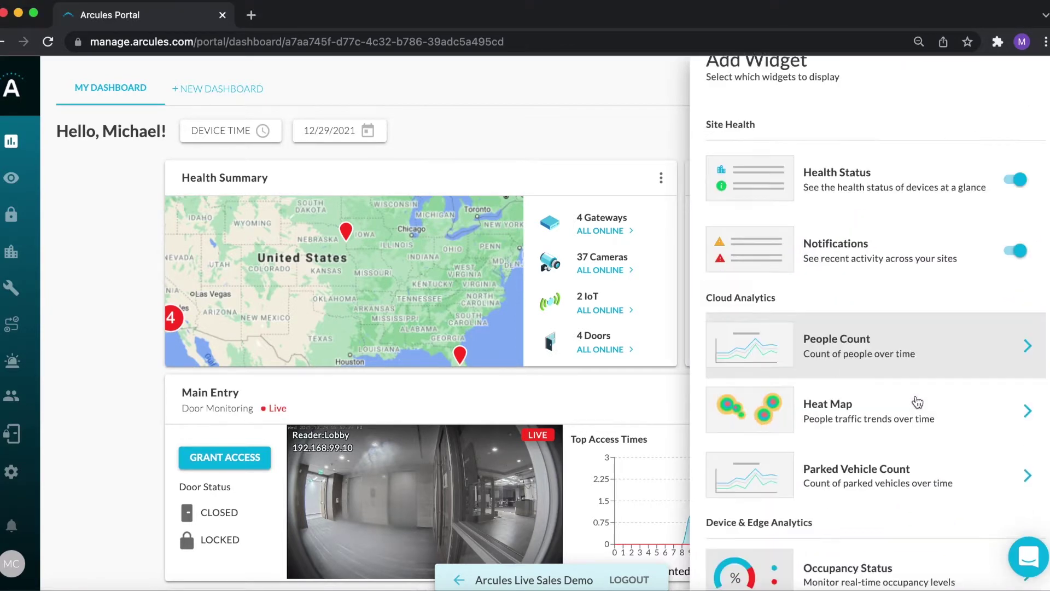
scroll(918, 402, up, 8)
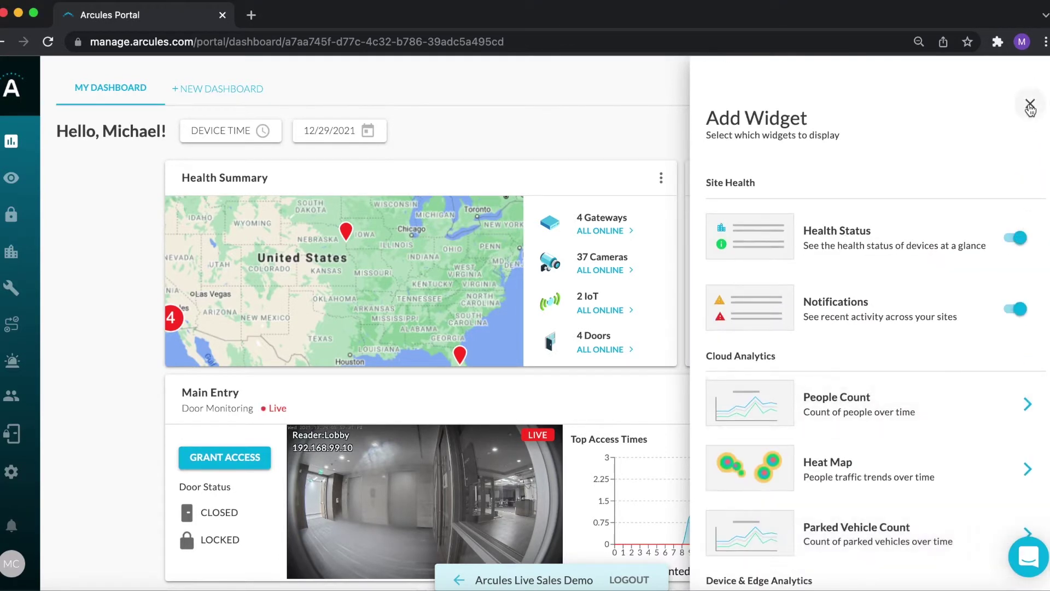
click(1029, 103)
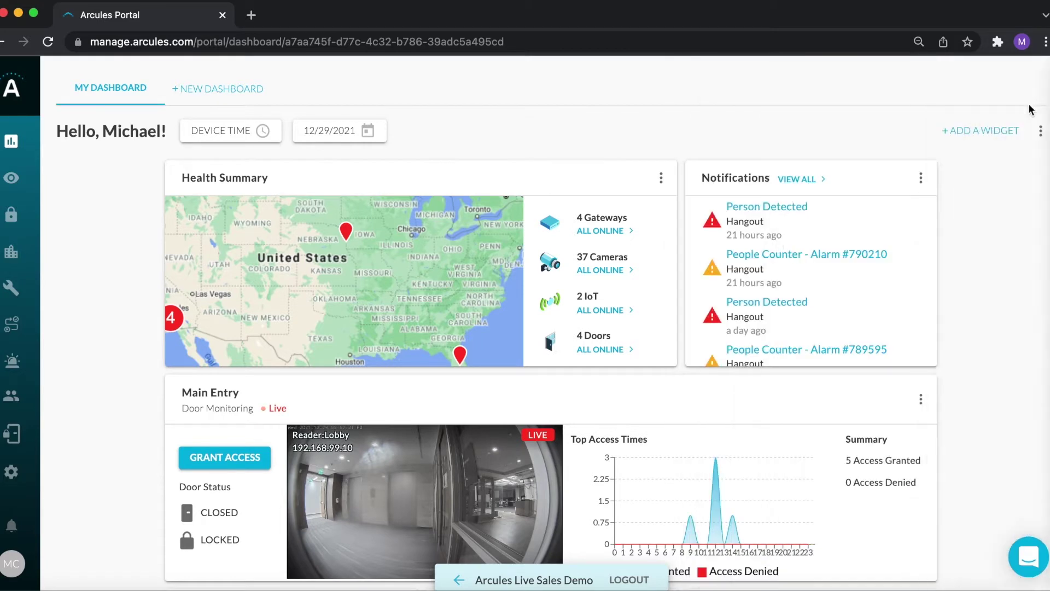
Go to Views and display the 1. Lobby view's four live camera feeds.
click(15, 186)
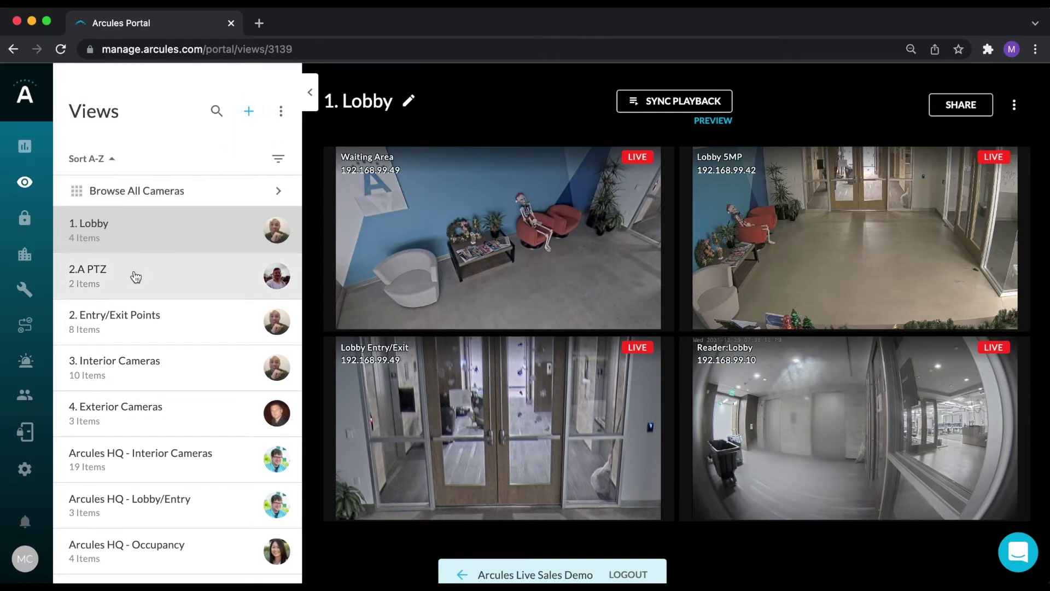
click(112, 233)
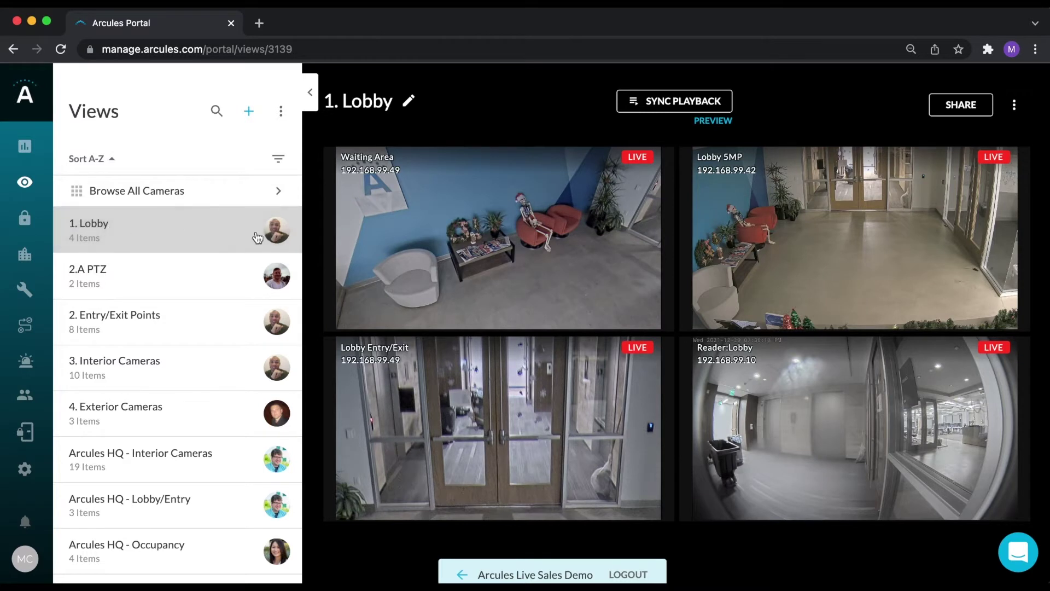
mouse_move(502, 313)
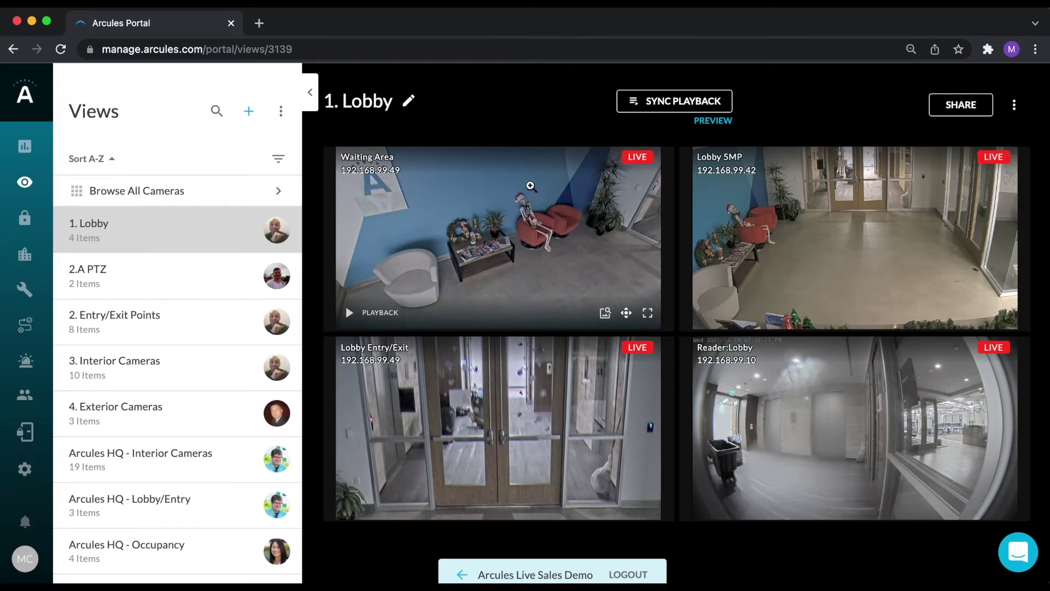
click(659, 106)
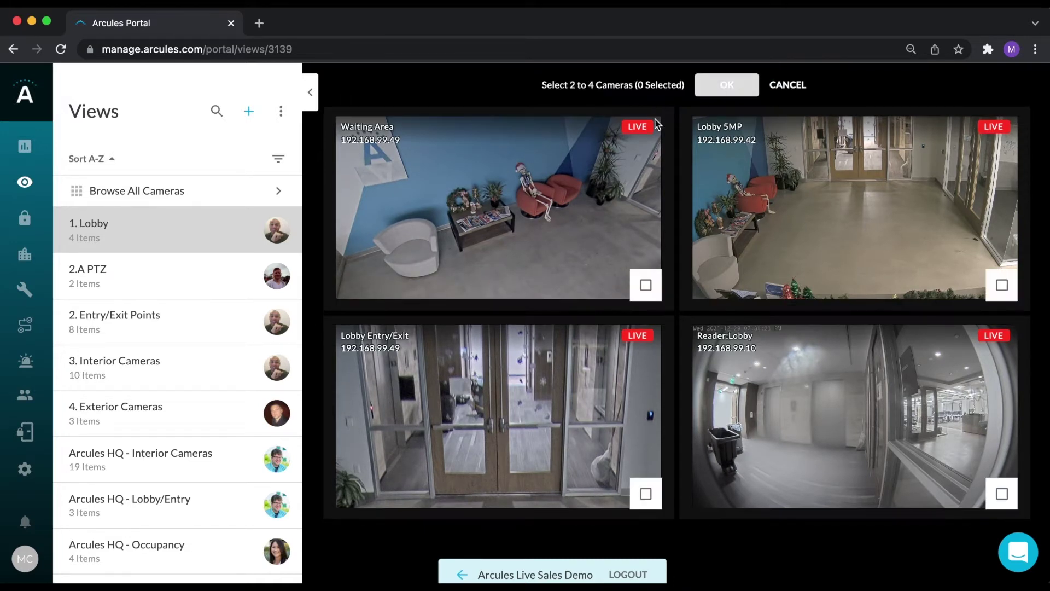
Start synced playback of Waiting Area, Lobby 5MP, Reader:Lobby and Lobby Entry/Exit cameras.
click(645, 285)
click(1002, 287)
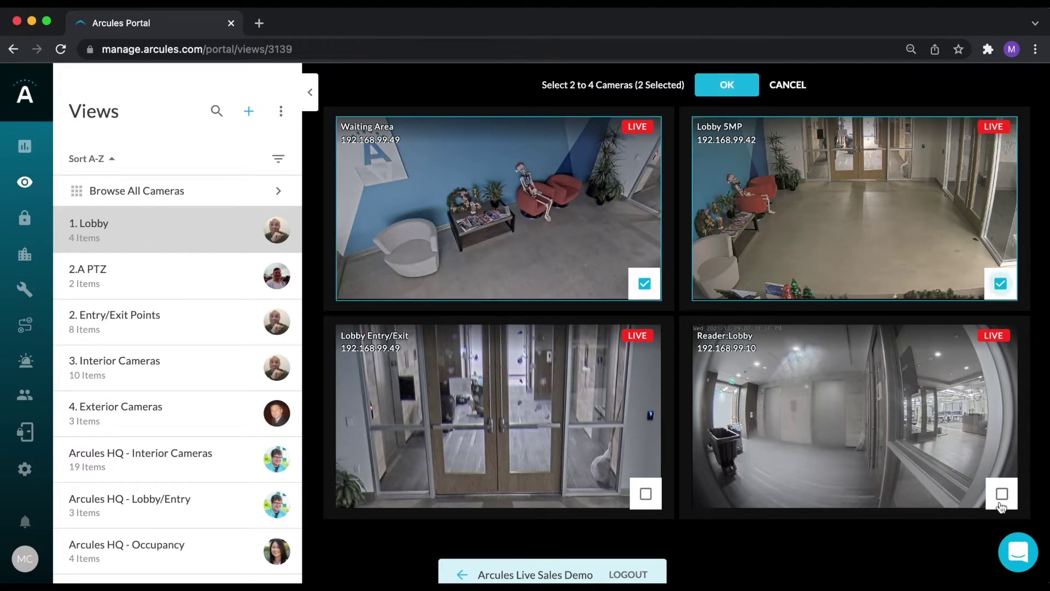
click(1001, 494)
click(646, 497)
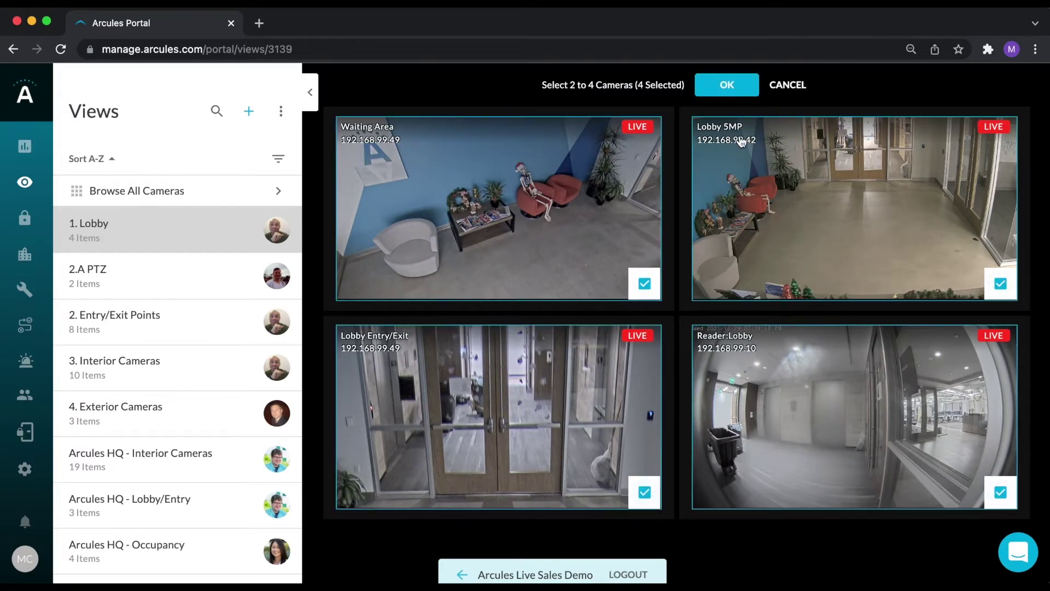
click(727, 87)
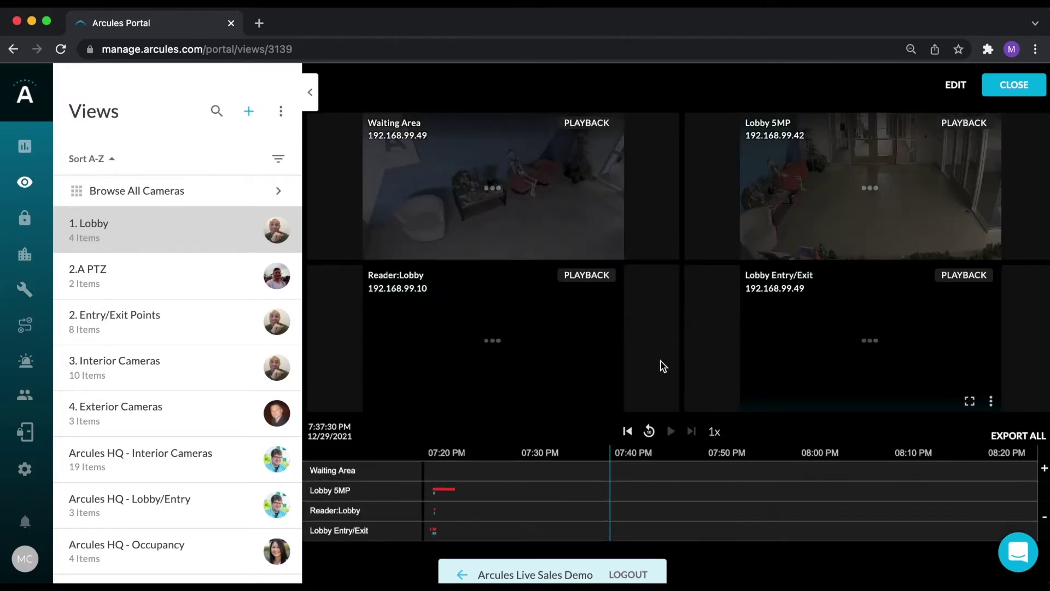
Move the shared timeline to about 7:00 PM on 12/29/2021, play it, then choose Export All.
drag(528, 497, 872, 481)
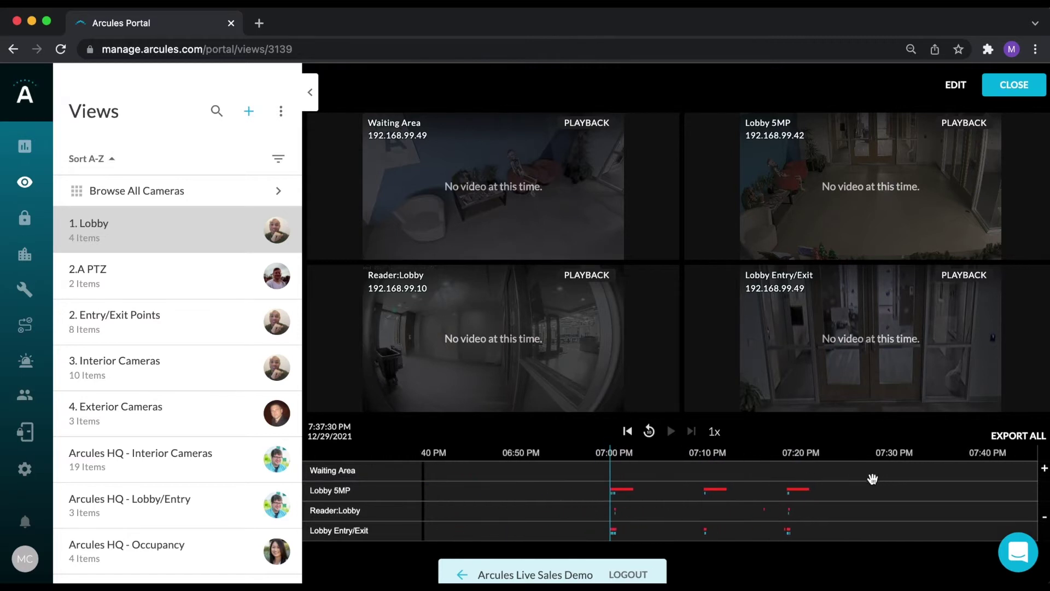
scroll(638, 506, up, 5)
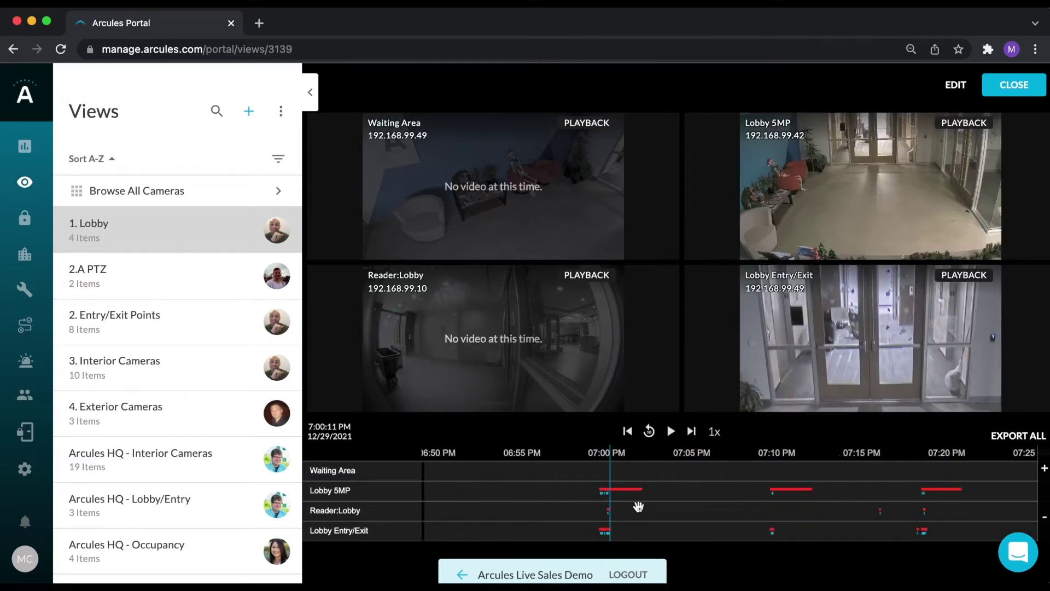
scroll(628, 504, down, 1)
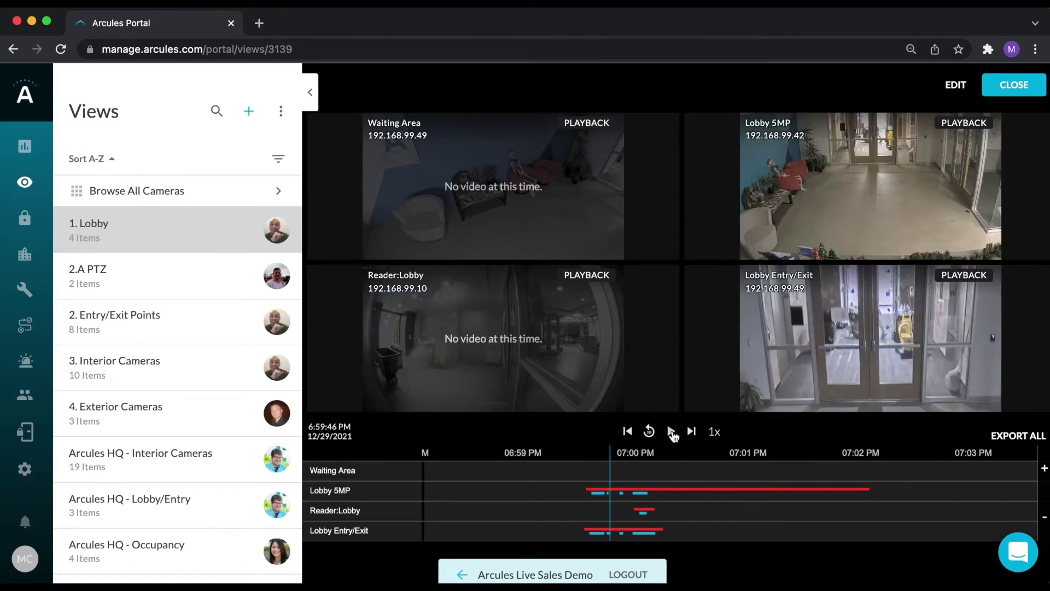
click(671, 431)
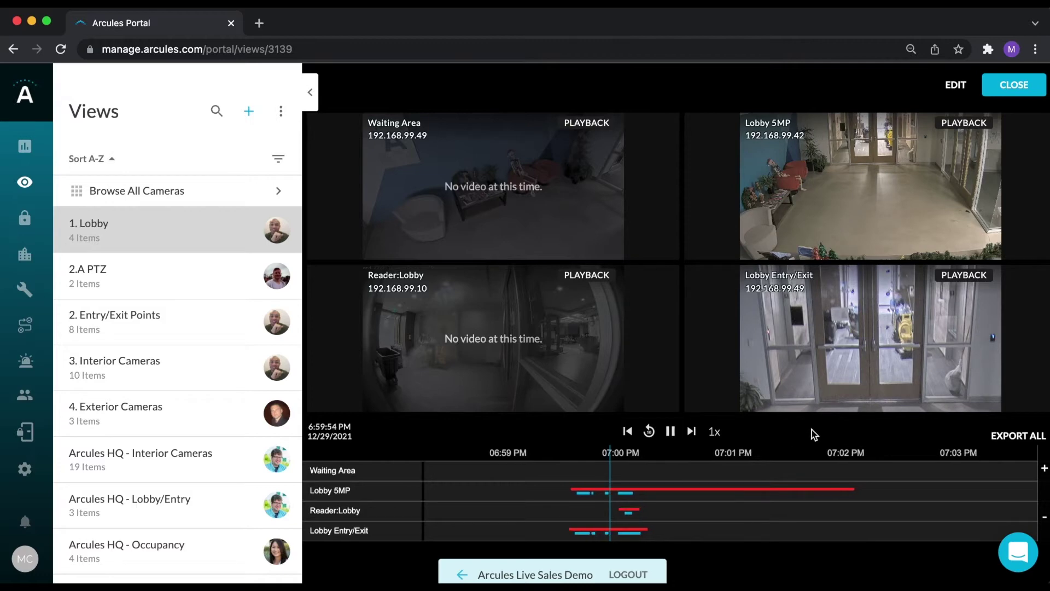
click(1016, 436)
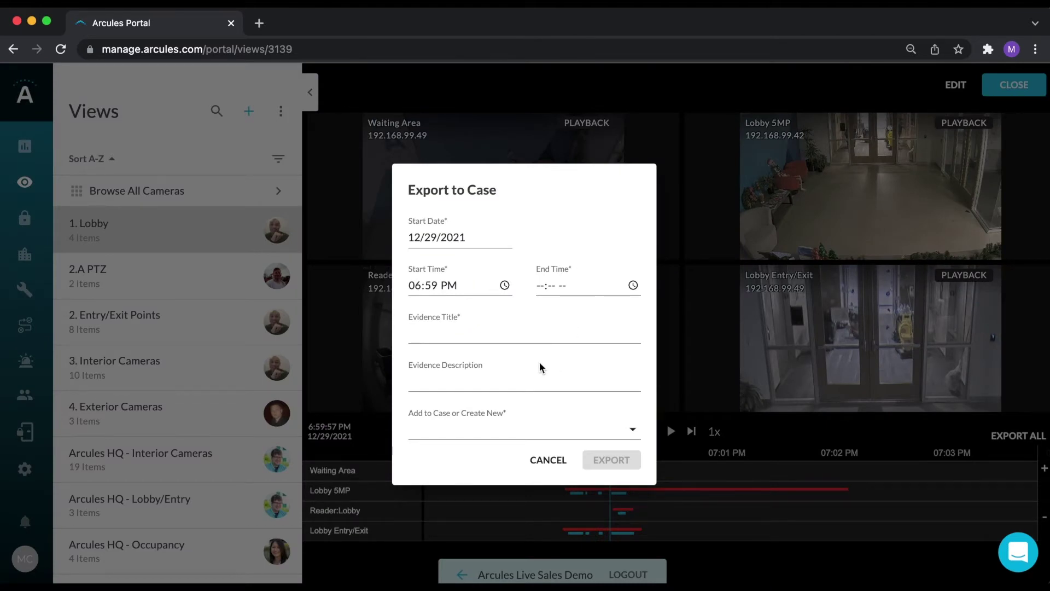
Dismiss the Add to Case list unselected, cancel the export, and leave synced playback.
click(628, 431)
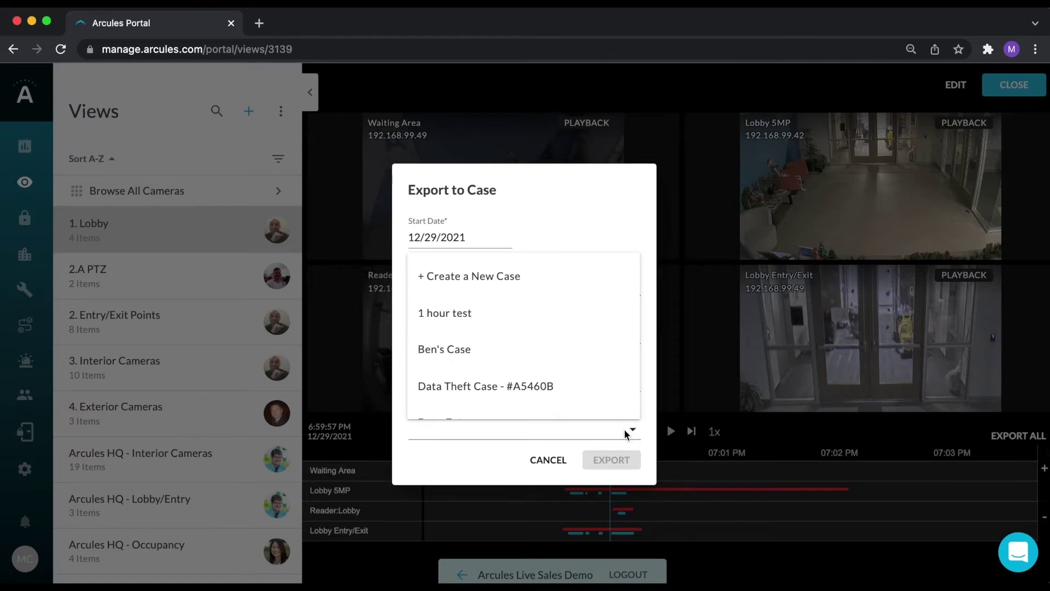
click(547, 461)
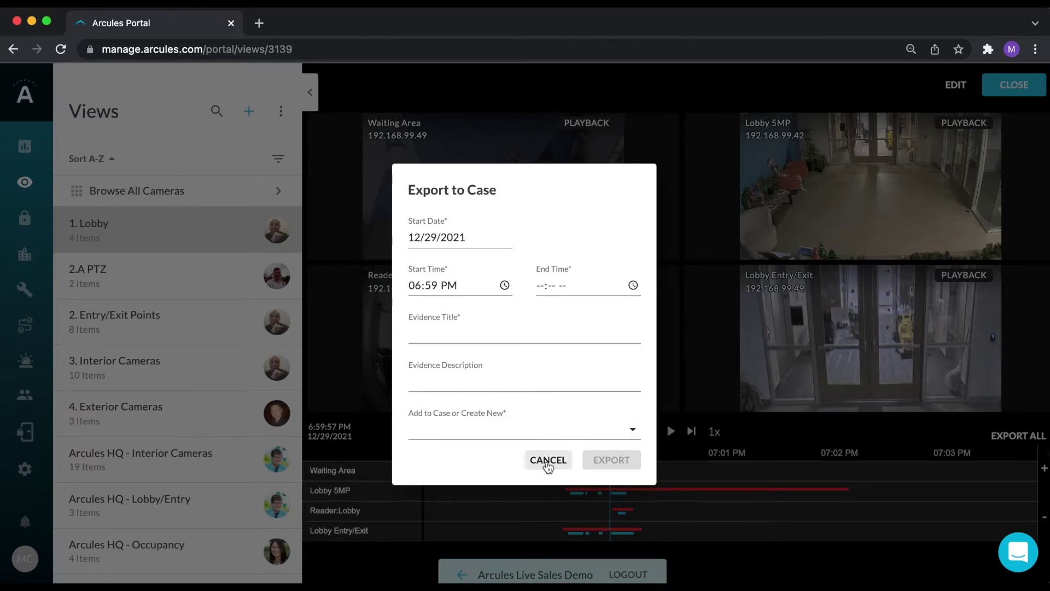
click(547, 461)
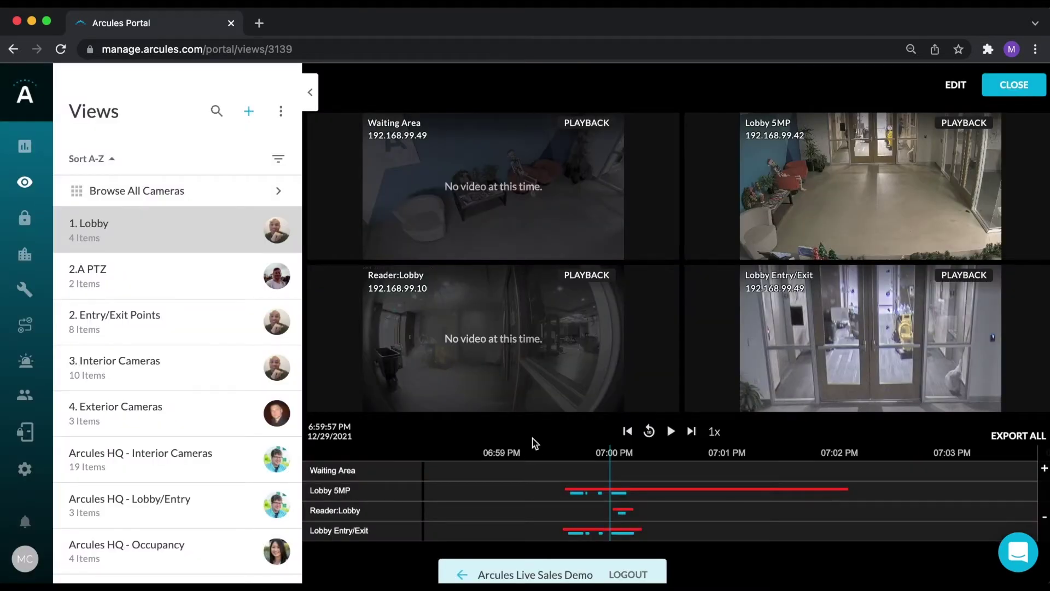
click(134, 229)
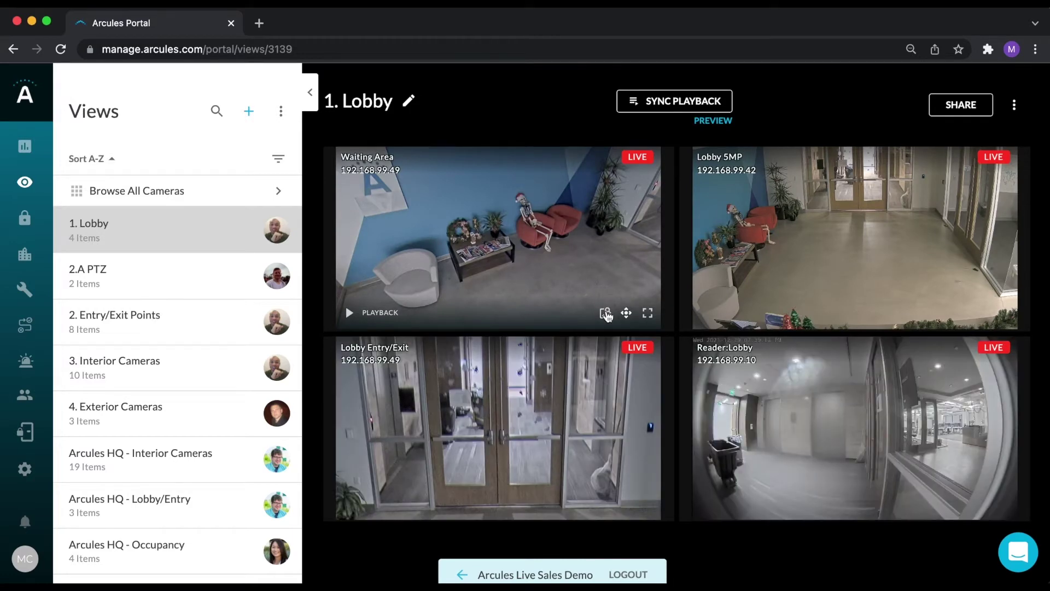
Open the Waiting Area image search and set its start date to 11/29/2021.
click(605, 313)
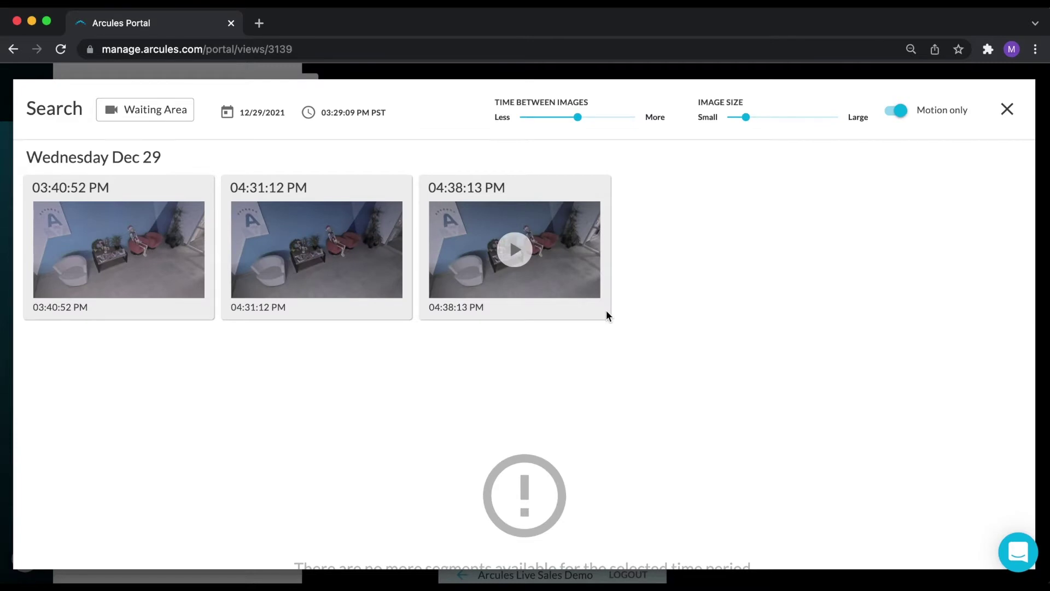
click(273, 112)
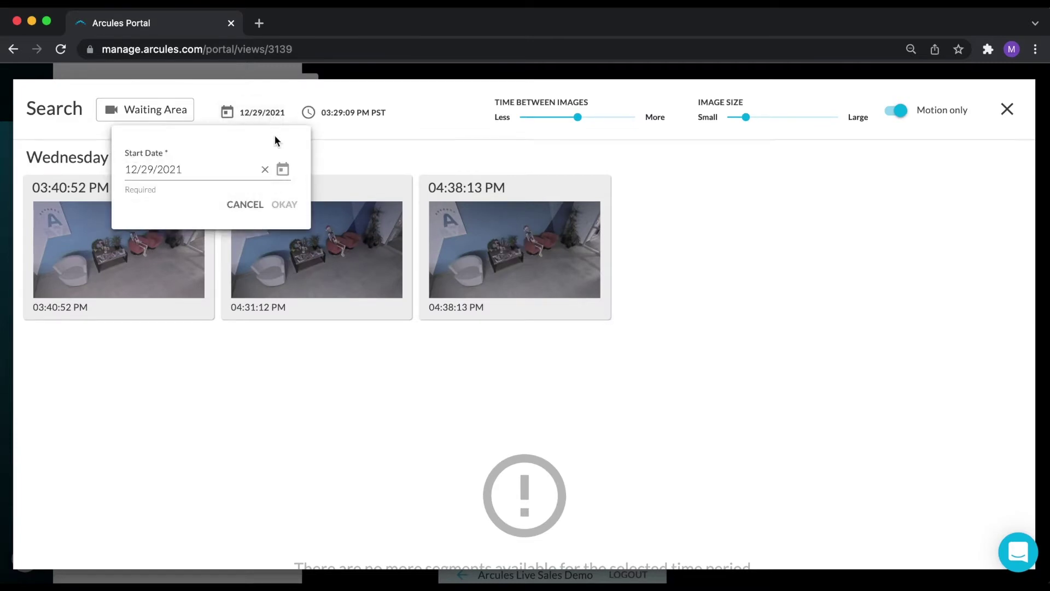
click(282, 169)
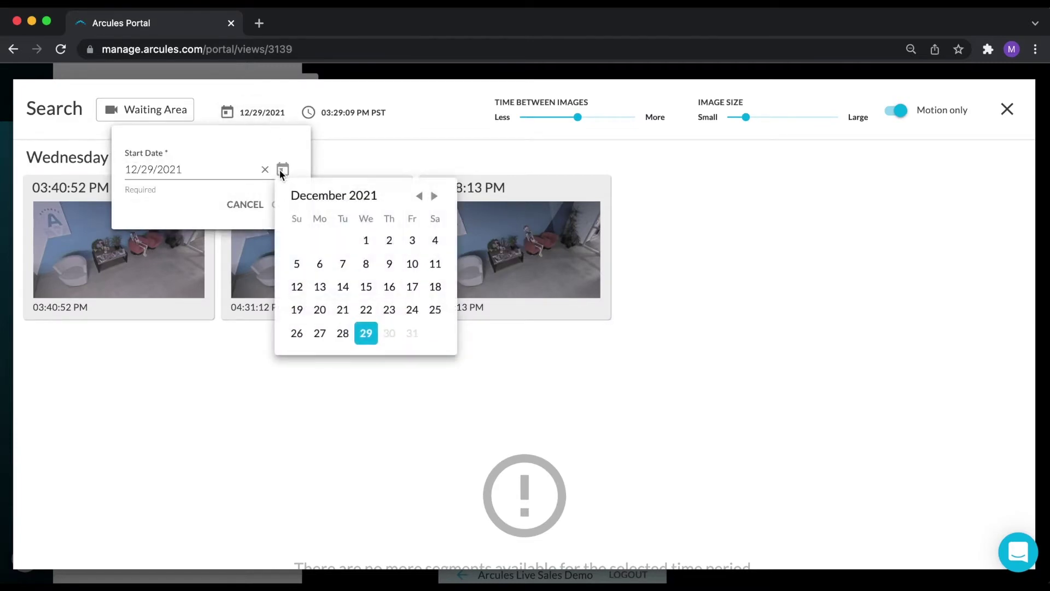
click(419, 196)
click(320, 333)
click(284, 204)
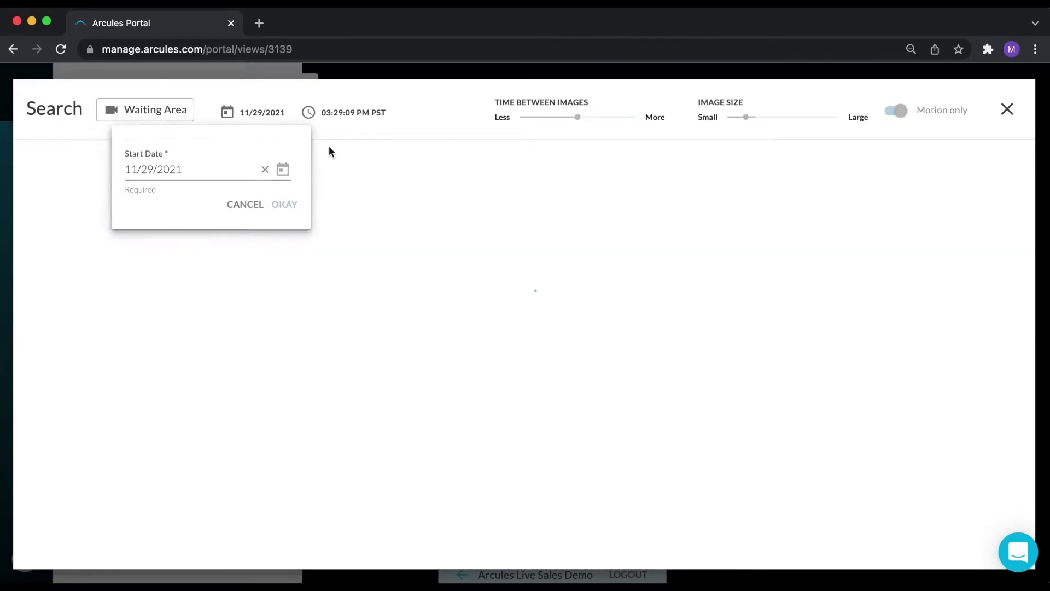
Set the search start time to 02:30 PM and confirm.
click(345, 112)
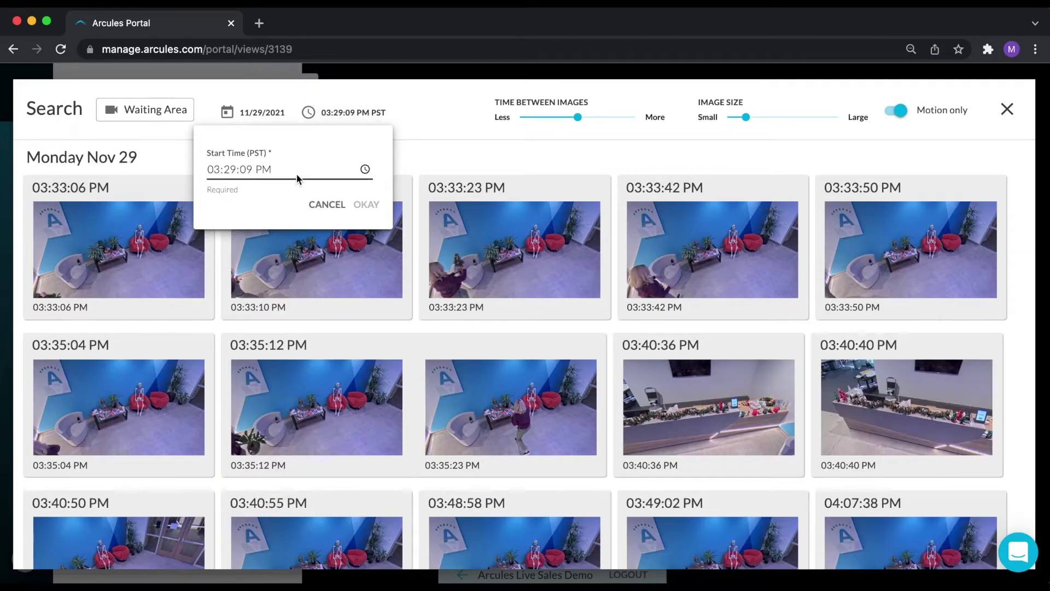
click(365, 170)
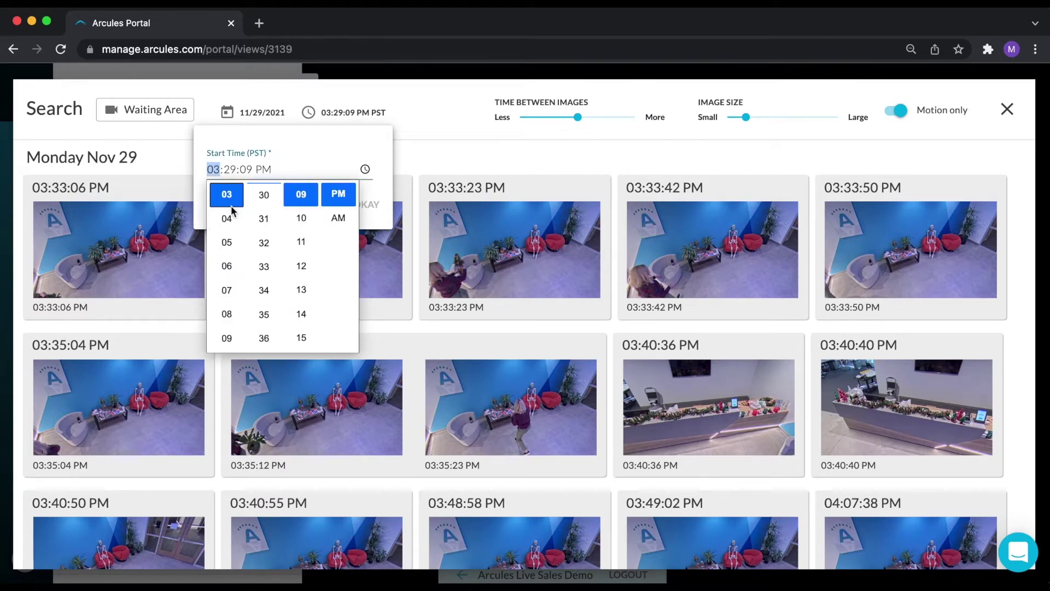
scroll(232, 206, up, 2)
click(227, 219)
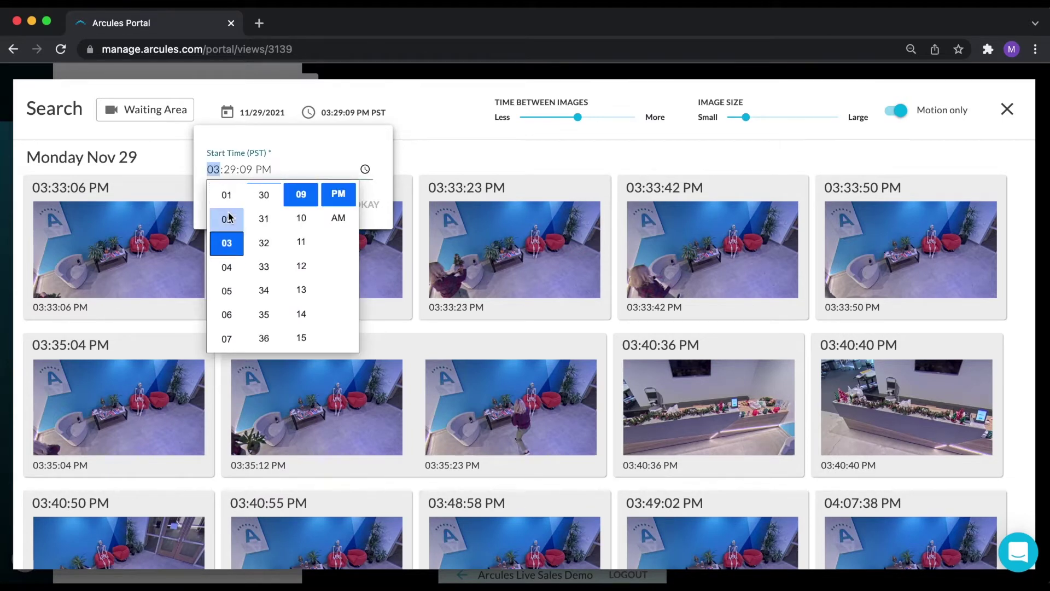
click(263, 195)
click(371, 205)
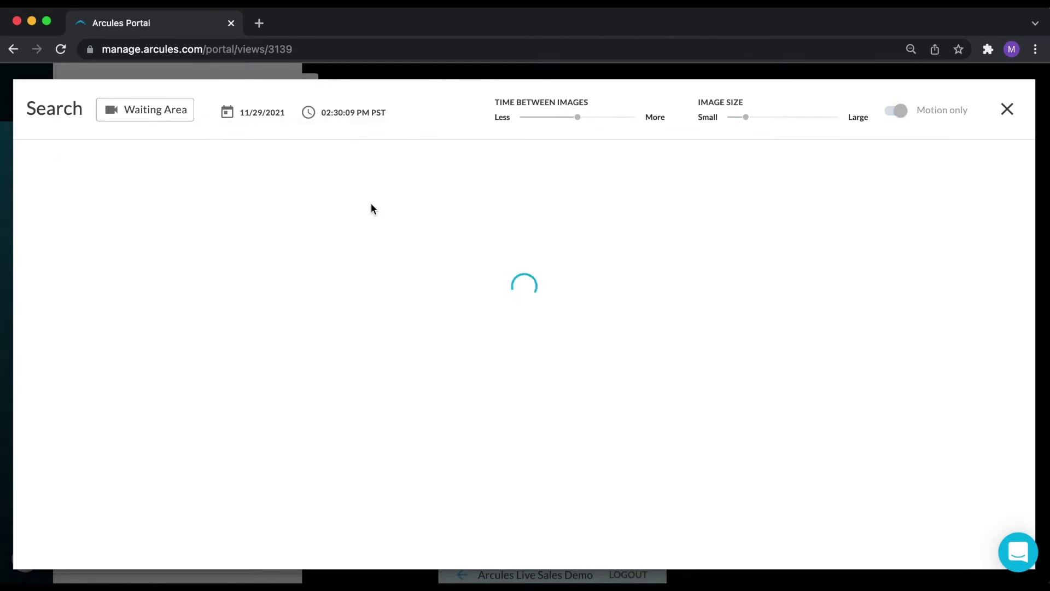
Set Time Between Images to More, showing Nov 29 snapshots from 02:38:12 to 03:40:36 PM.
drag(593, 123, 649, 121)
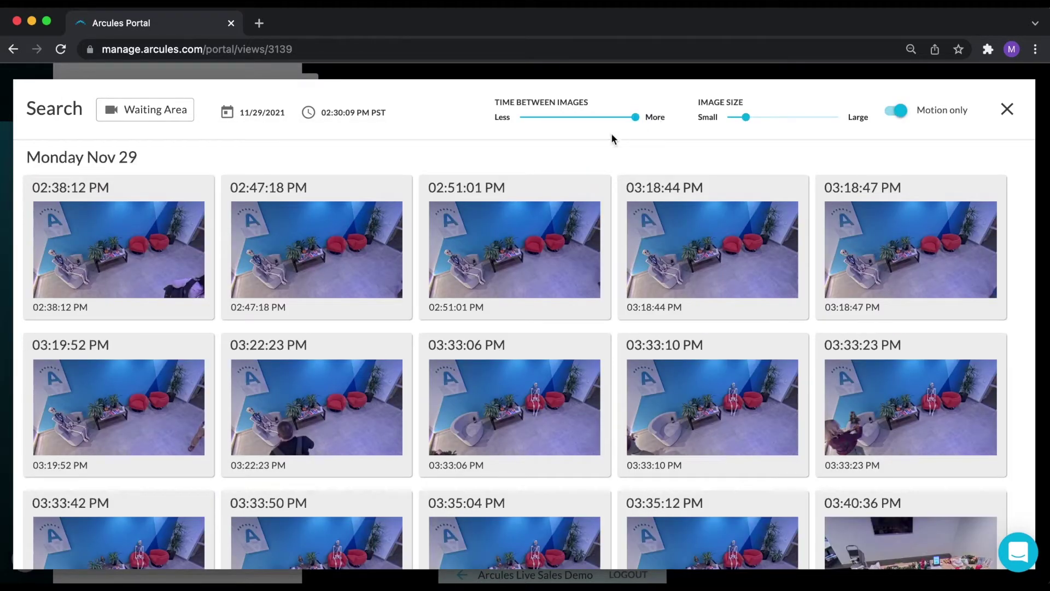
mouse_move(200, 213)
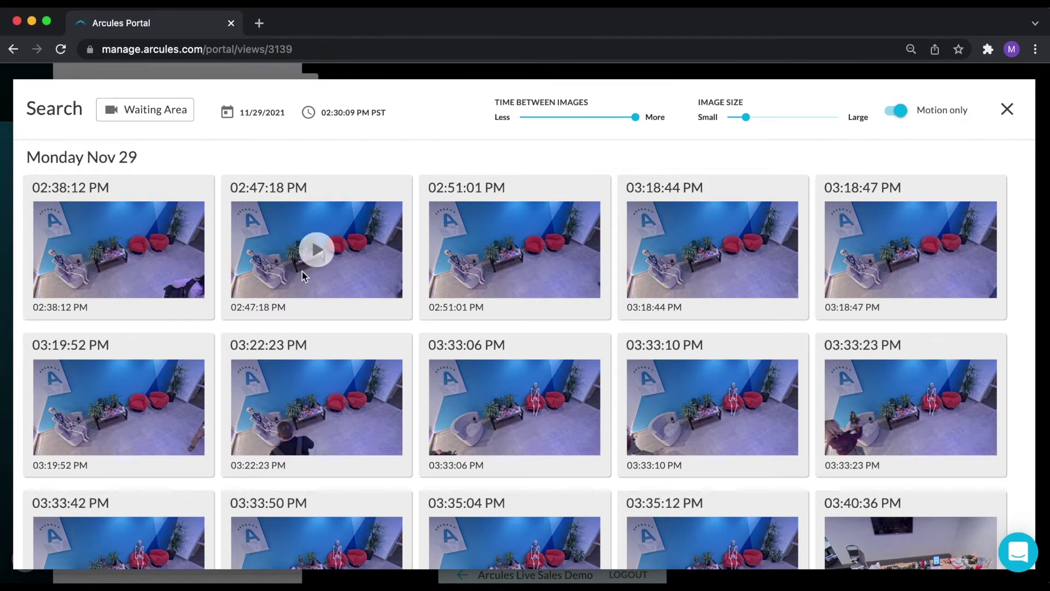
mouse_move(488, 395)
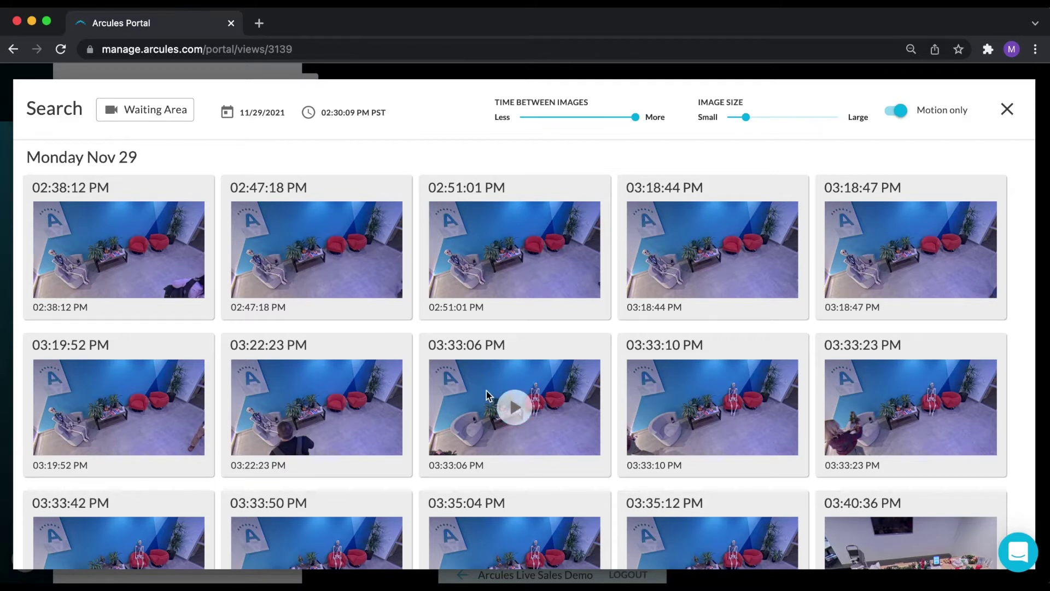
mouse_move(413, 419)
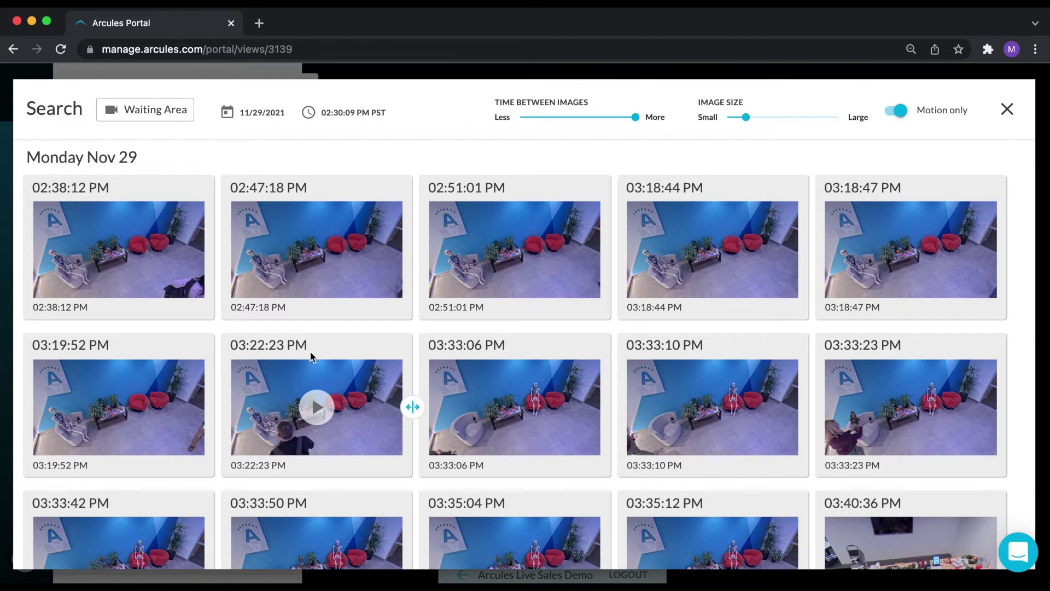
mouse_move(469, 363)
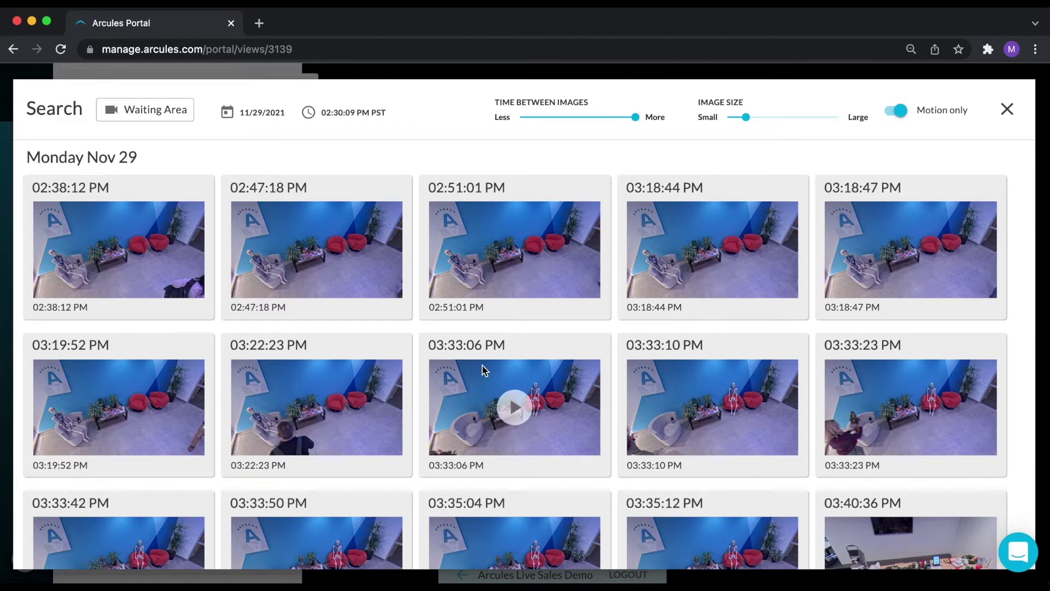
mouse_move(265, 408)
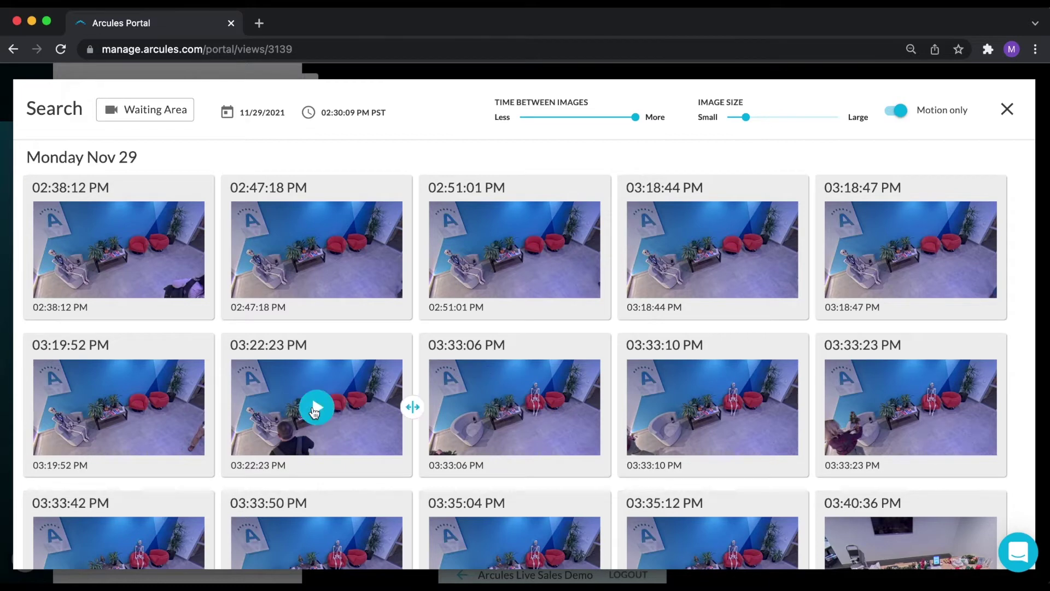
Expand the images after 03:22:23 PM and play that Waiting Area clip.
click(413, 407)
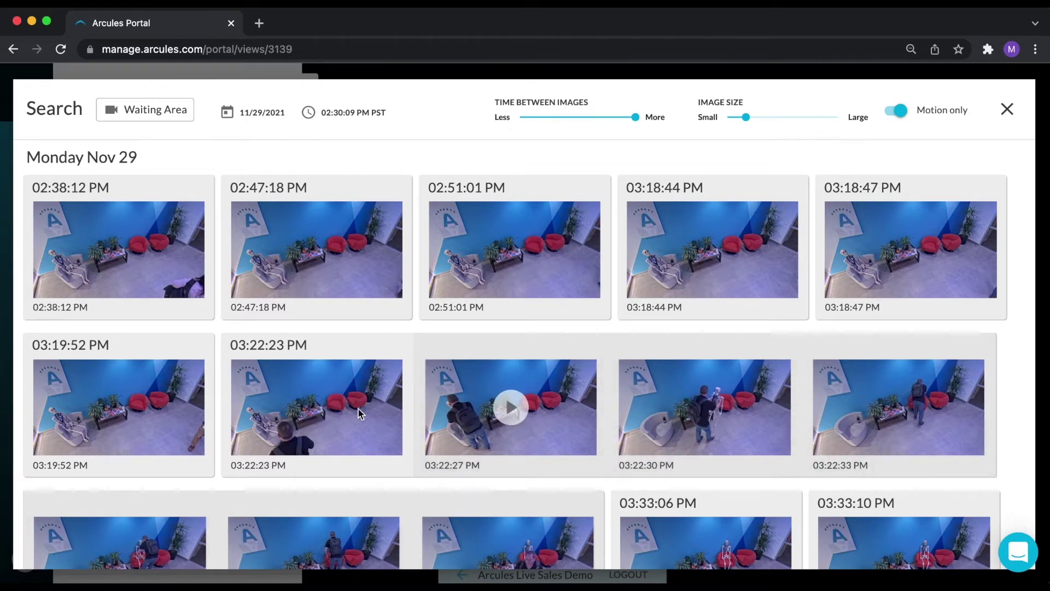
click(317, 408)
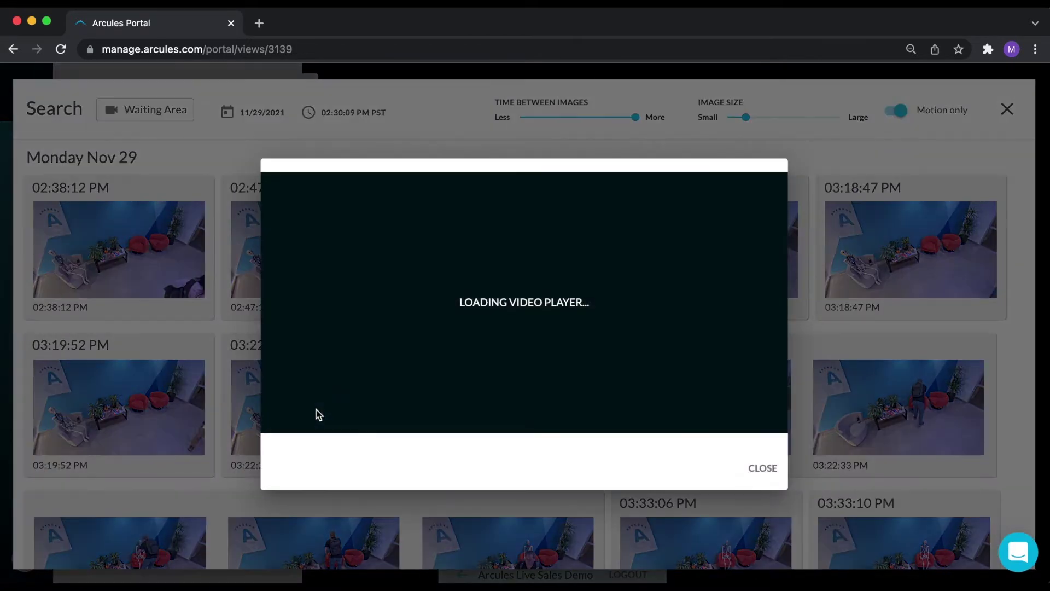
click(534, 397)
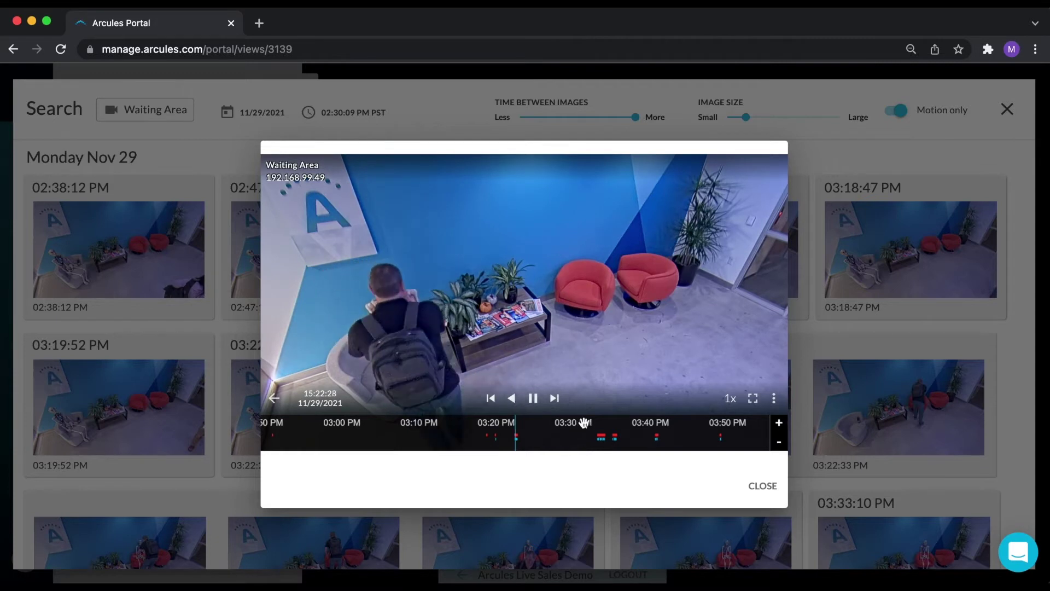
Glance at the clip's Export and Share options, then close the player and image search.
click(773, 399)
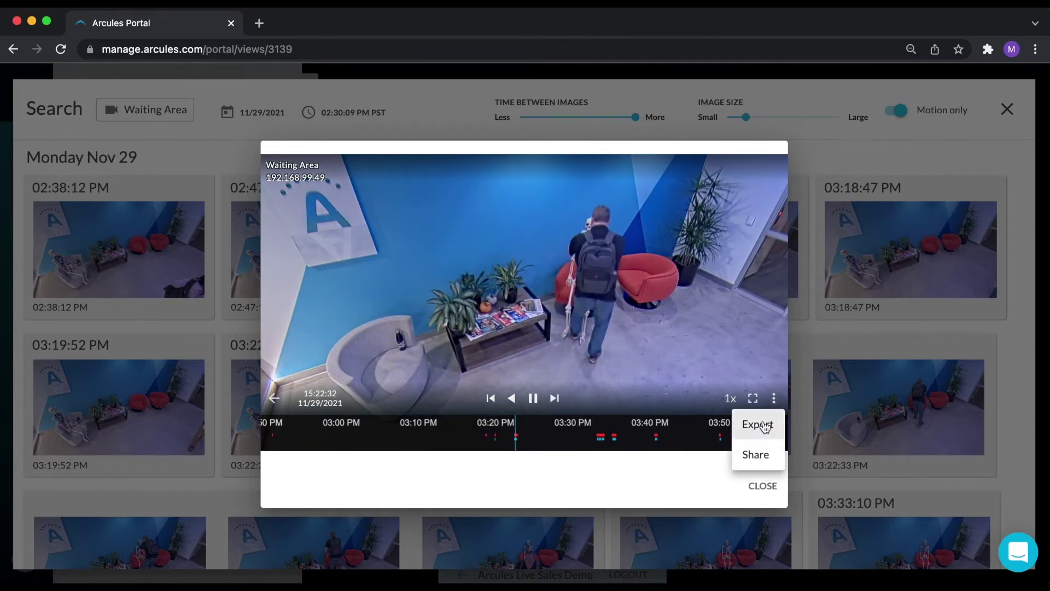
click(709, 477)
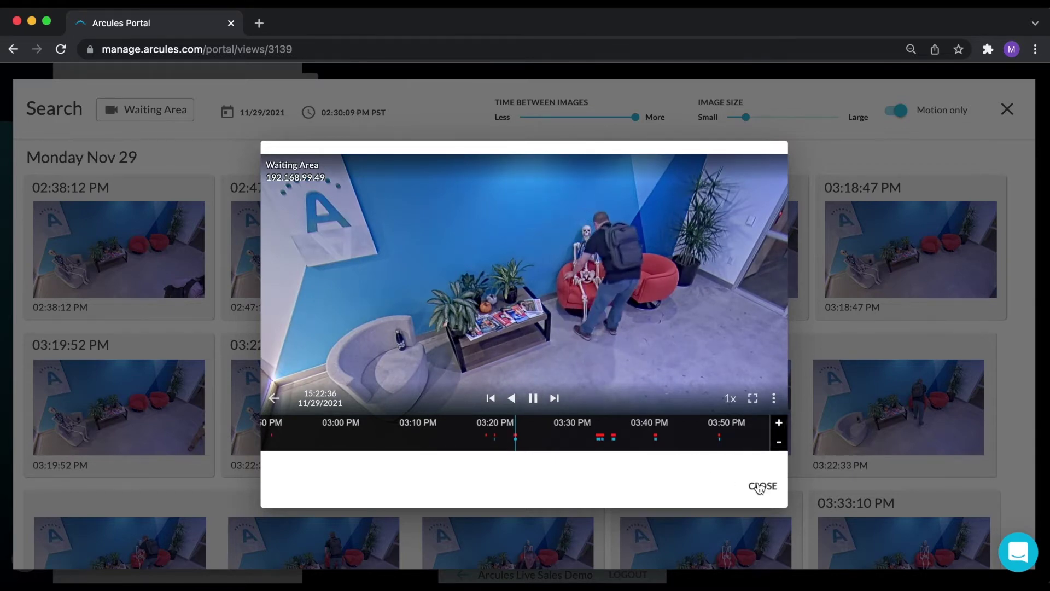
click(759, 488)
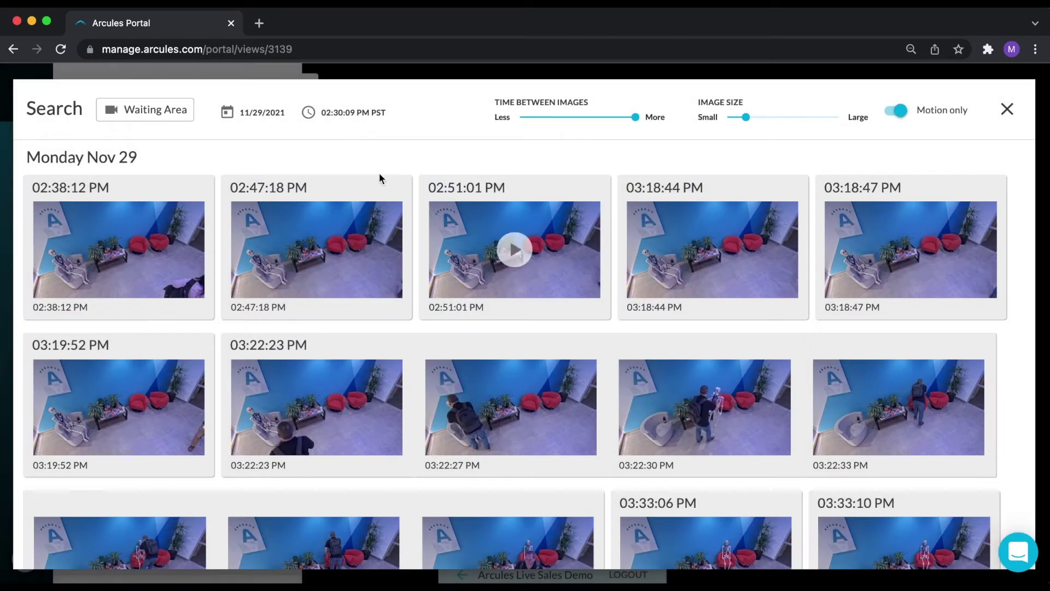
click(1010, 112)
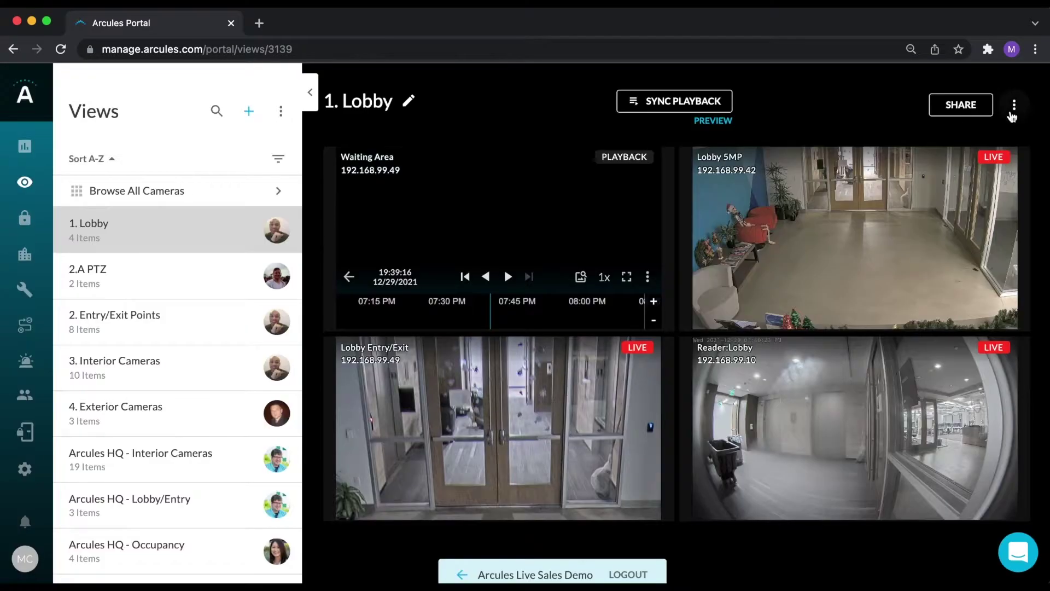
Open the Data Theft Case, inspect its Cloud case evidence and sharing, then switch to Sites.
click(25, 218)
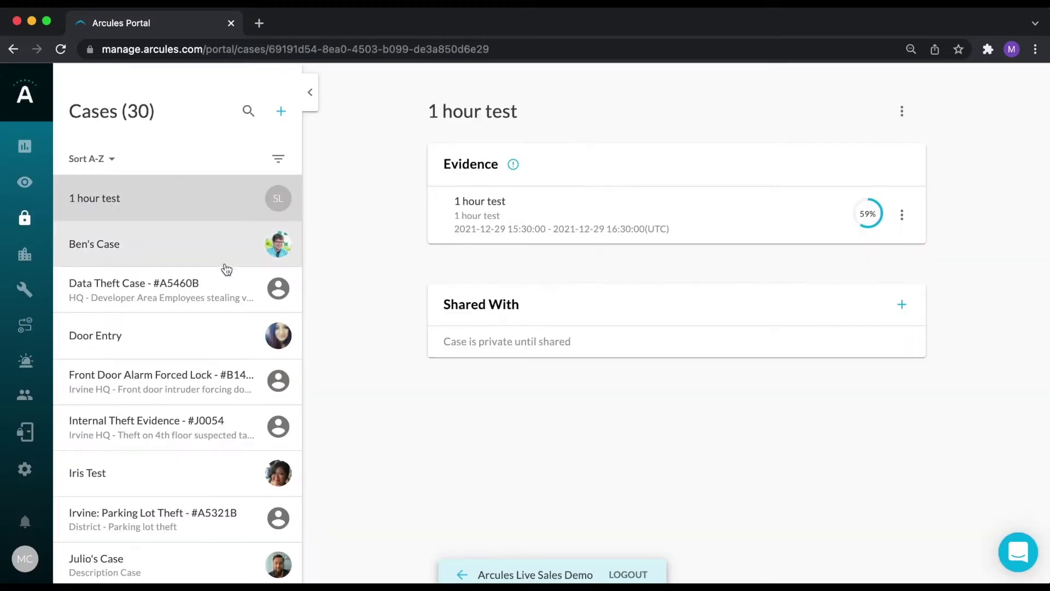
click(192, 293)
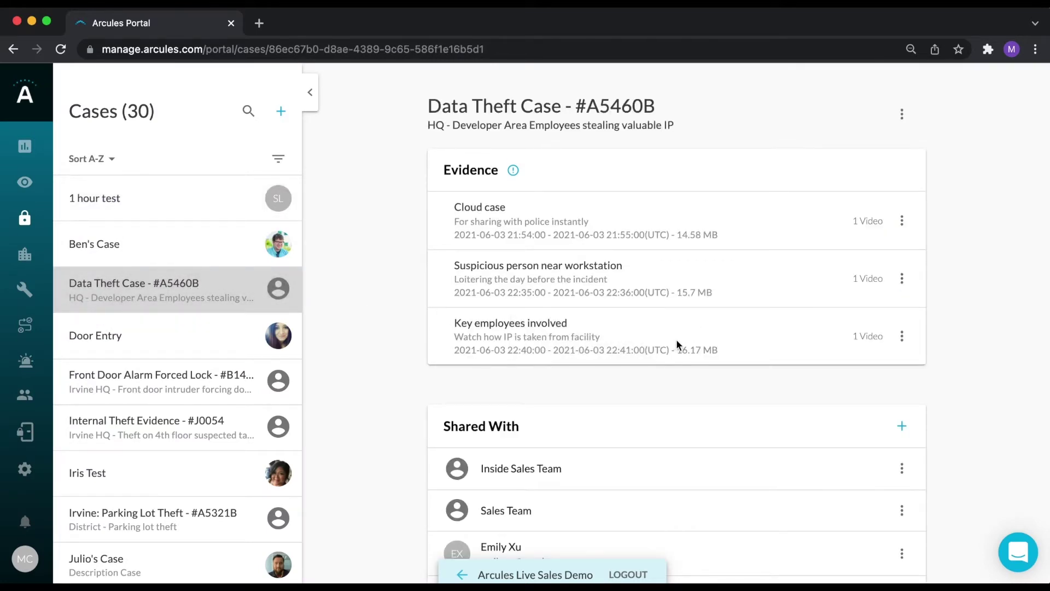
scroll(677, 345, down, 2)
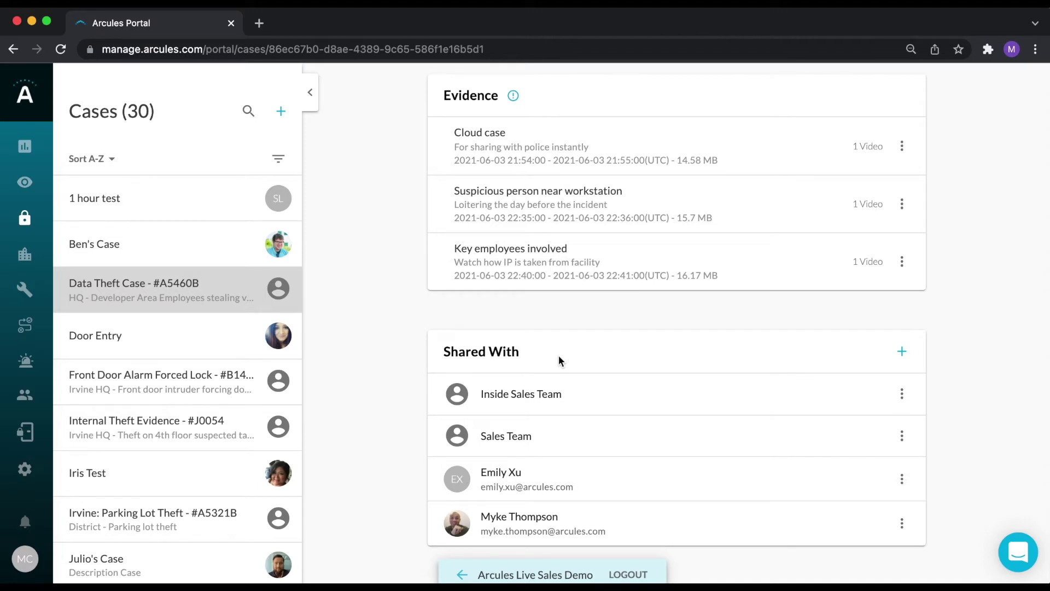
click(903, 149)
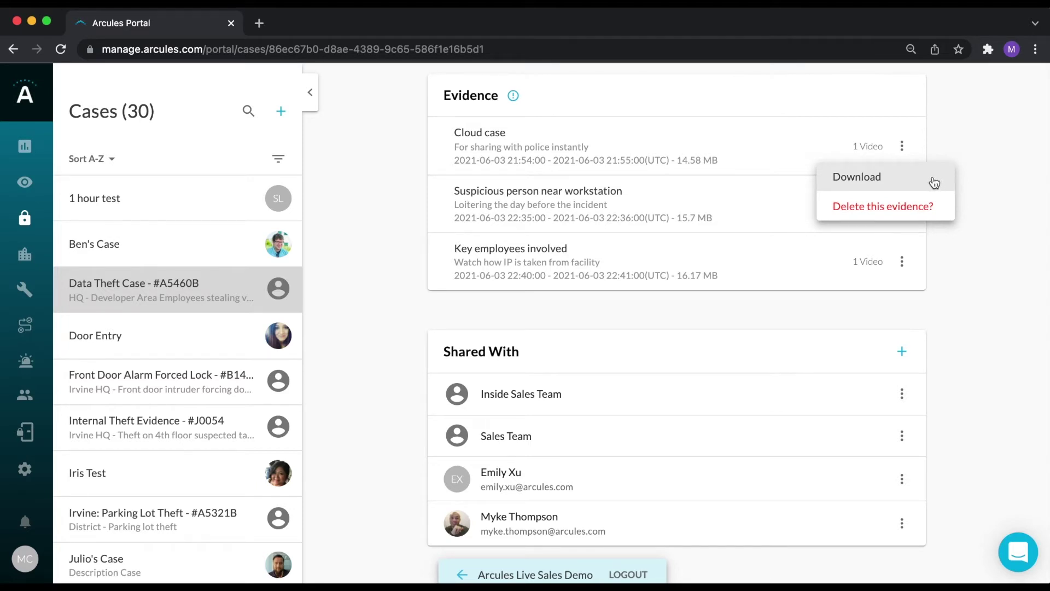
click(986, 204)
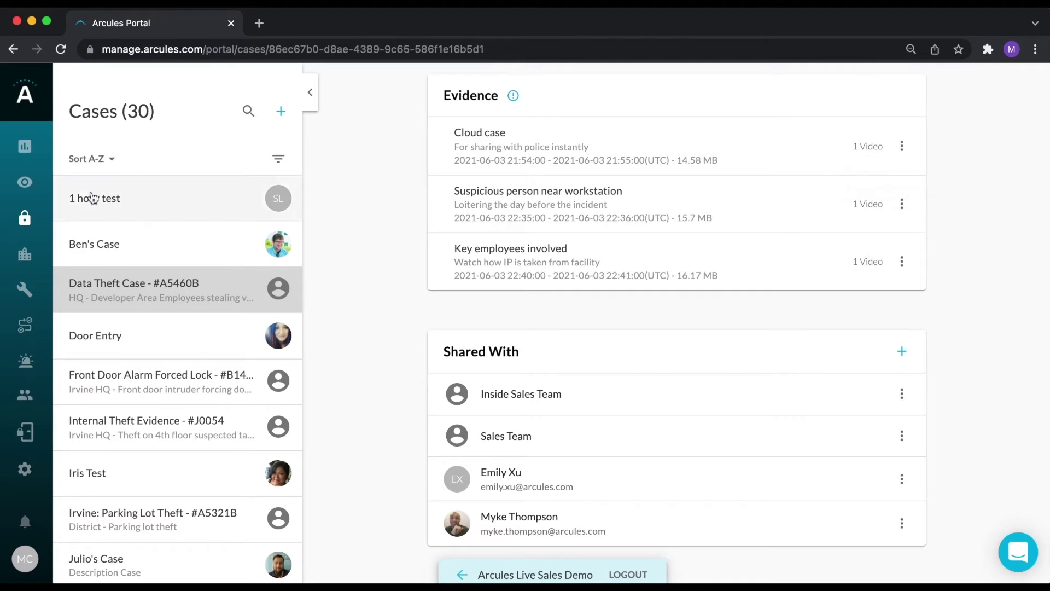
click(23, 256)
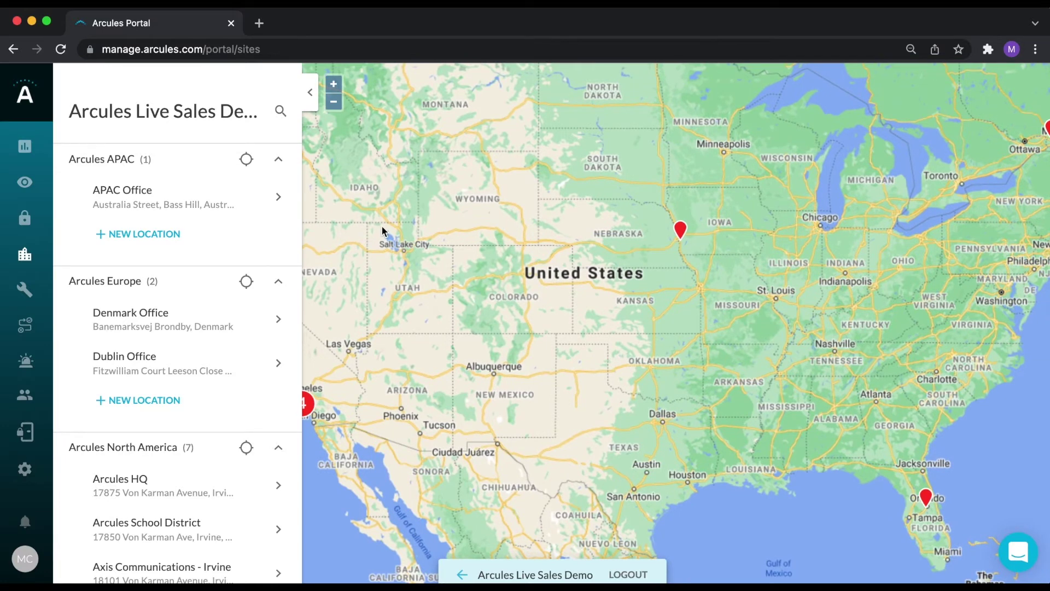
Zoom the sites map into the Irvine cluster near Los Angeles and open Arcules HQ.
drag(382, 225, 386, 224)
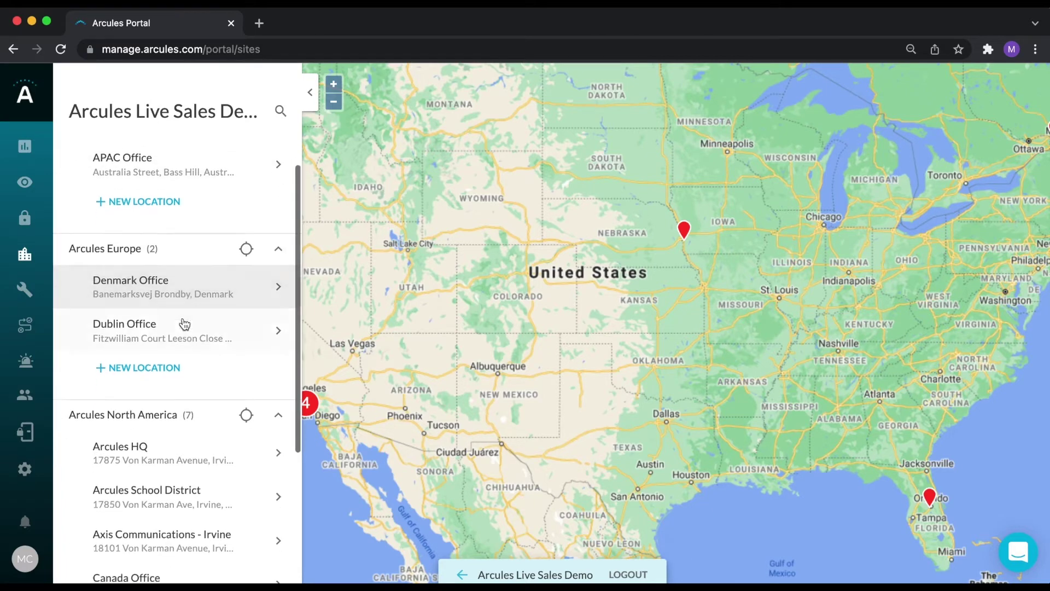
scroll(183, 323, down, 2)
scroll(184, 323, down, 3)
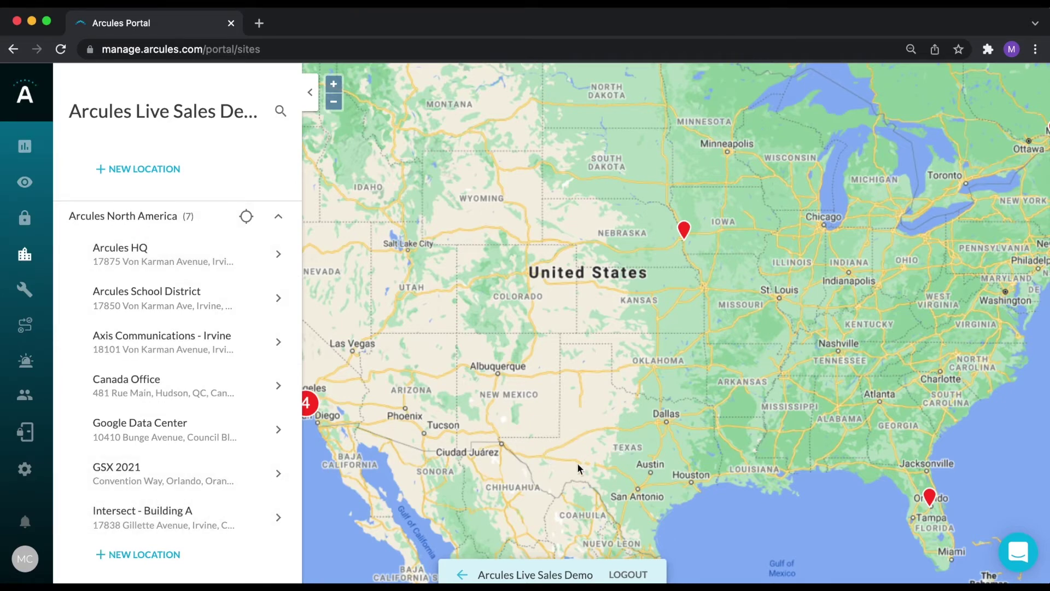
drag(580, 468, 639, 437)
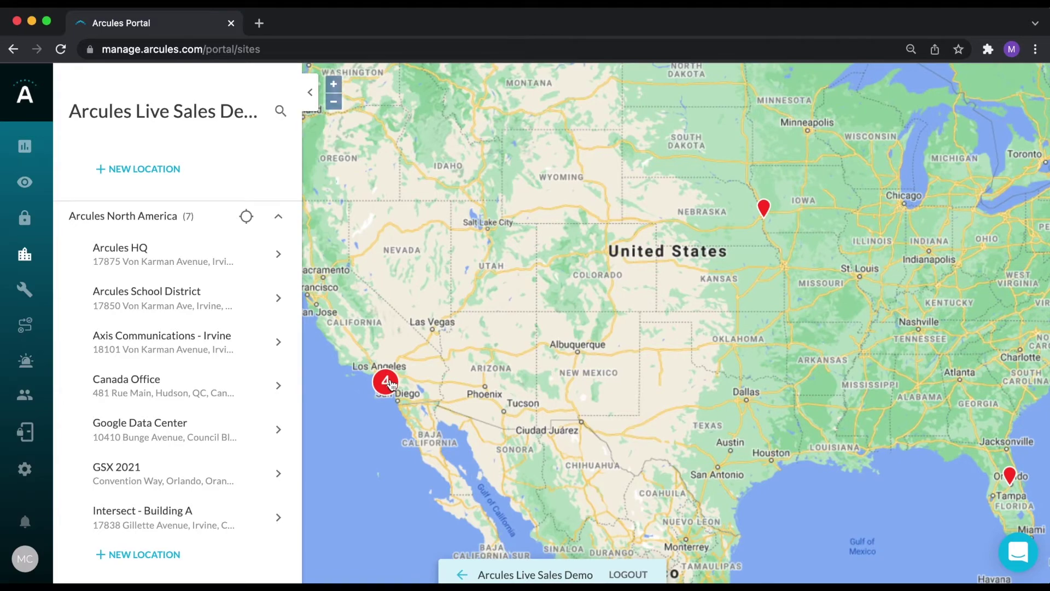
click(386, 382)
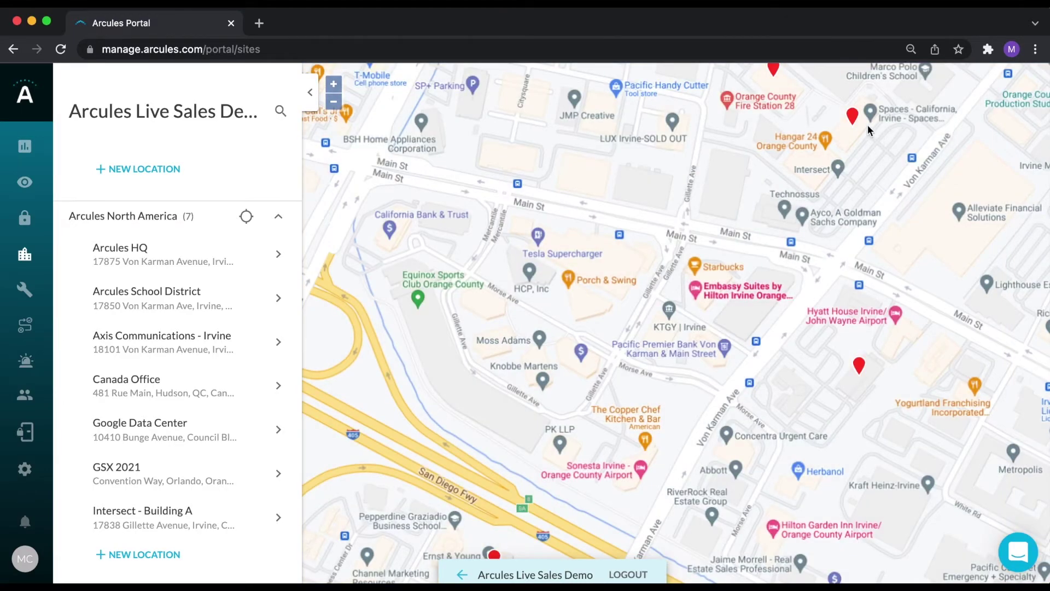
drag(867, 125, 749, 249)
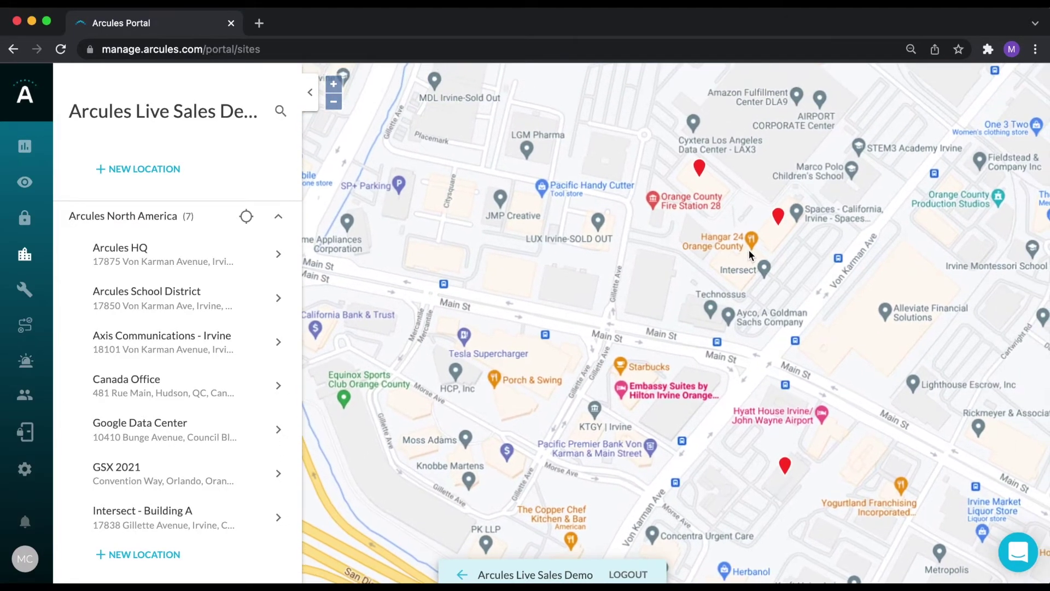
mouse_move(779, 221)
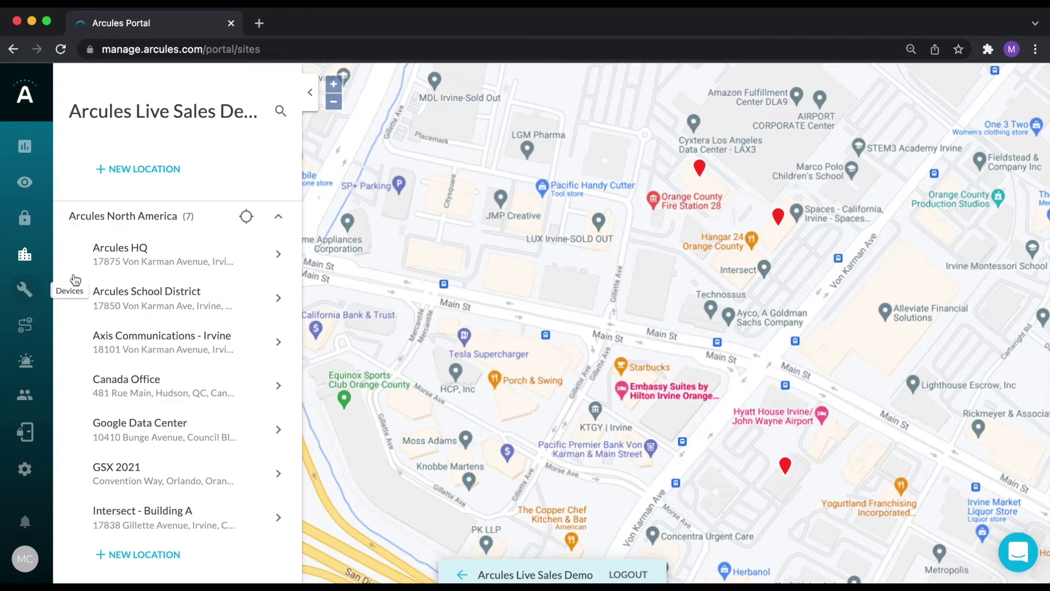
click(153, 262)
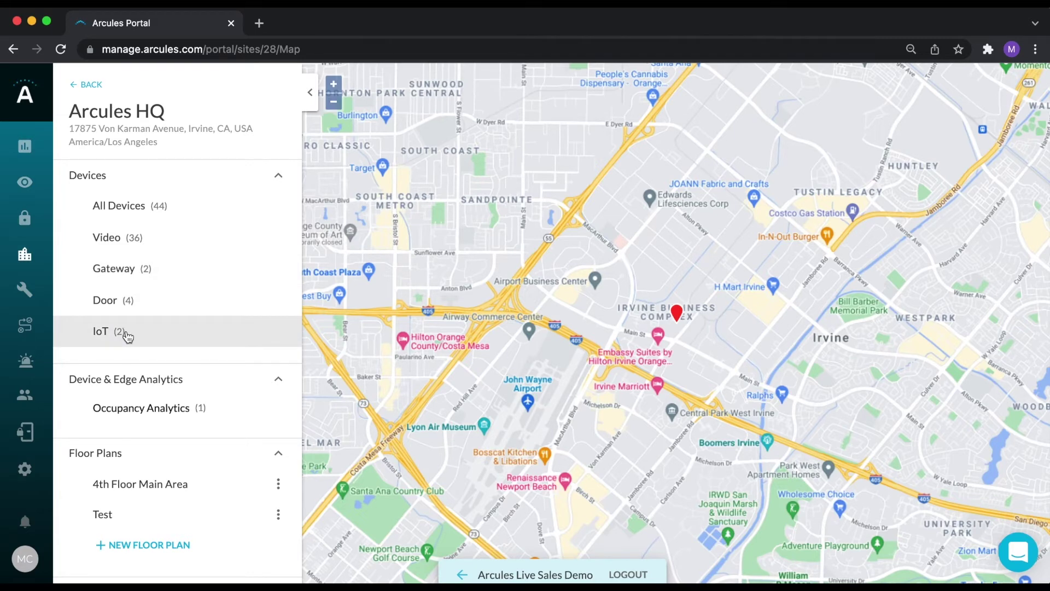
Open the Cafeteria 5MP camera's details from the site's video device list.
drag(370, 298, 474, 299)
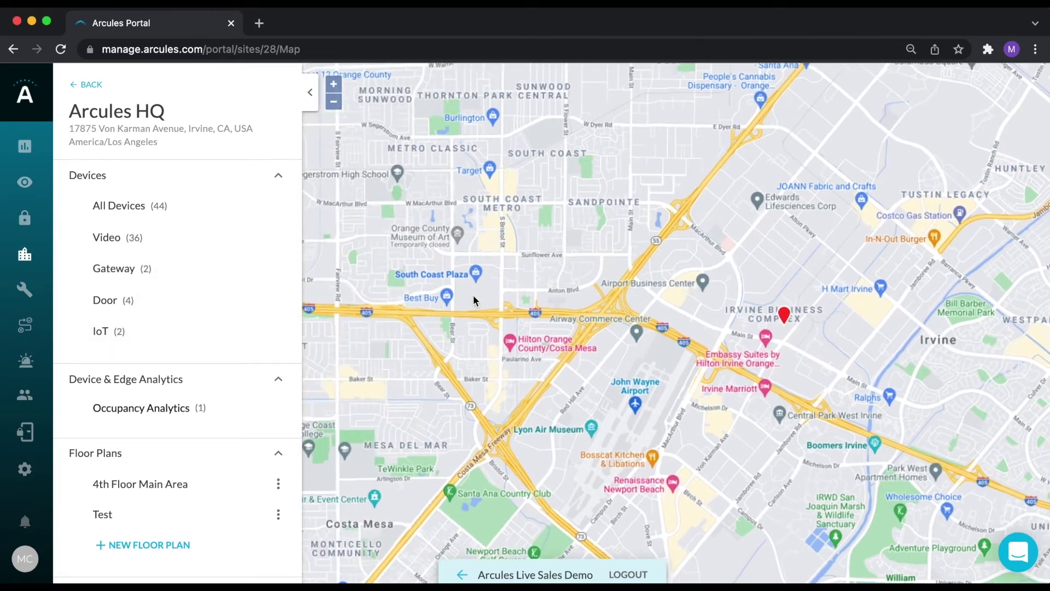
click(138, 245)
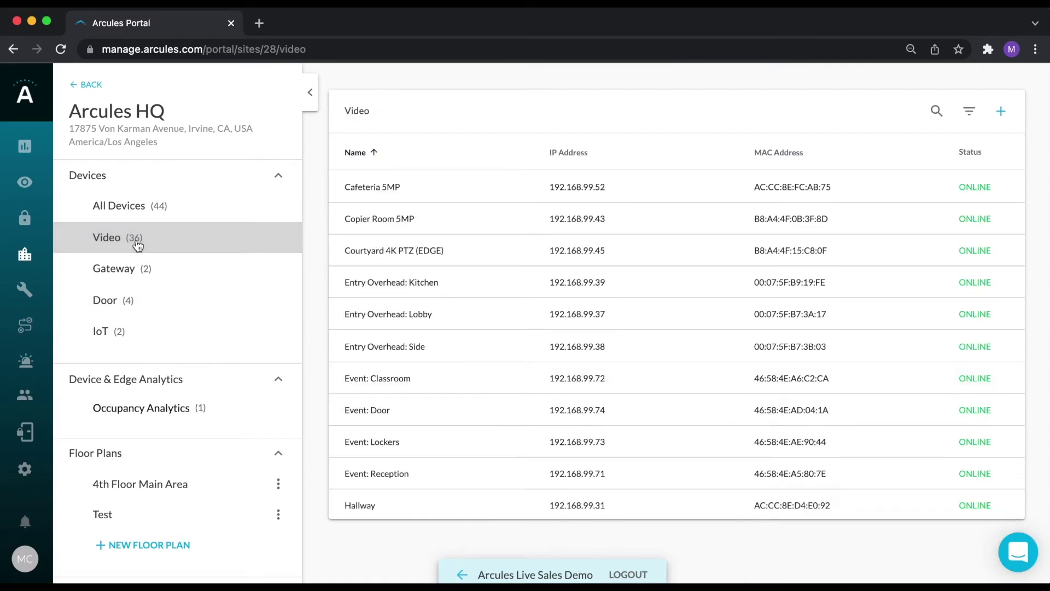
click(412, 187)
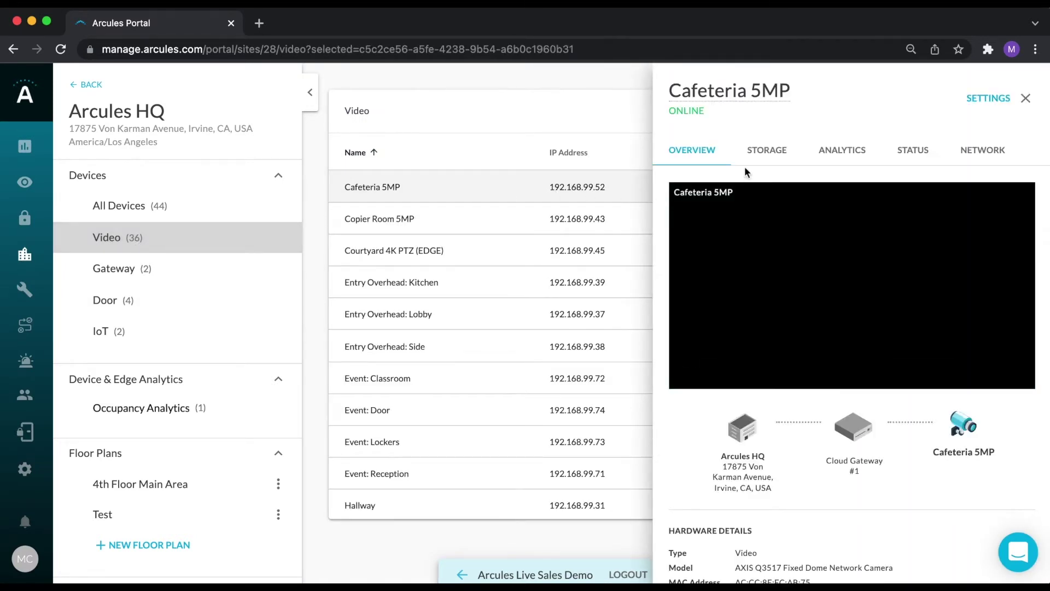
Review the camera's Storage, Analytics, Network and Settings, then close it and list IoT devices.
click(781, 155)
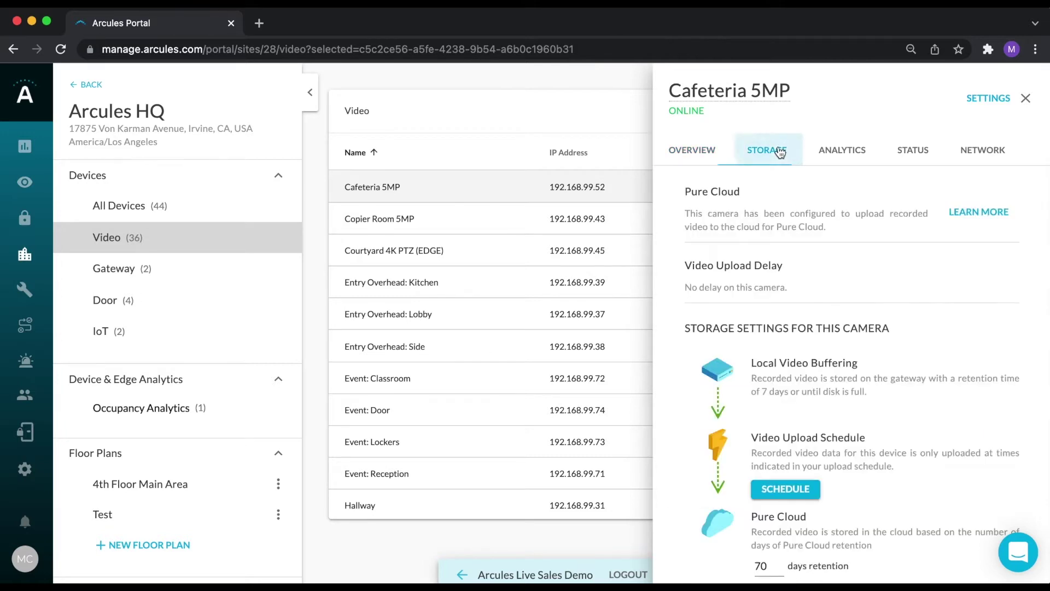
click(847, 158)
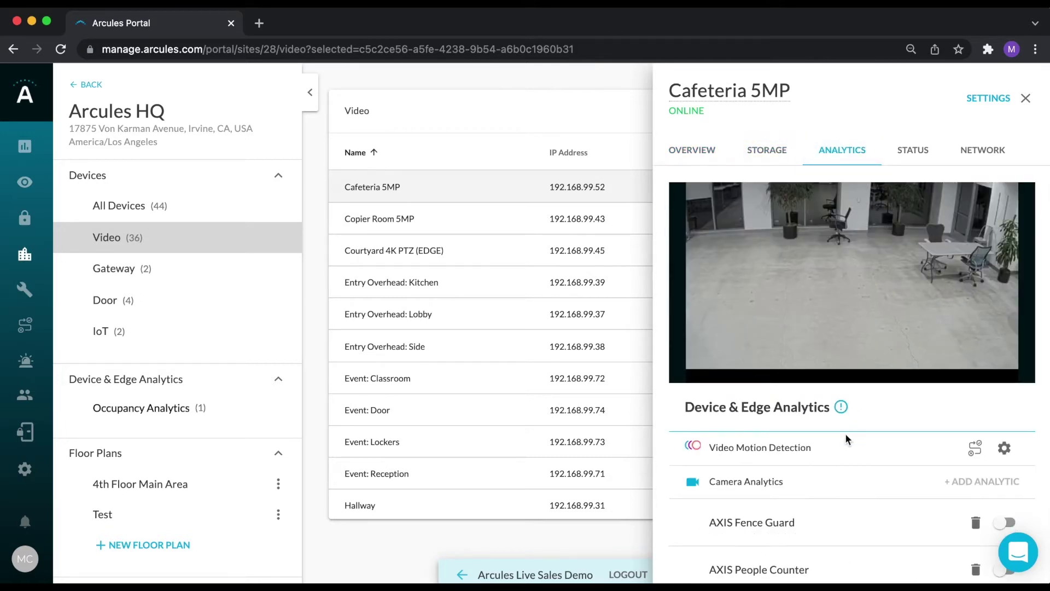
scroll(845, 436, down, 7)
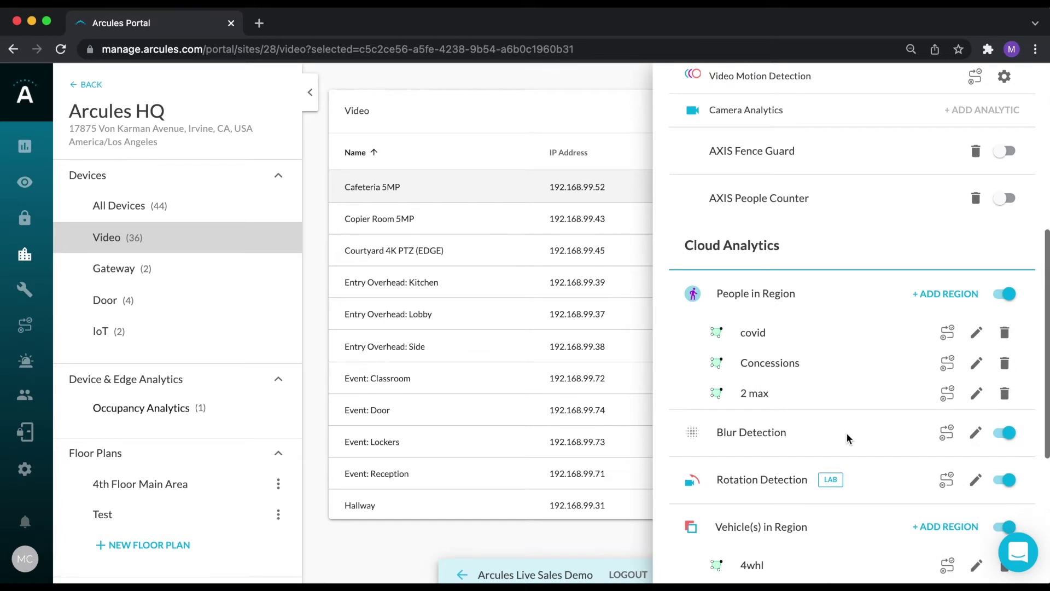
scroll(845, 432, down, 5)
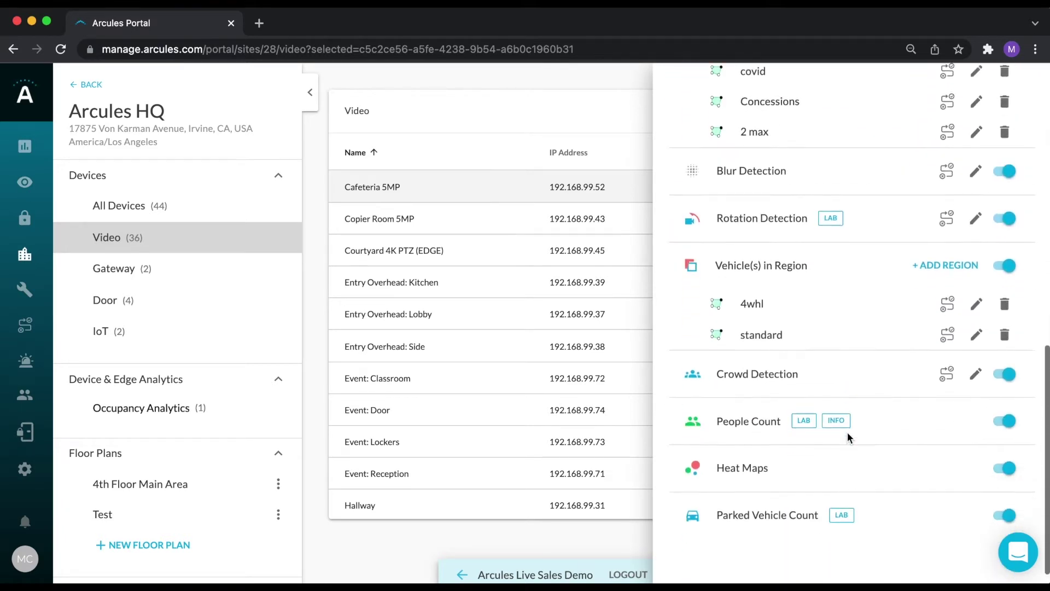
scroll(848, 432, up, 12)
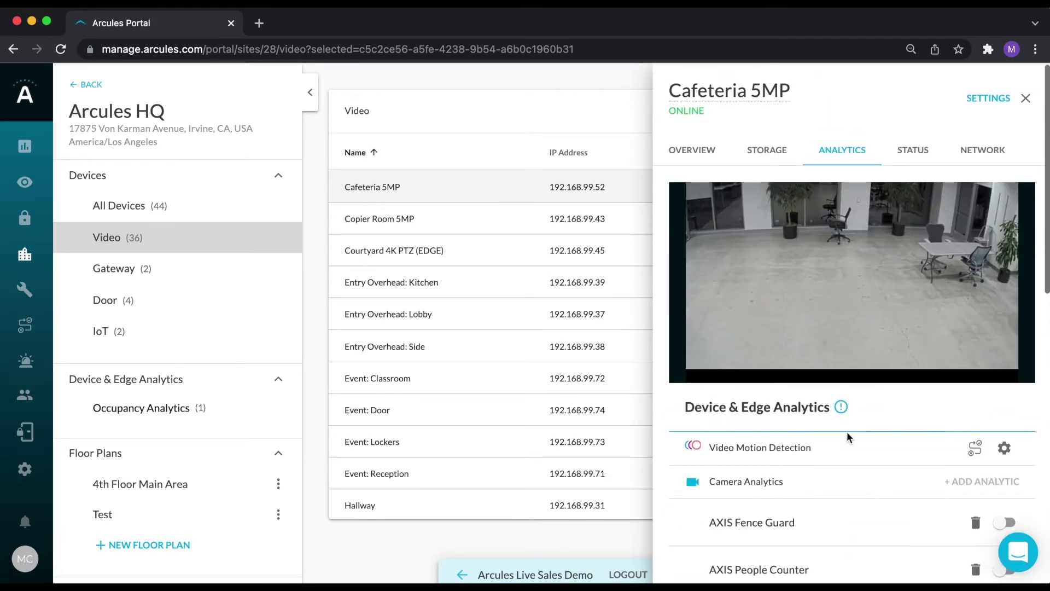
click(984, 155)
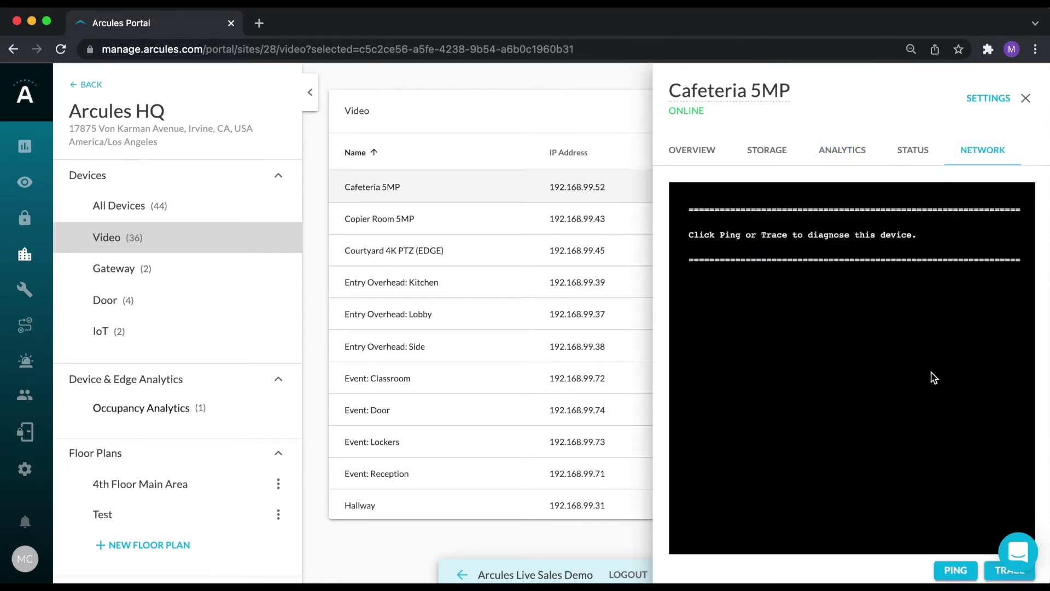
click(989, 99)
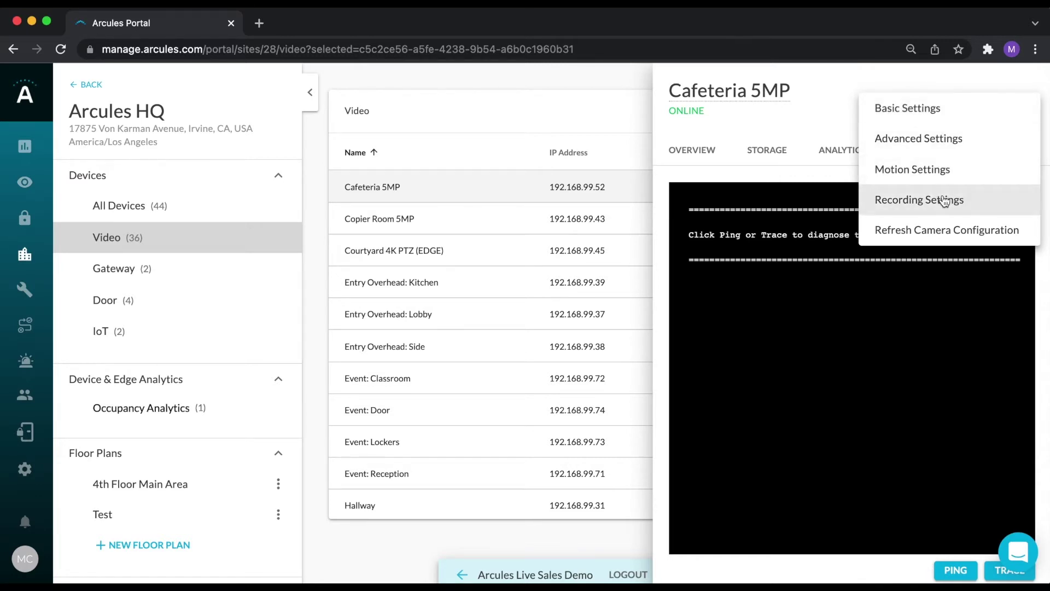
click(875, 86)
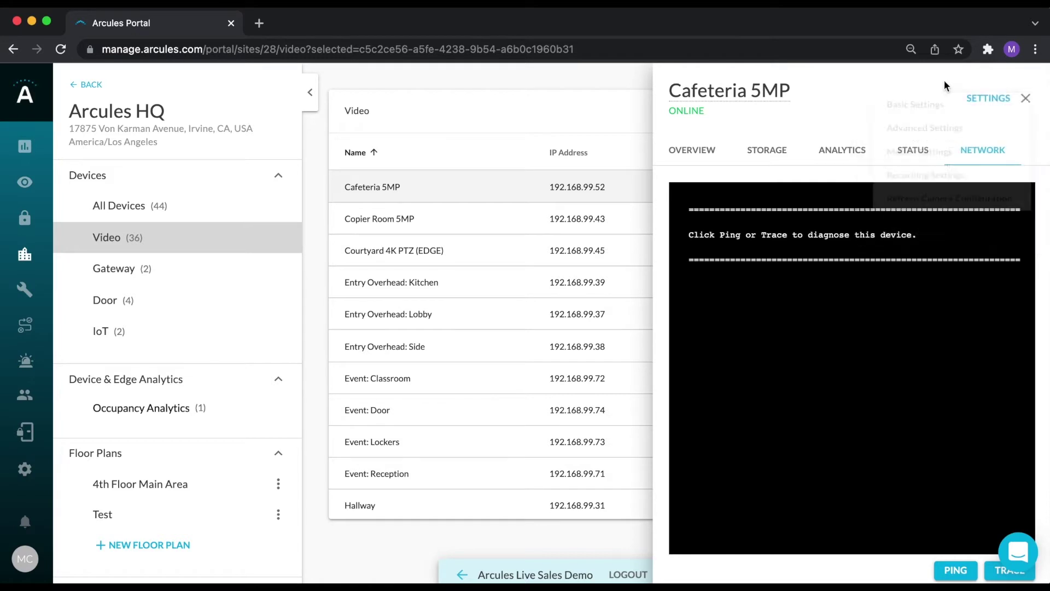
click(1024, 100)
click(118, 334)
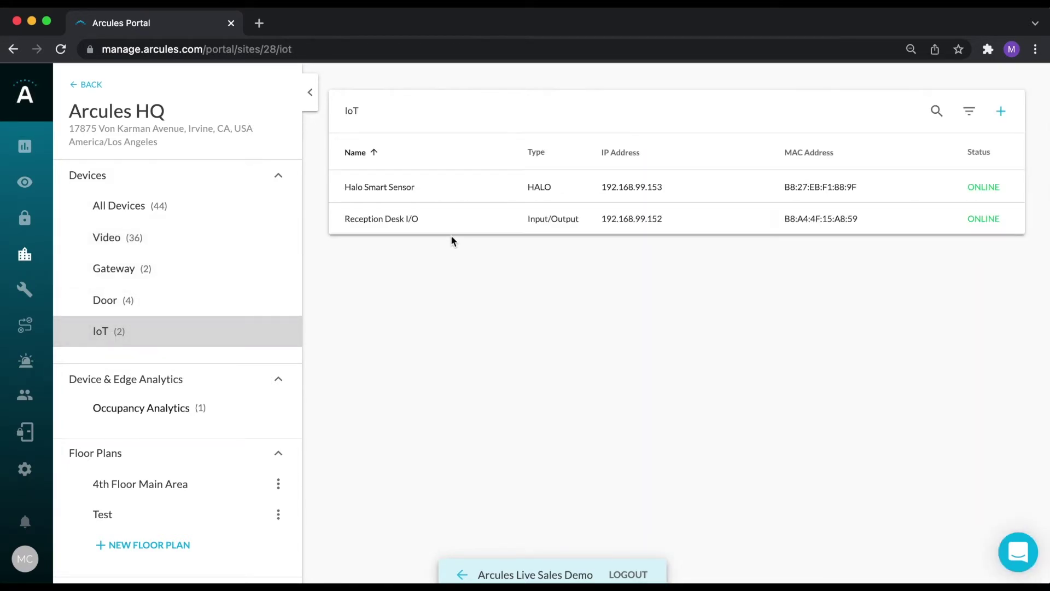
Check the Halo Smart Sensor's IoT analytics, close it, and open the 4th Floor Main Area floor plan.
click(399, 187)
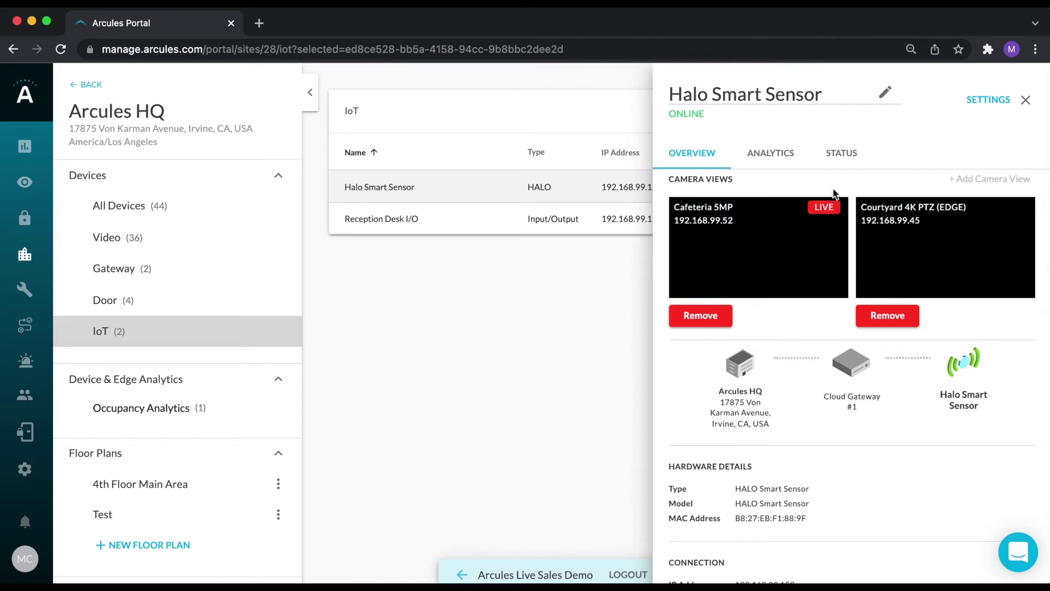
click(784, 160)
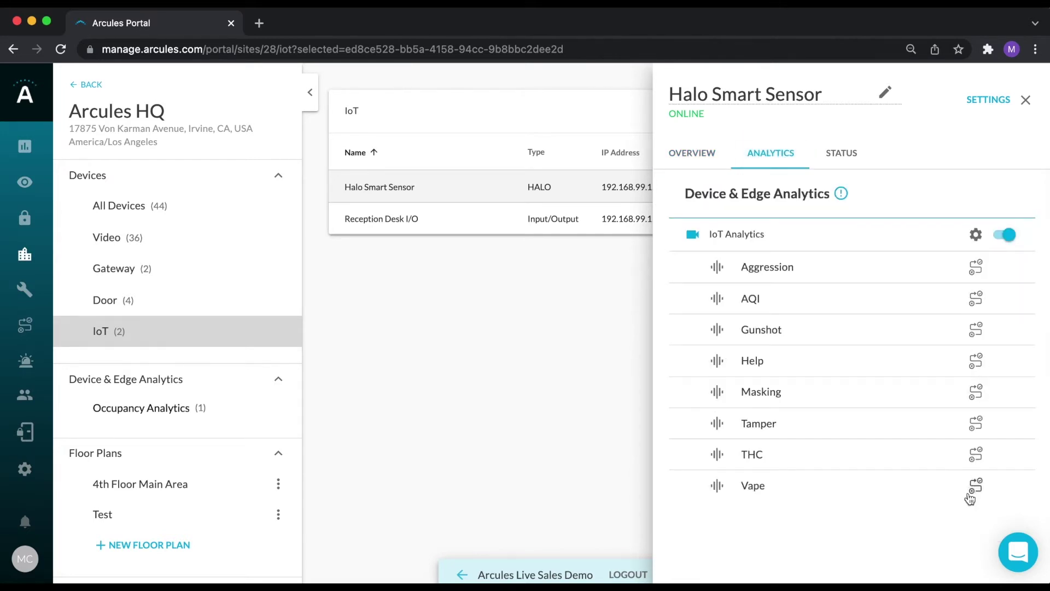
click(1024, 100)
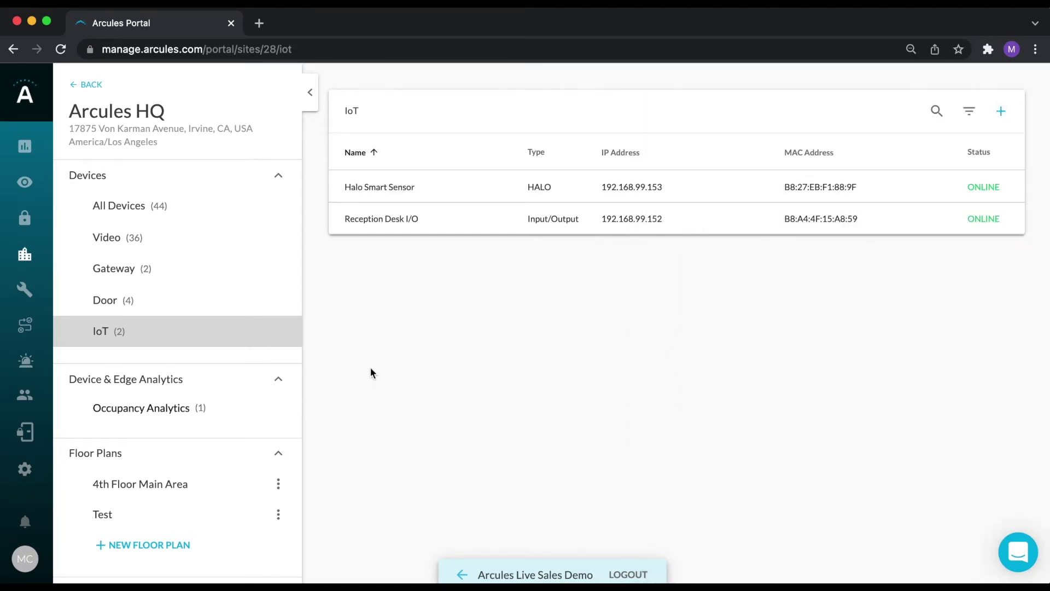
click(131, 487)
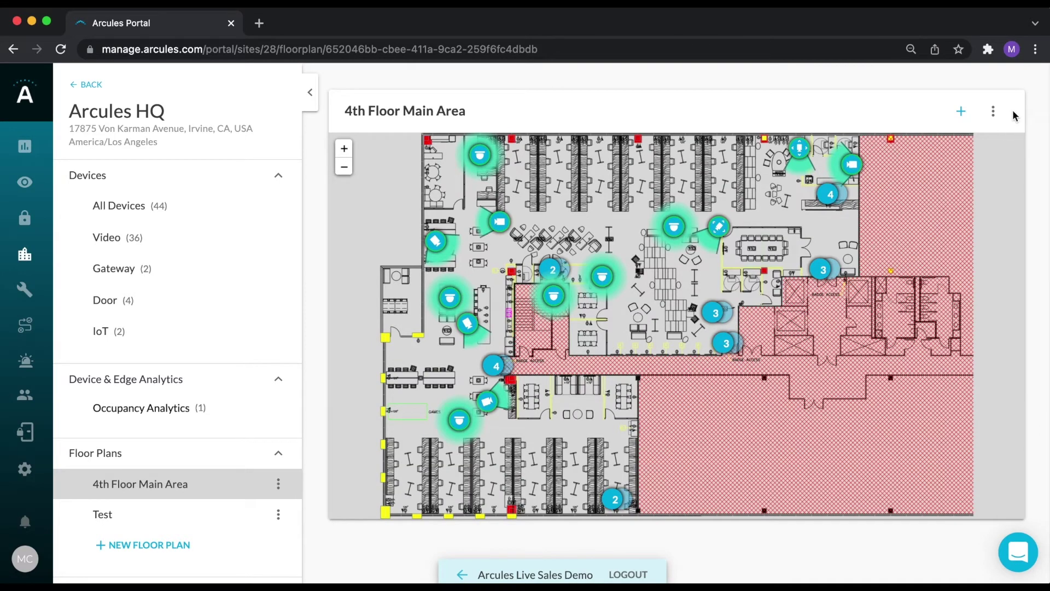
Try dragging a device from the add-devices list onto the 4th Floor Main Area floor plan.
click(961, 111)
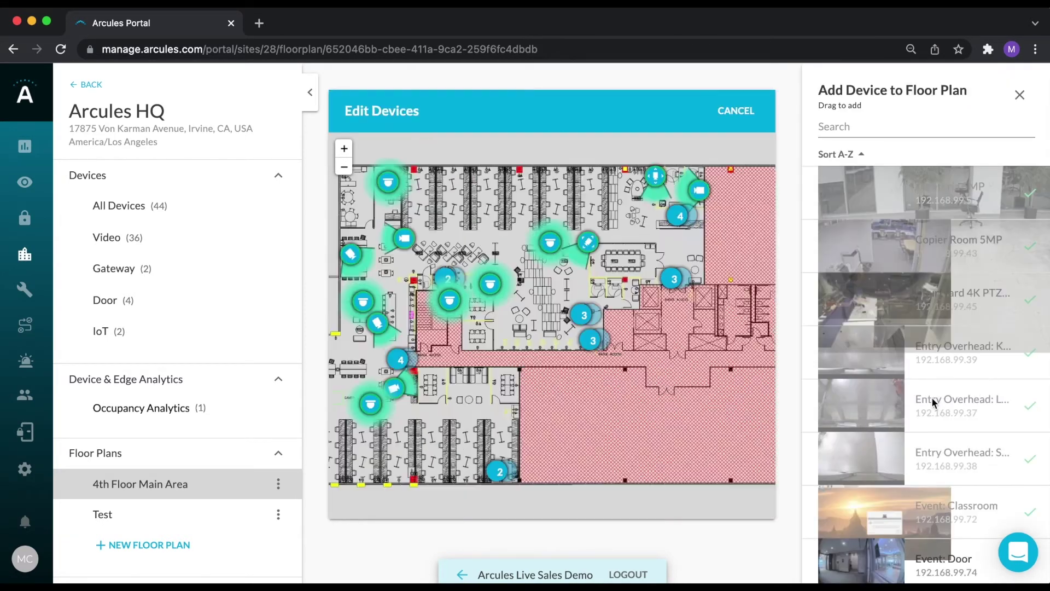
scroll(934, 402, down, 3)
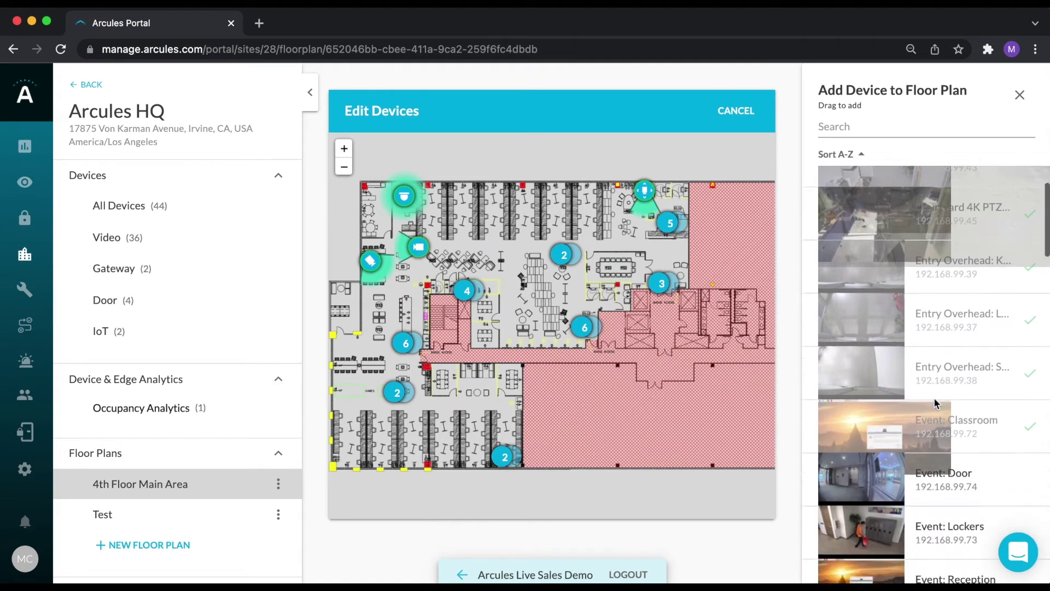
mouse_move(934, 402)
mouse_down()
mouse_move(681, 404)
mouse_move(845, 387)
mouse_up()
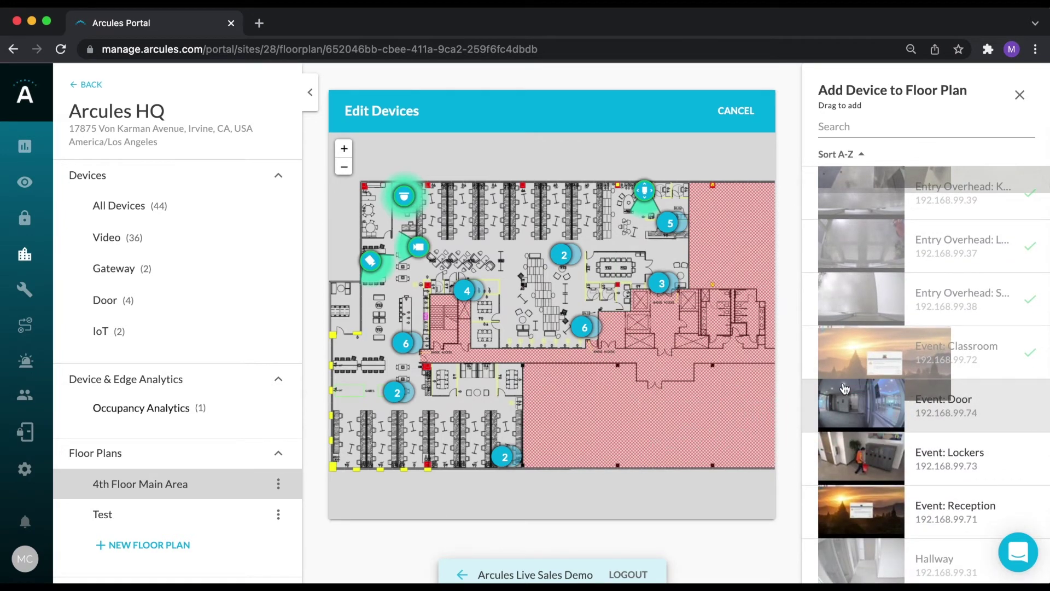
click(1019, 96)
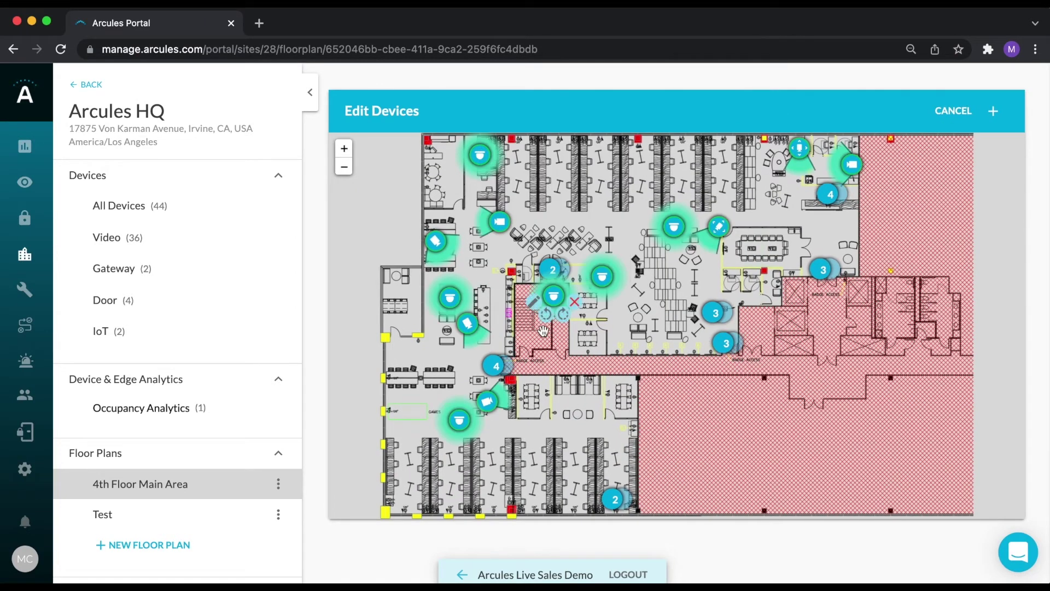
Select two camera markers, cancel the floor plan edits, and show all site devices.
click(467, 315)
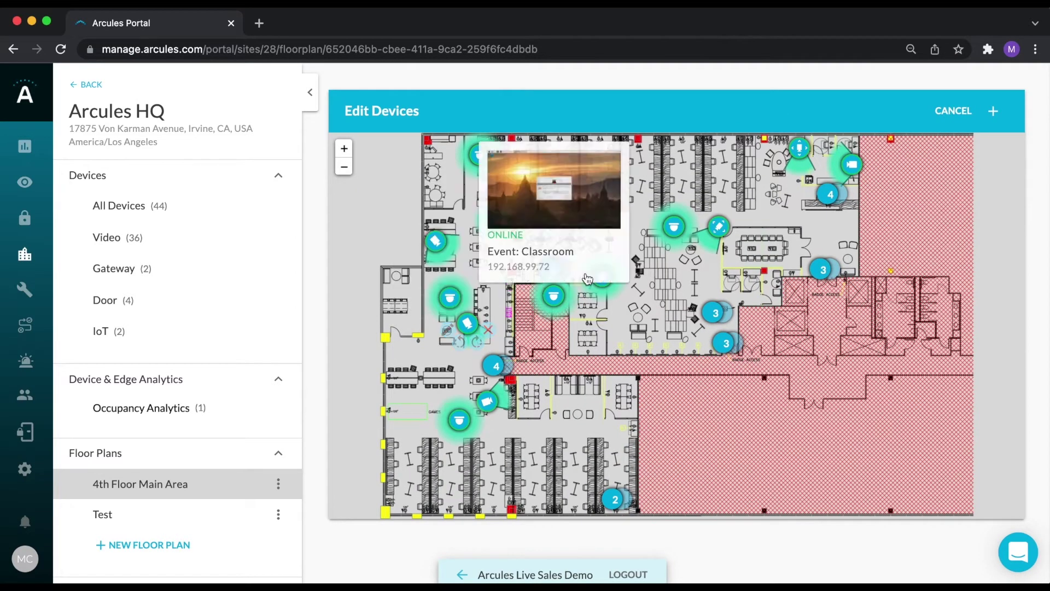
click(665, 247)
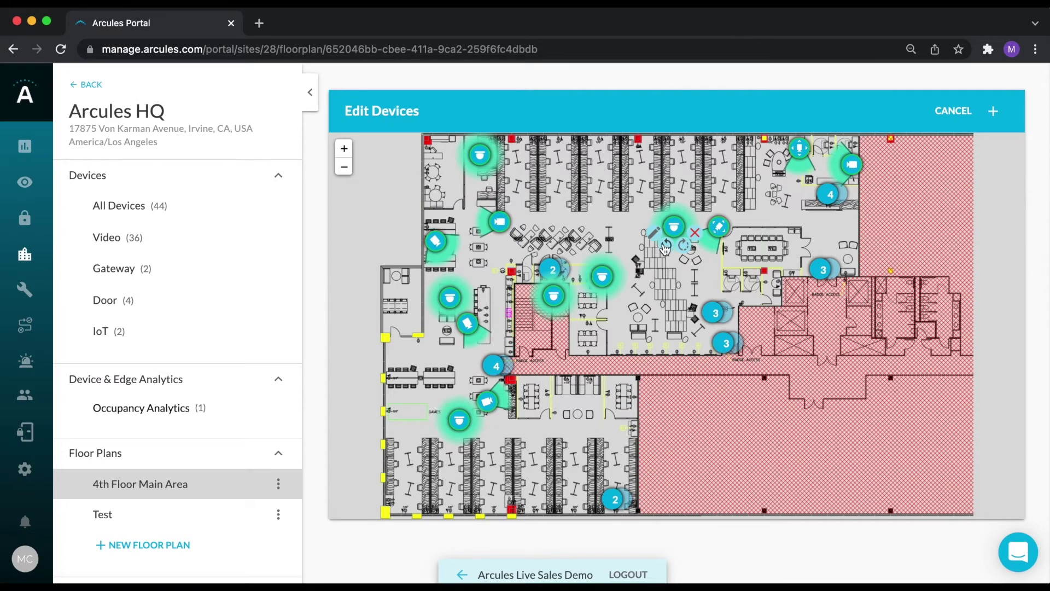
click(953, 111)
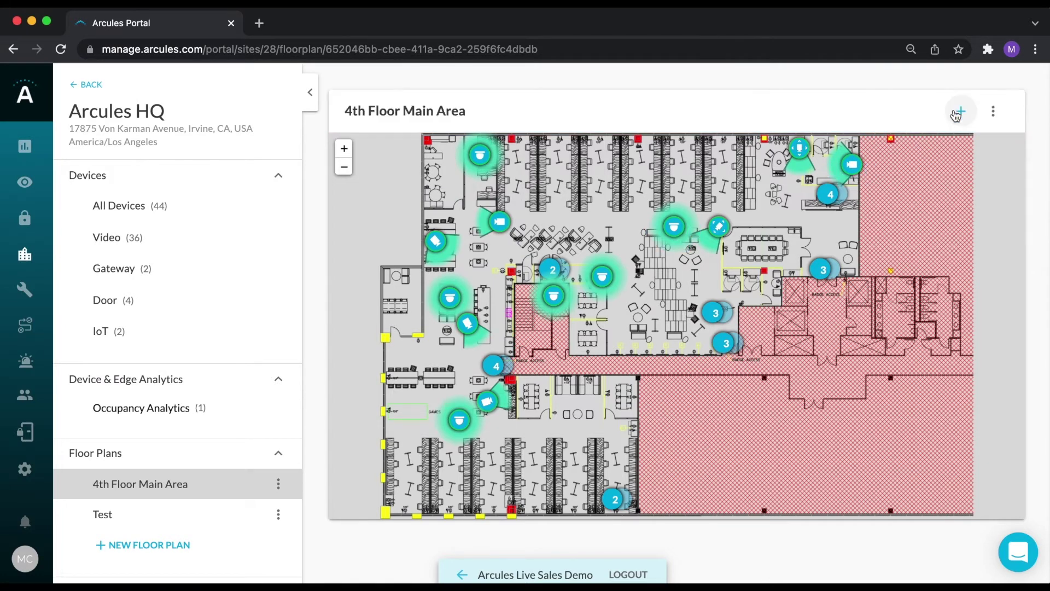
click(108, 206)
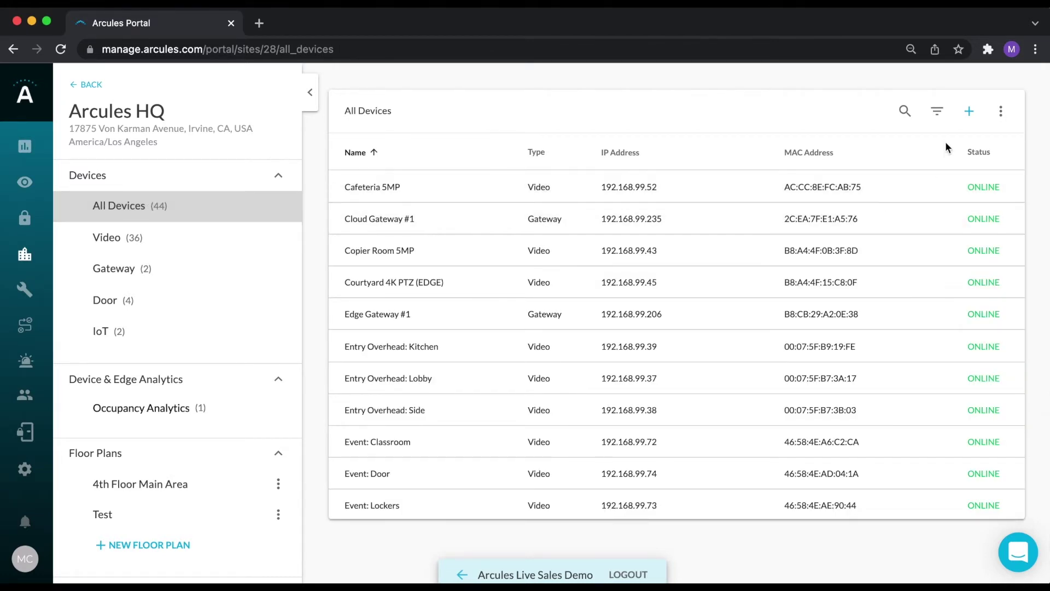
Check the add-device options (Gateway, Camera, CSV, IoT Device) without adding anything.
click(969, 113)
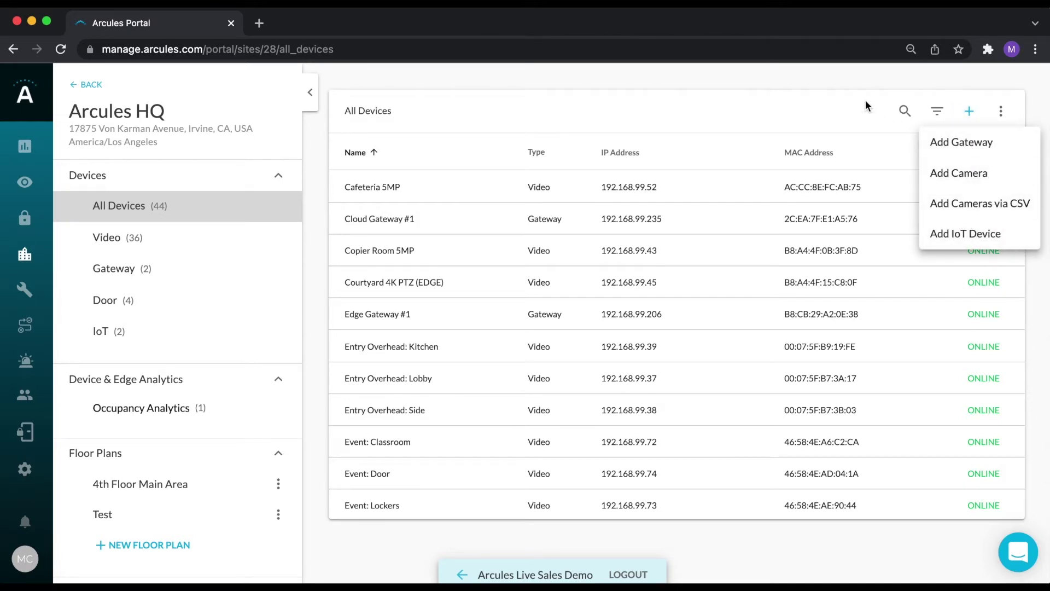
click(845, 81)
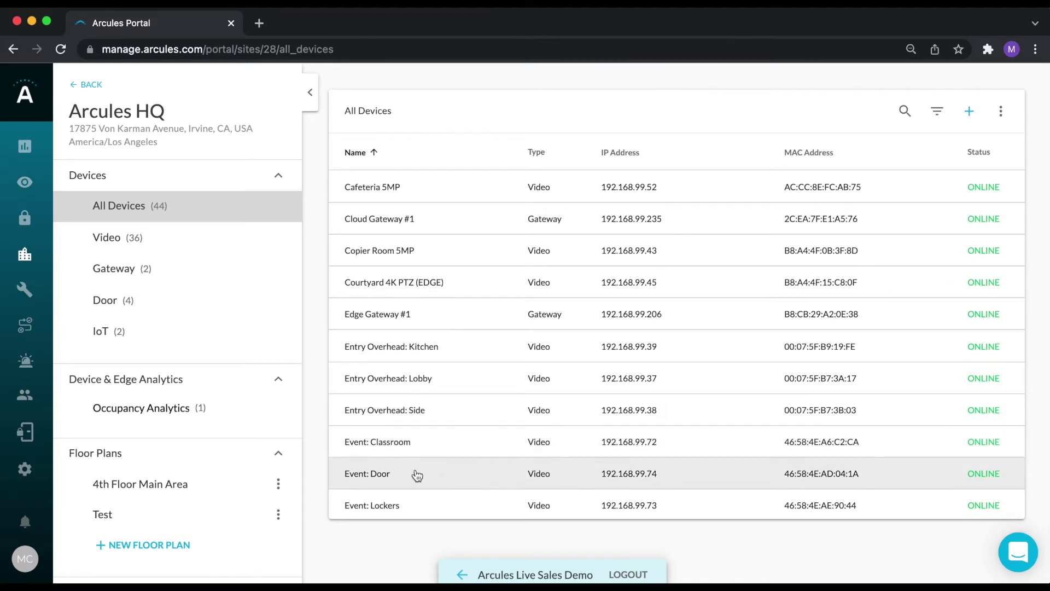
Create a rule from the Halo Smart Sensor's Aggression analytics, triggered by the Alarm value.
click(145, 332)
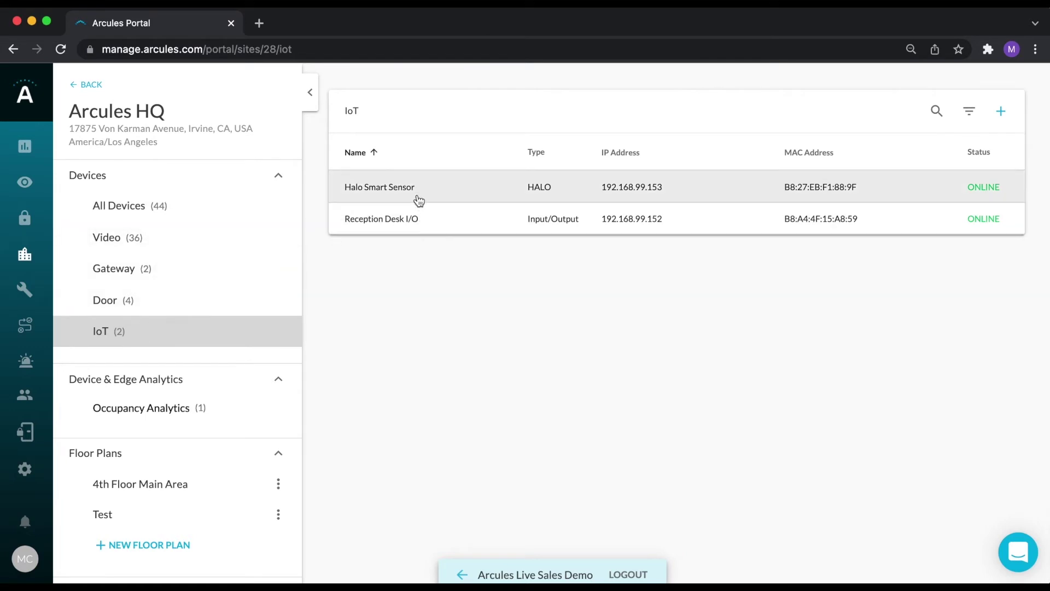
click(417, 198)
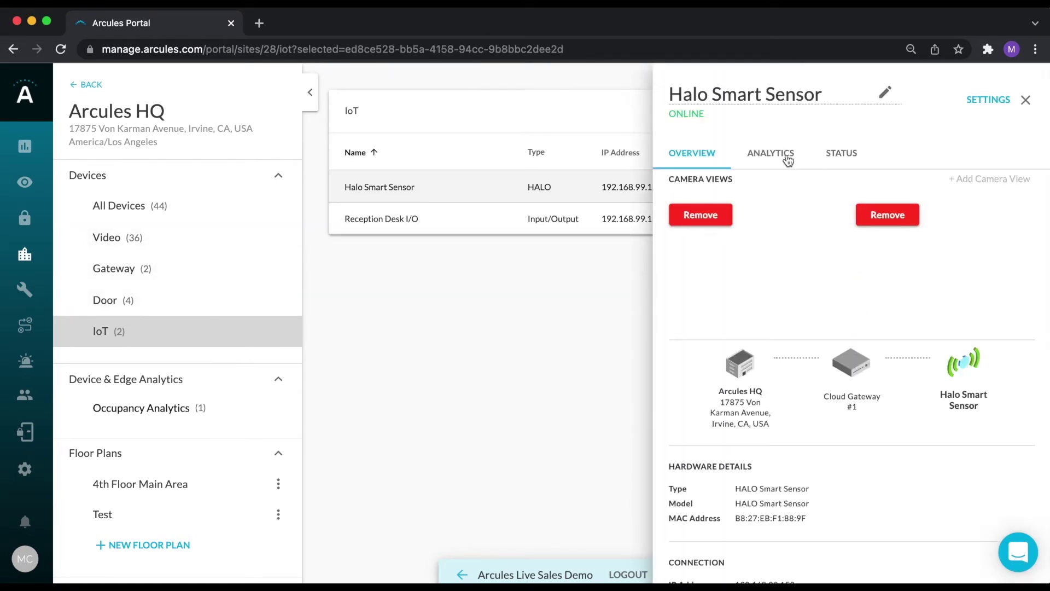
click(786, 159)
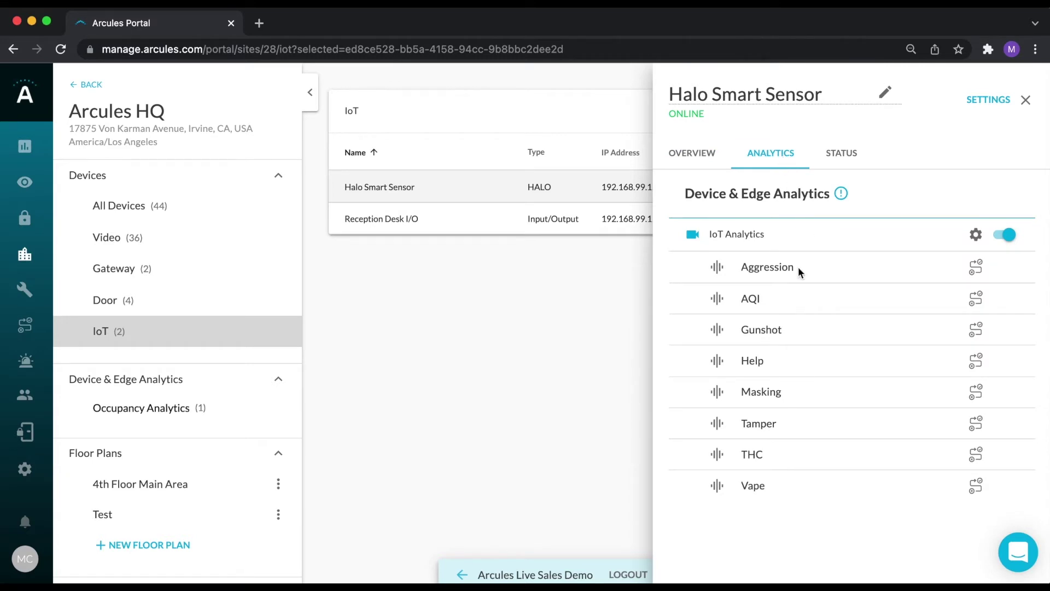
click(976, 266)
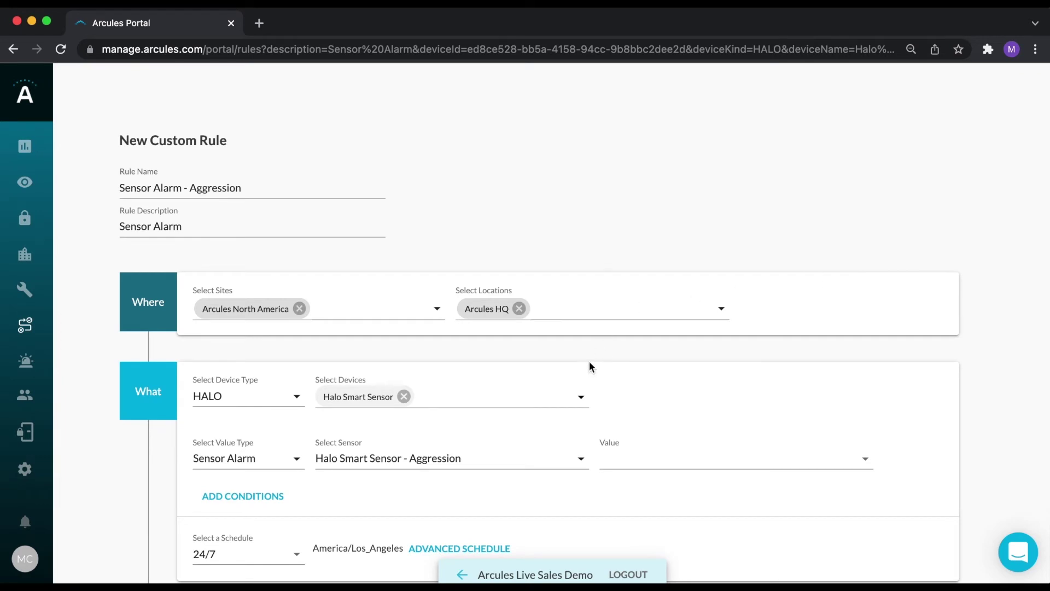
scroll(589, 362, down, 2)
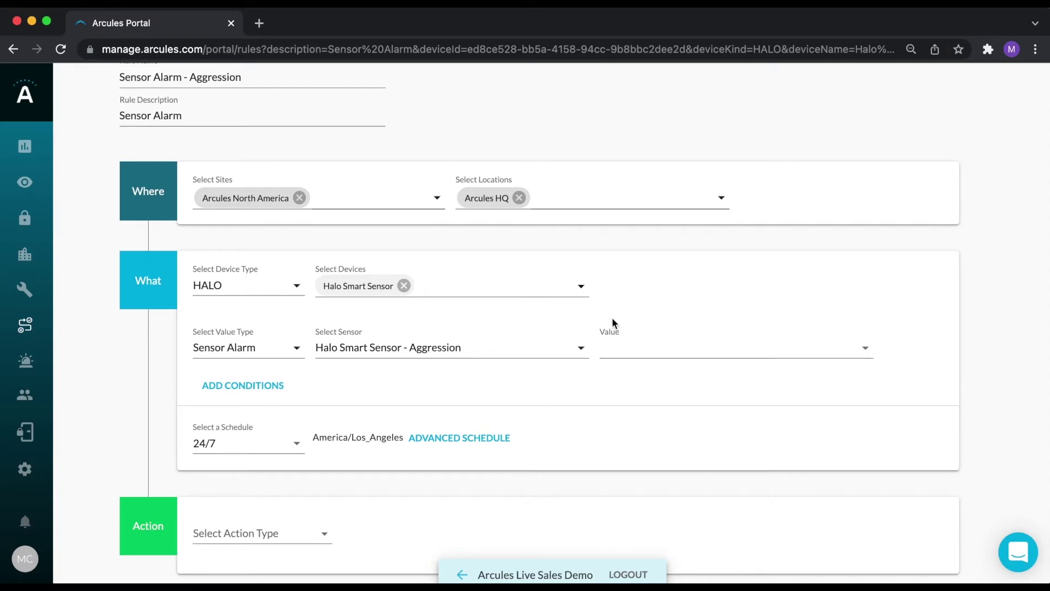
click(618, 351)
click(628, 374)
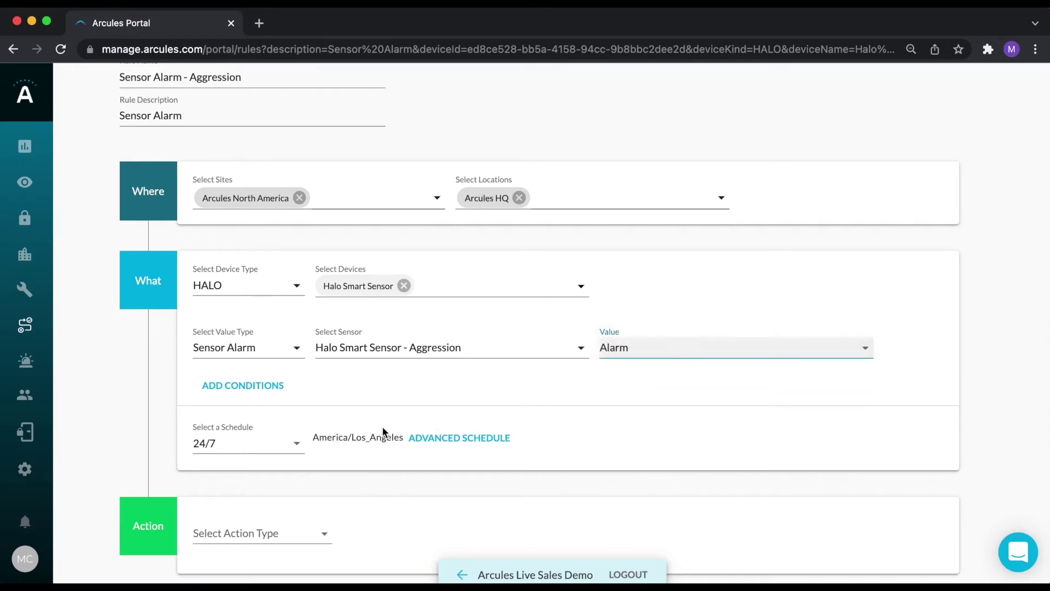
Put the rule on the 24/7 schedule and bring up the action type list.
scroll(285, 441, down, 1)
click(296, 372)
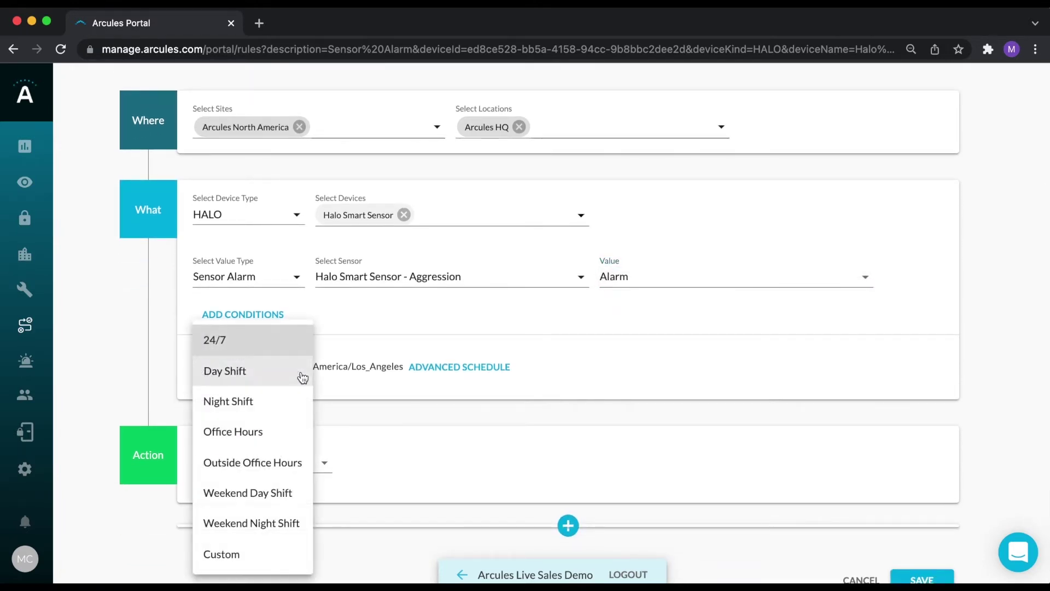
click(282, 349)
scroll(481, 365, down, 2)
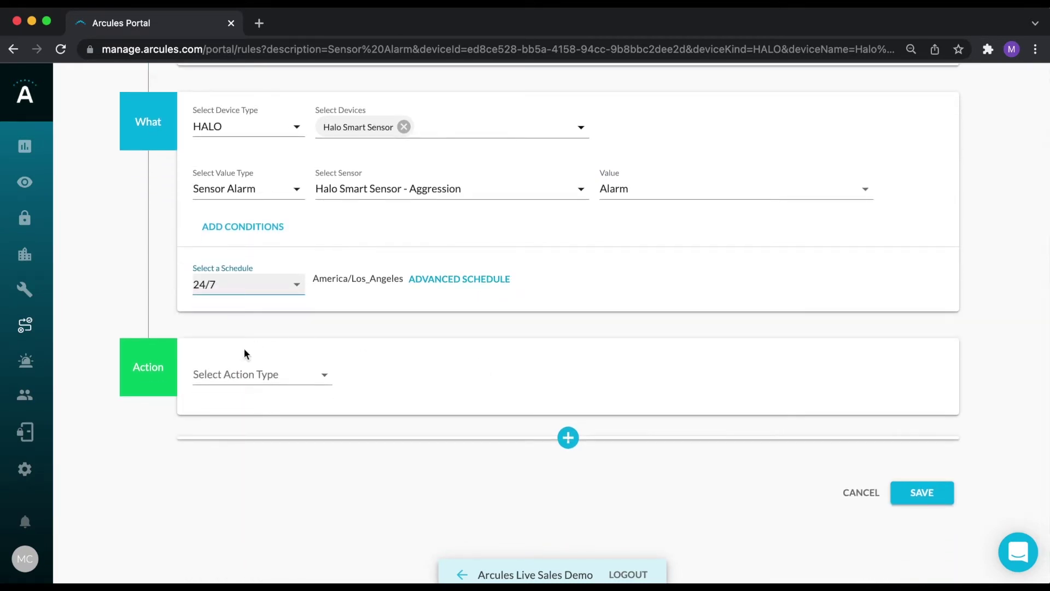
click(322, 378)
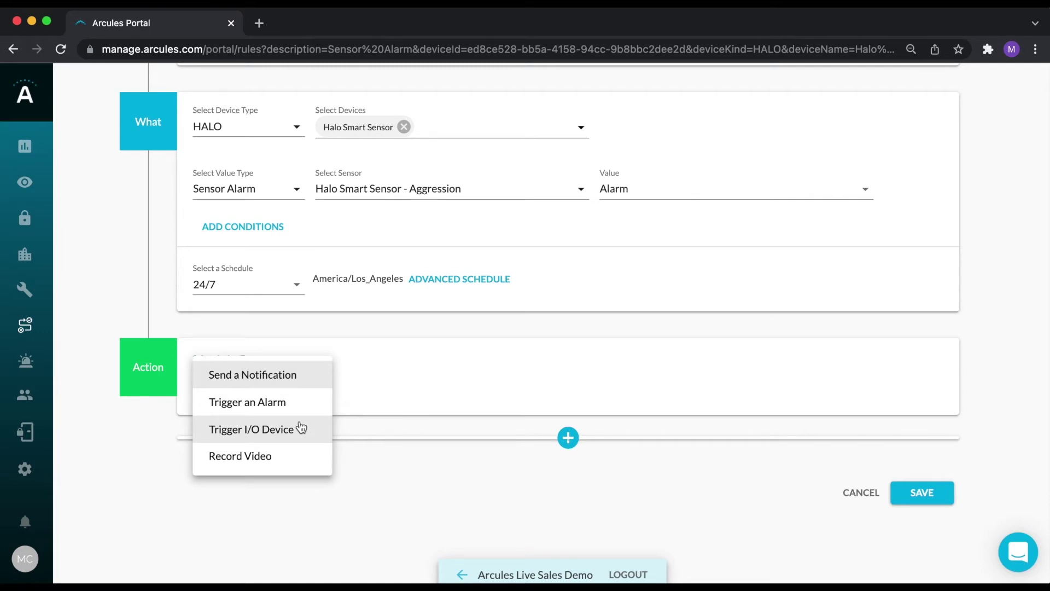
Make the rule send a High-priority notification to the Alarms Group.
click(286, 376)
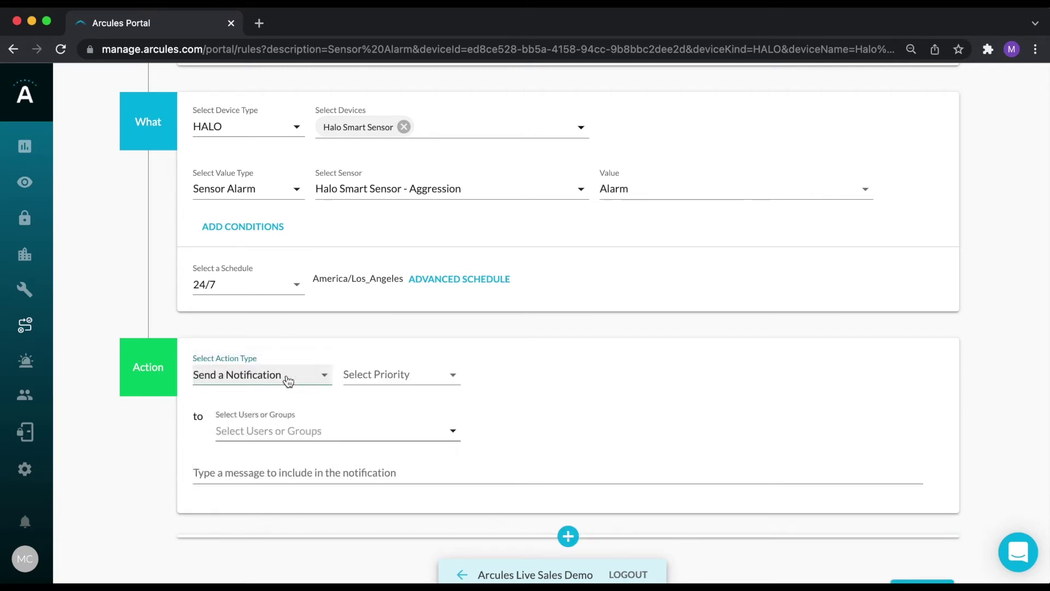
click(314, 430)
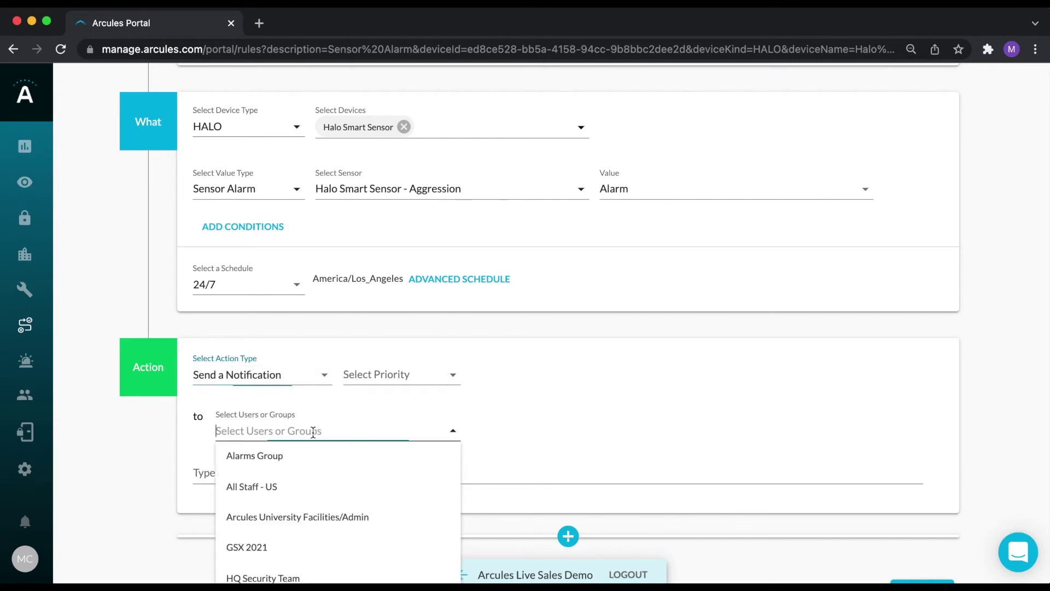
click(287, 461)
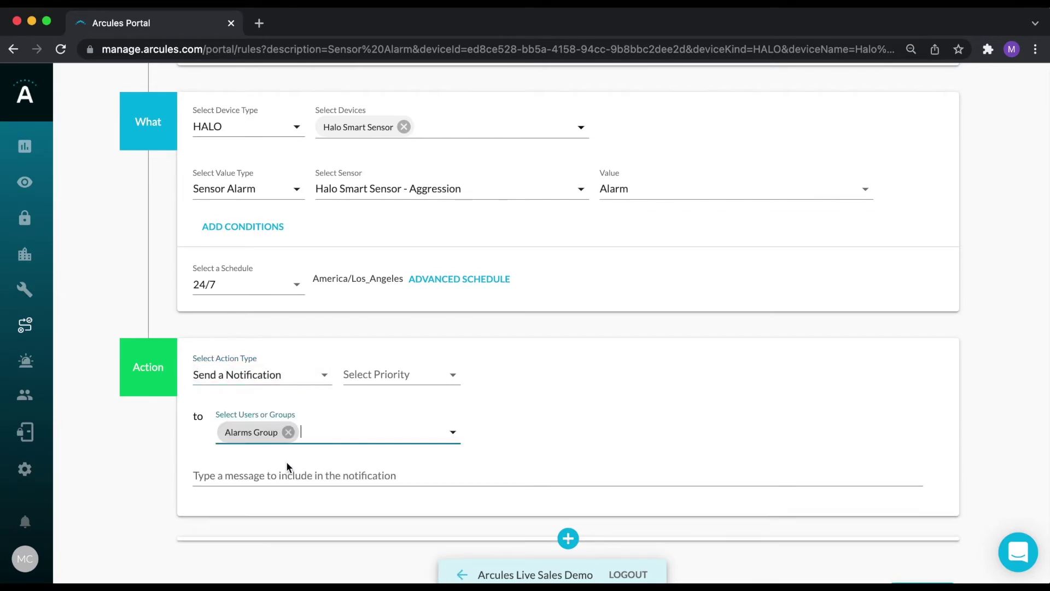
click(452, 376)
click(403, 416)
Enter 'test' as the notification message, then discard the rule edits.
scroll(538, 442, down, 3)
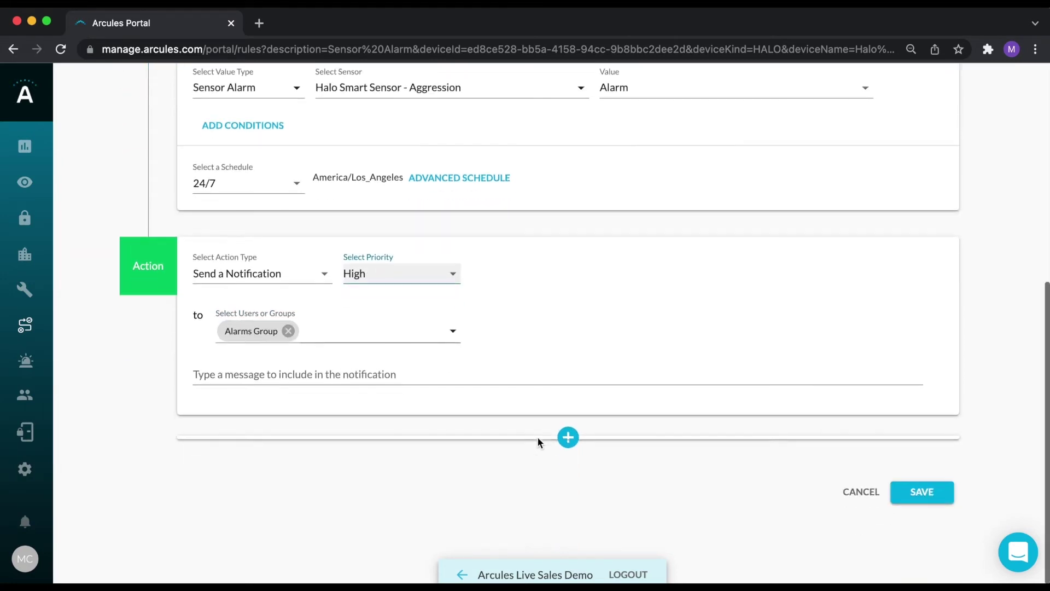
click(334, 375)
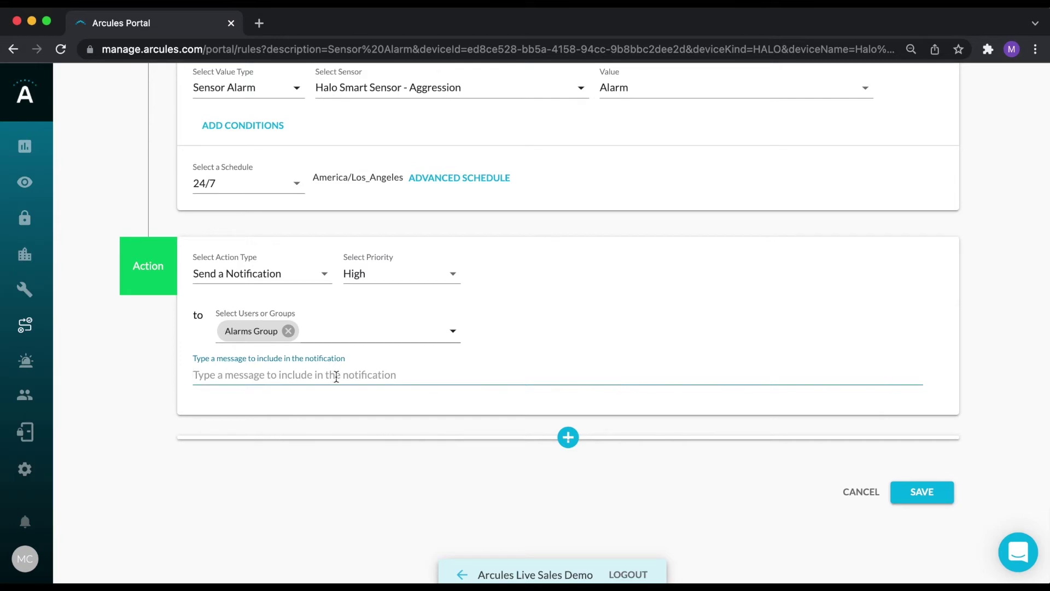
text(test)
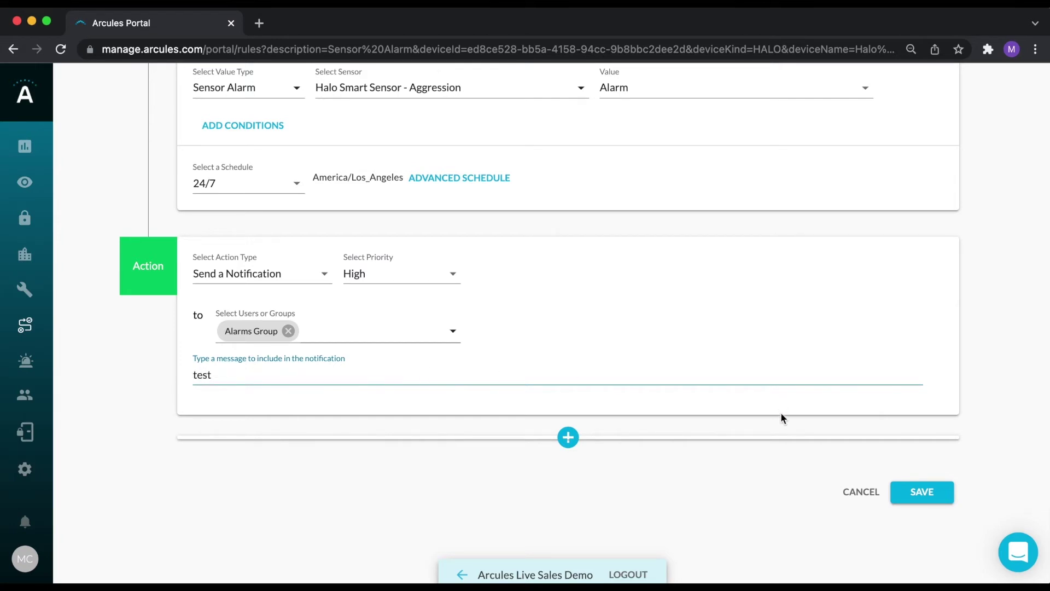
click(859, 492)
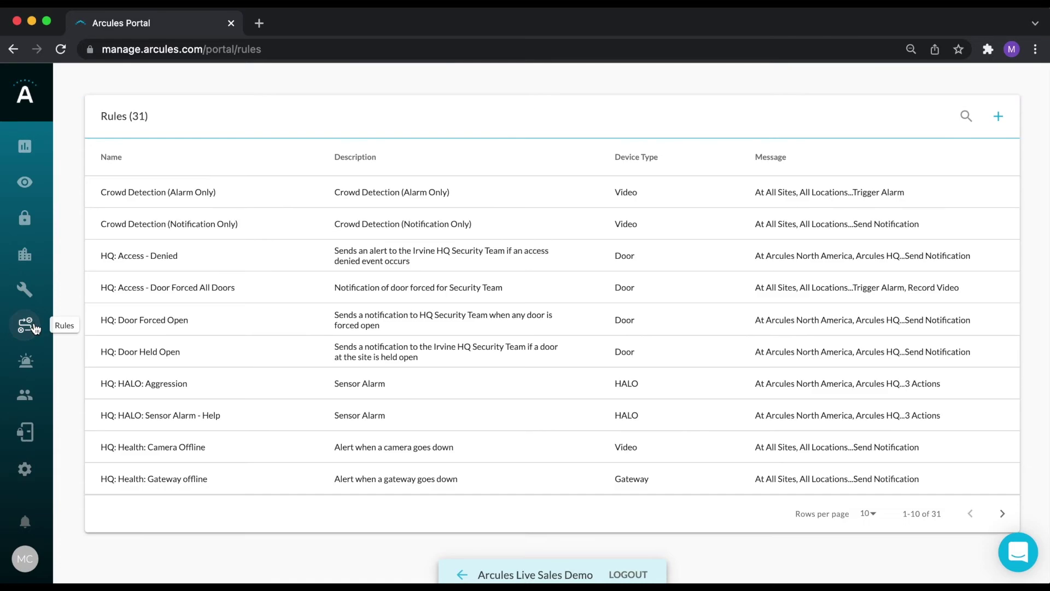
Start a new custom rule named Test with description 'T'.
click(998, 117)
scroll(517, 268, down, 3)
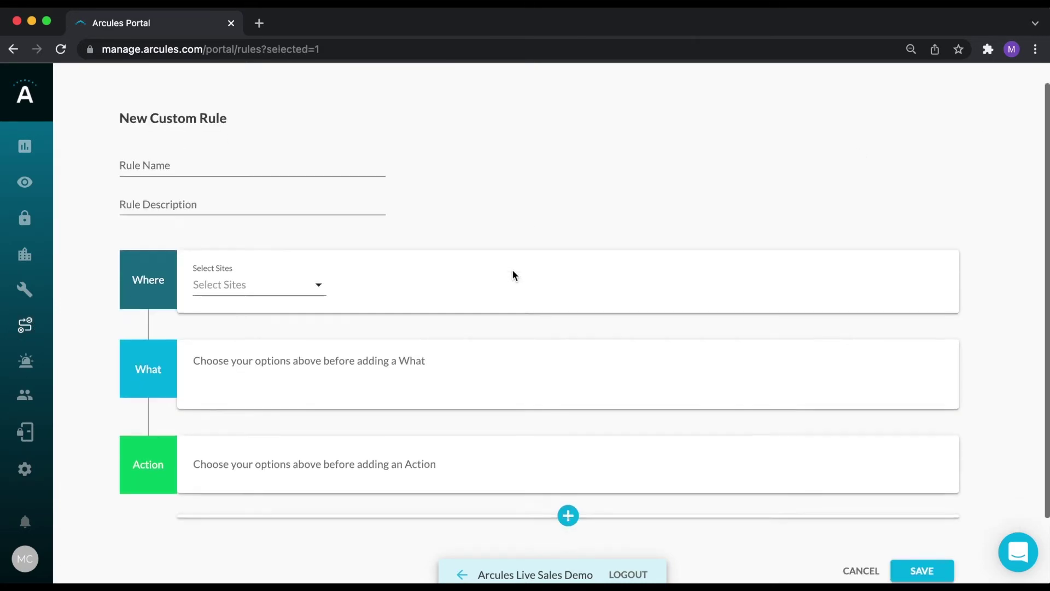
click(250, 126)
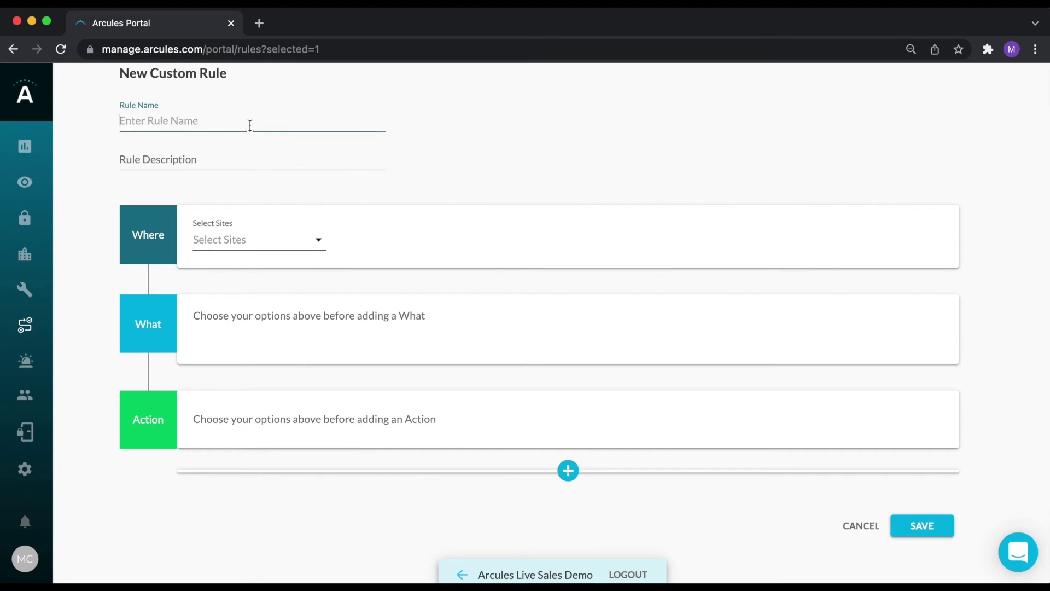
text(Test)
key(Tab)
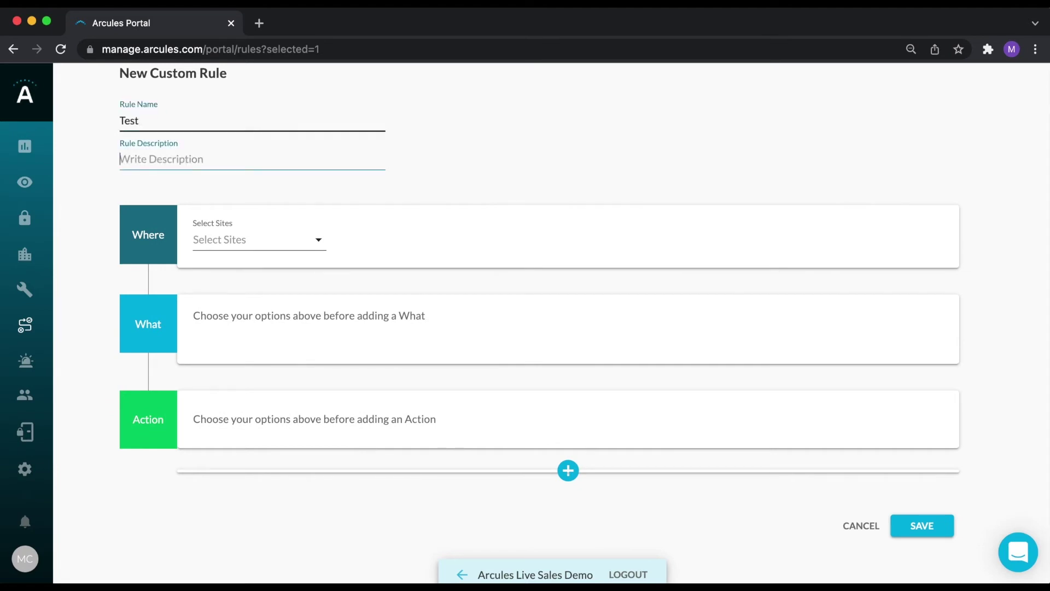
text(Test)
scroll(296, 68, down, 1)
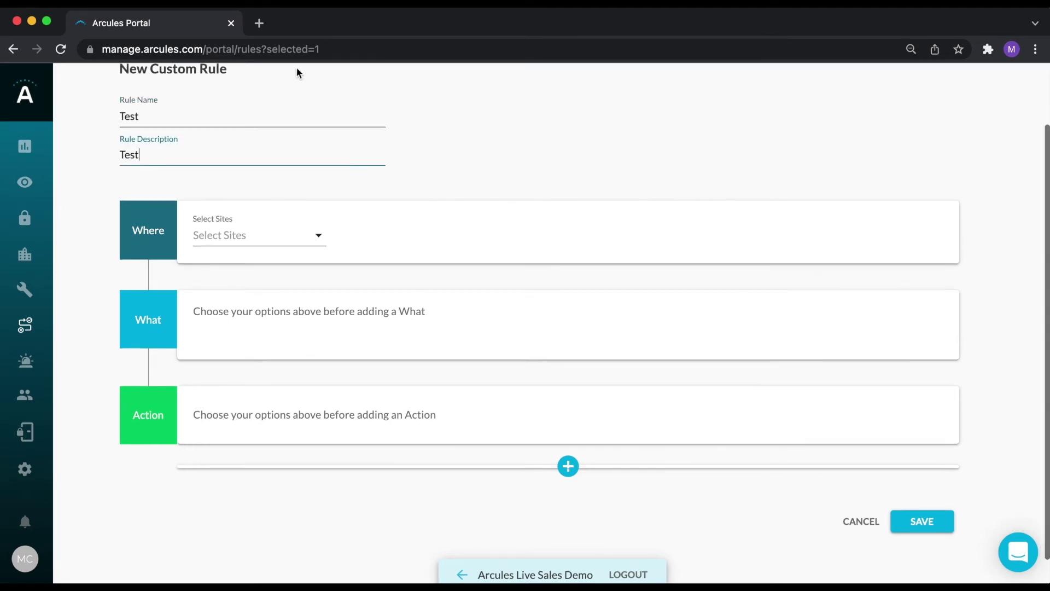
Target gateway Cloud Gateway #1 at Arcules North America, Arcules HQ.
click(318, 233)
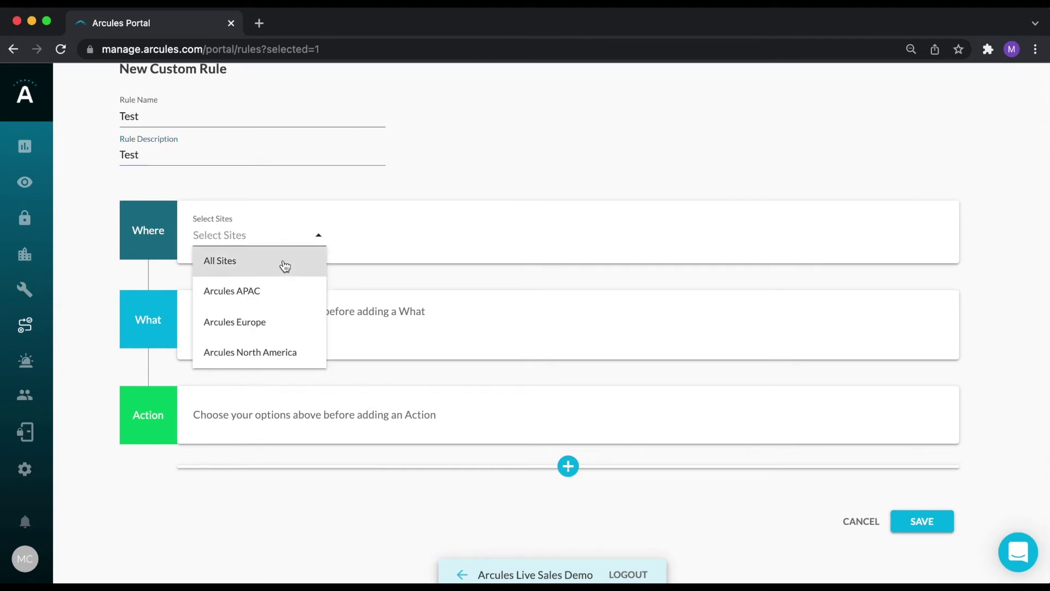
click(281, 352)
click(529, 235)
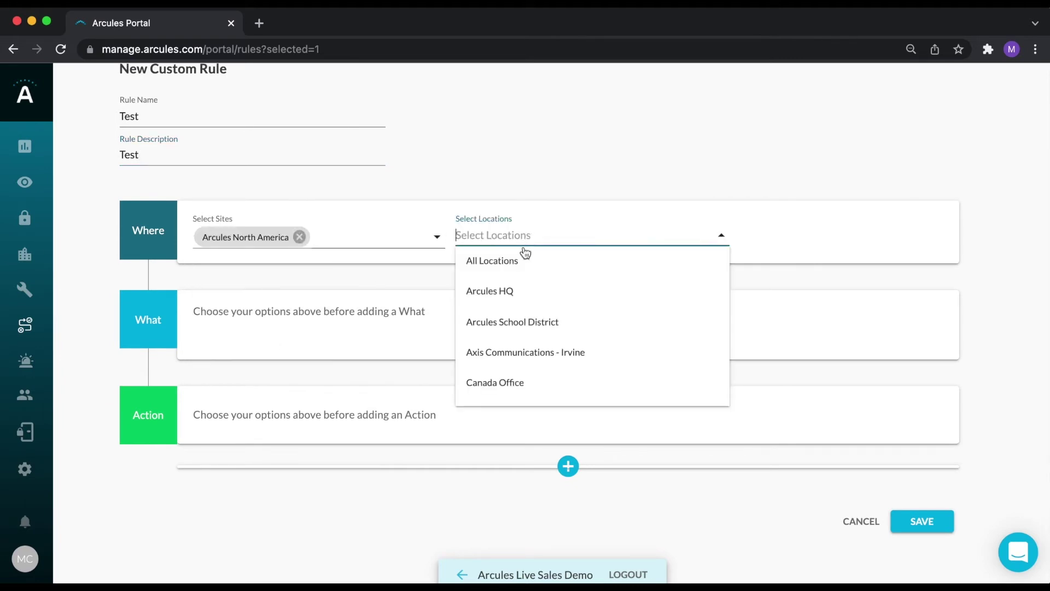
click(520, 295)
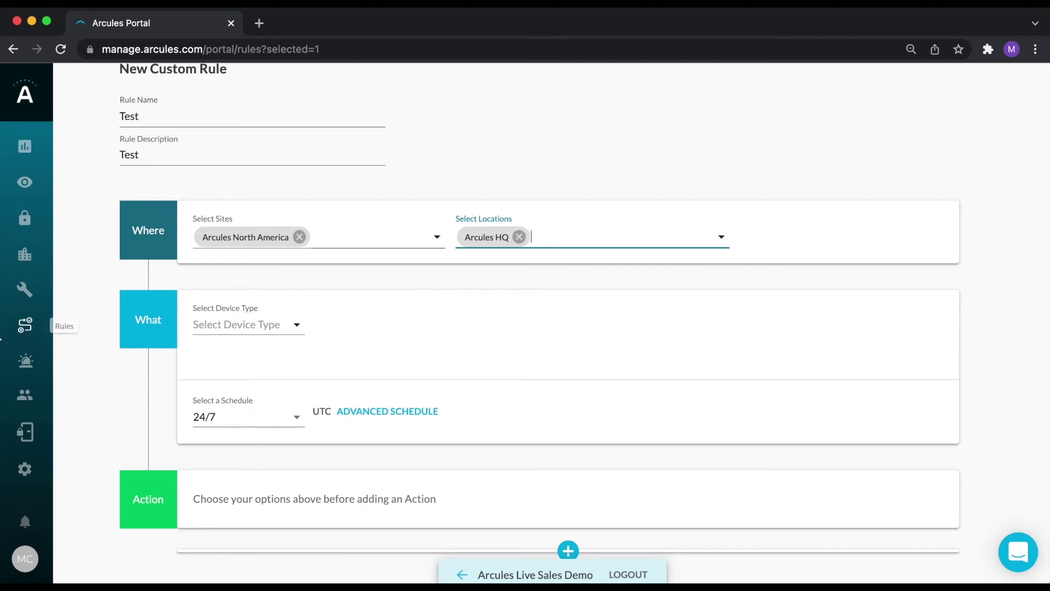
click(275, 324)
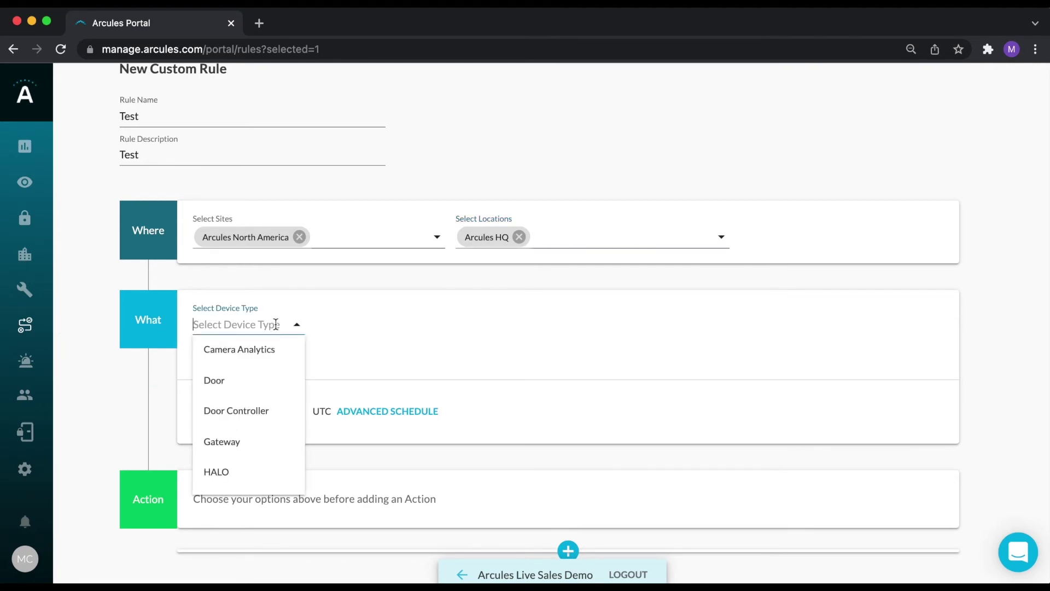
click(250, 445)
click(370, 325)
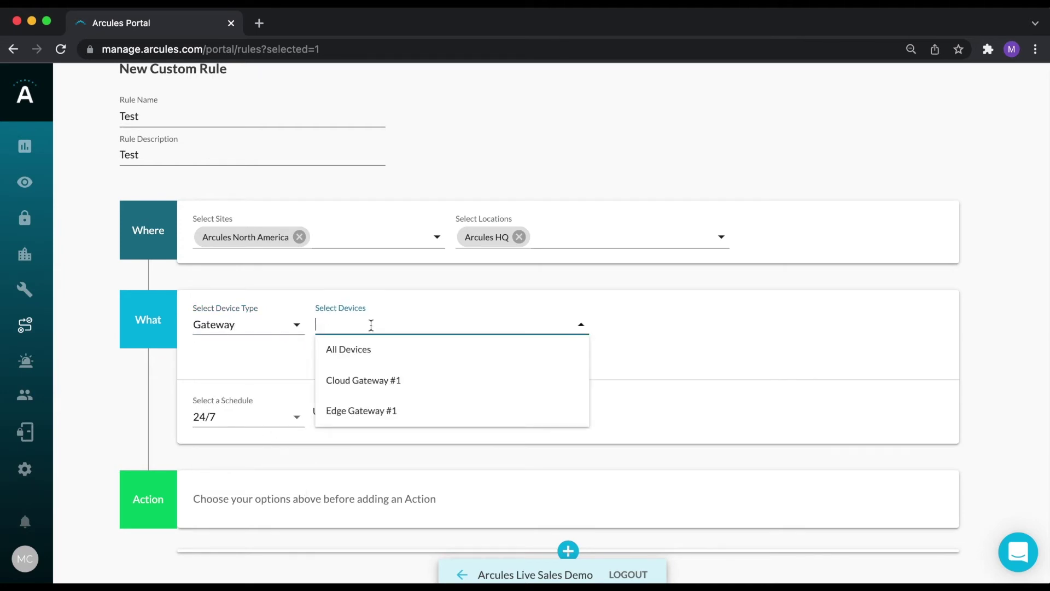
click(369, 383)
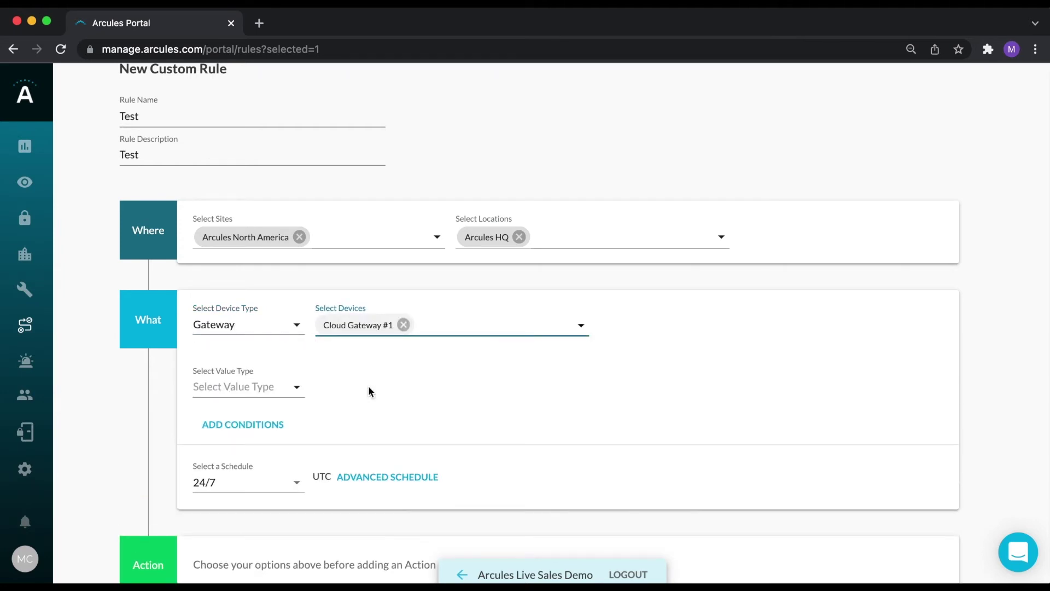
Trigger the rule when the gateway's Health Status is Offline.
click(293, 386)
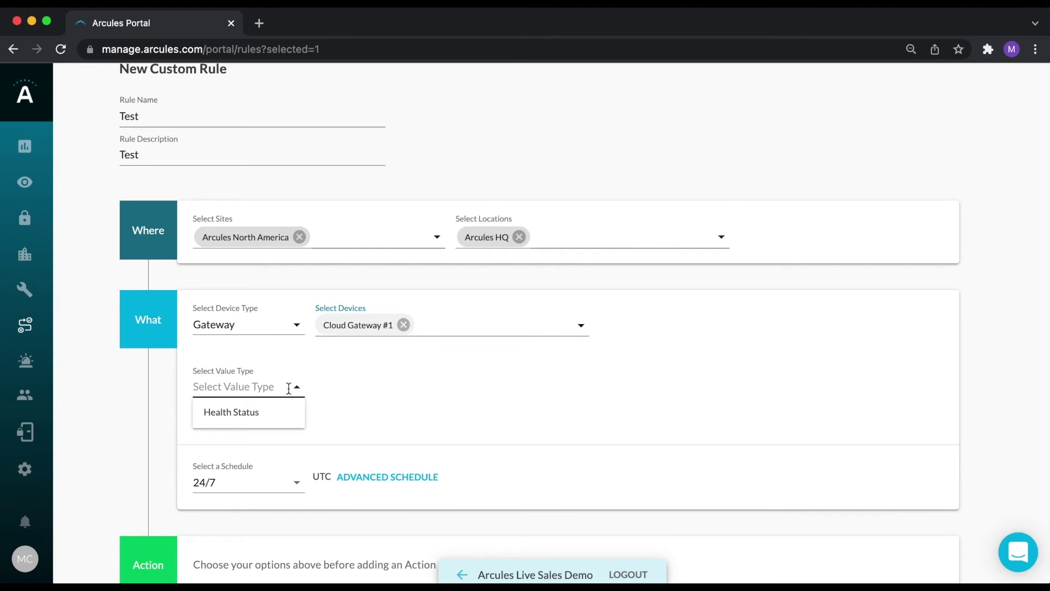
click(256, 412)
click(374, 390)
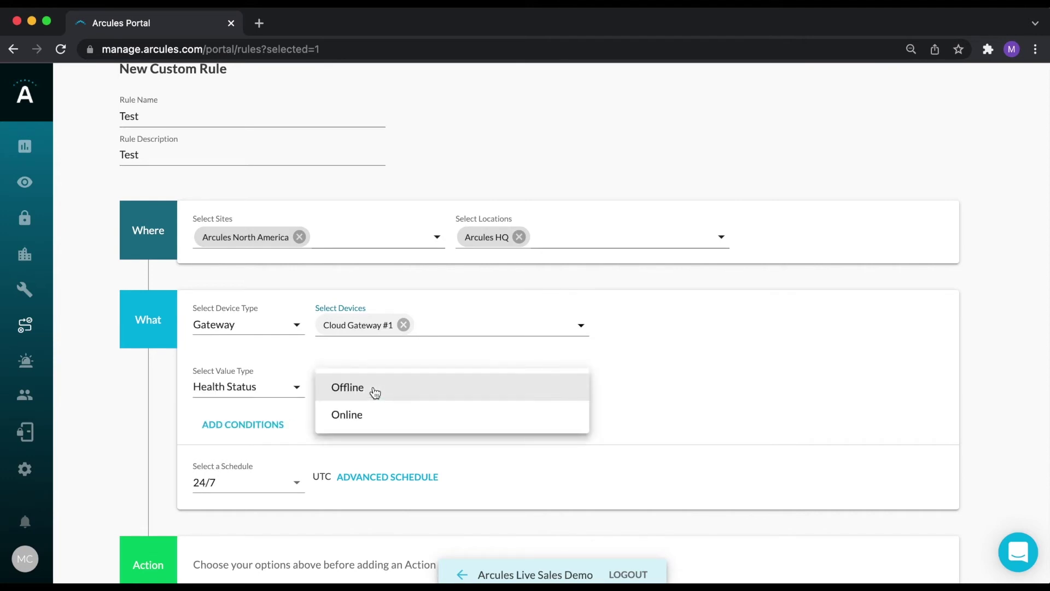
click(375, 393)
scroll(442, 412, down, 3)
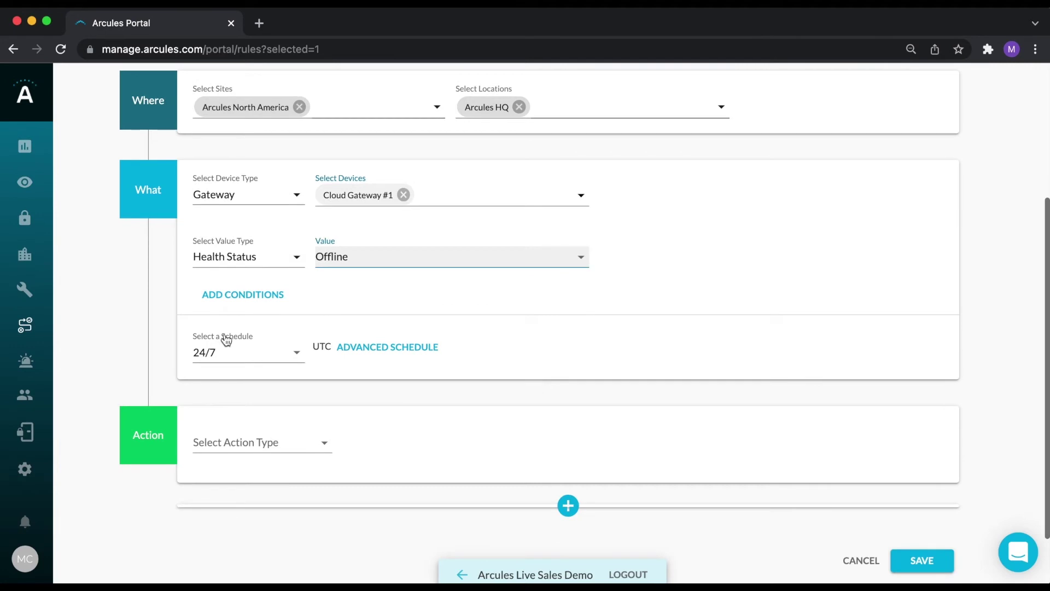
scroll(409, 427, down, 2)
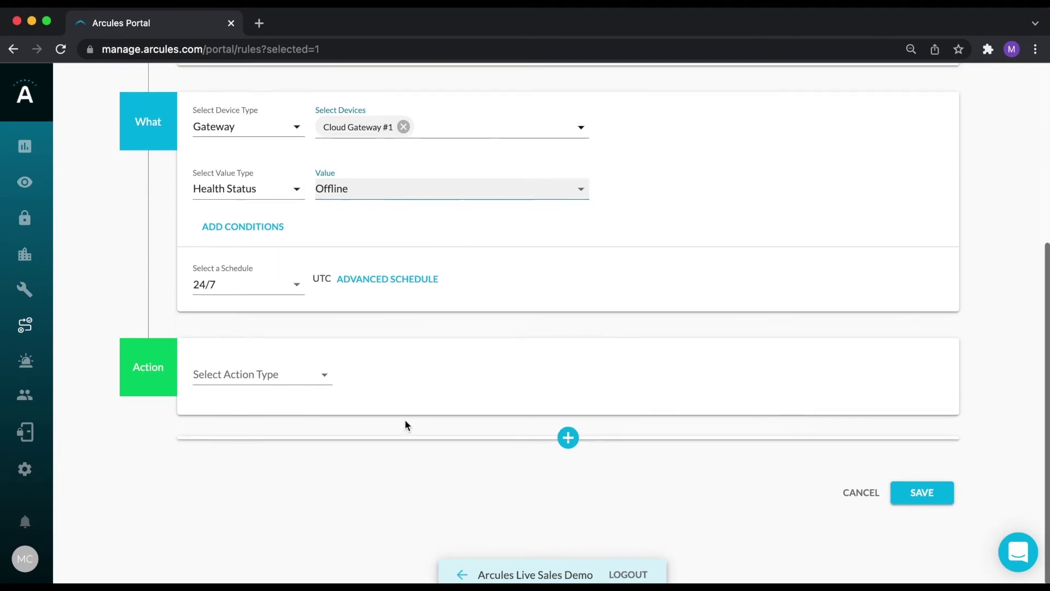
Make the rule trigger a High-priority alarm sent to the Alarms Group.
click(325, 378)
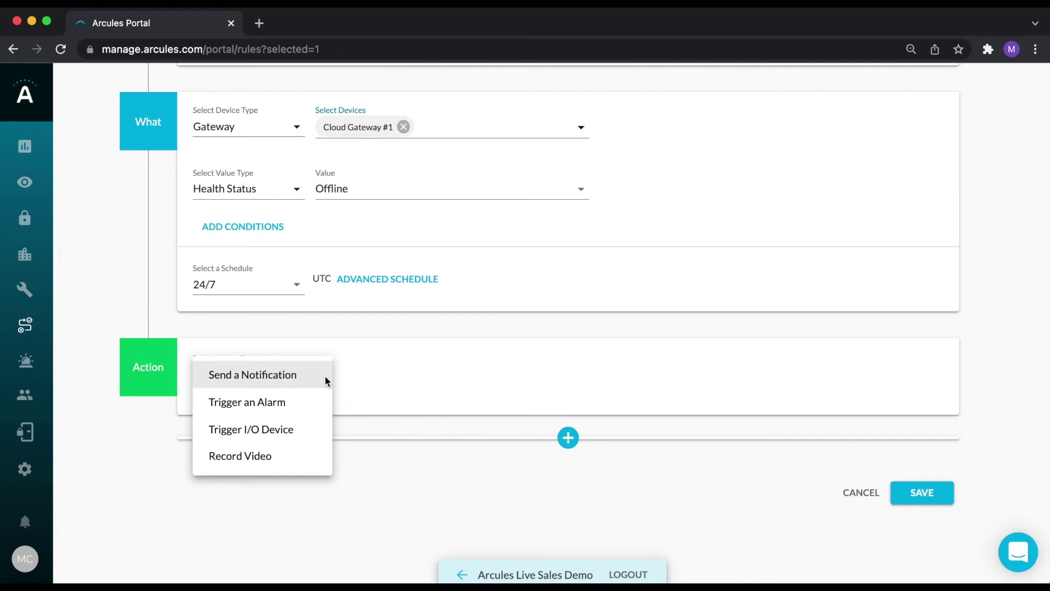
click(292, 404)
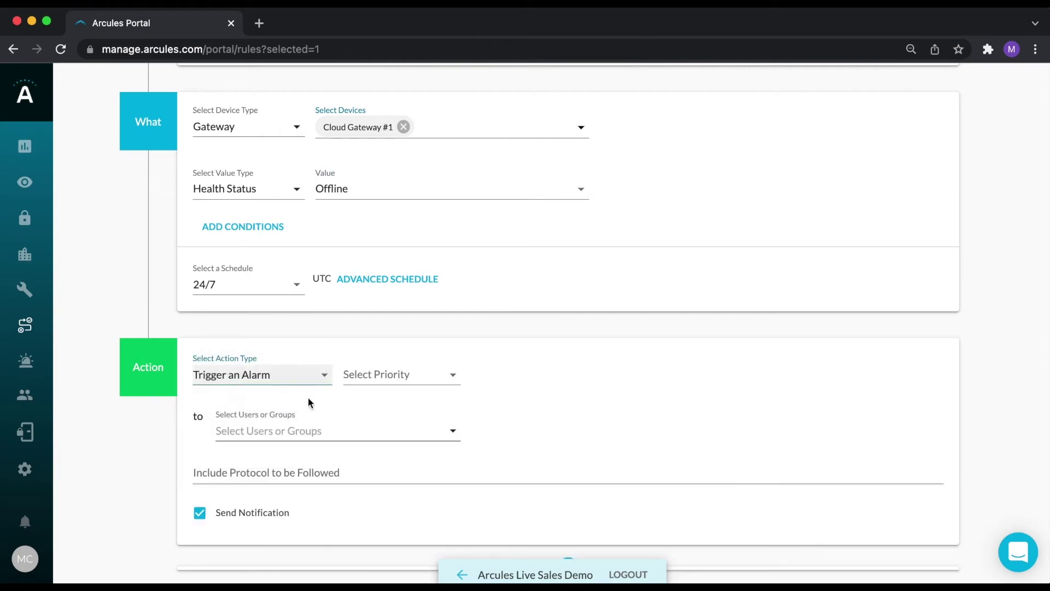
scroll(392, 361, down, 1)
click(392, 324)
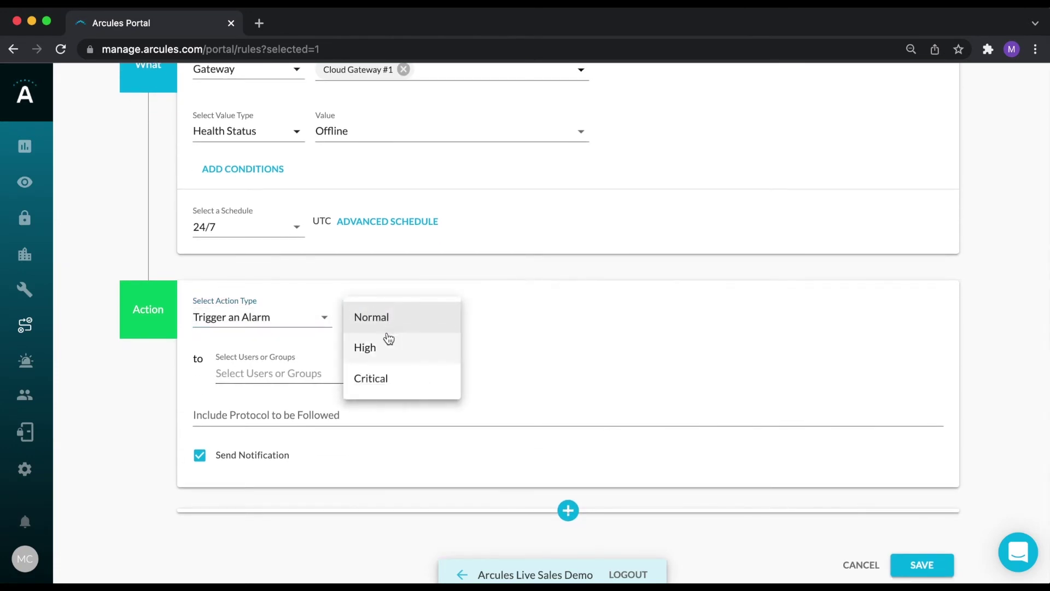
click(383, 348)
click(323, 375)
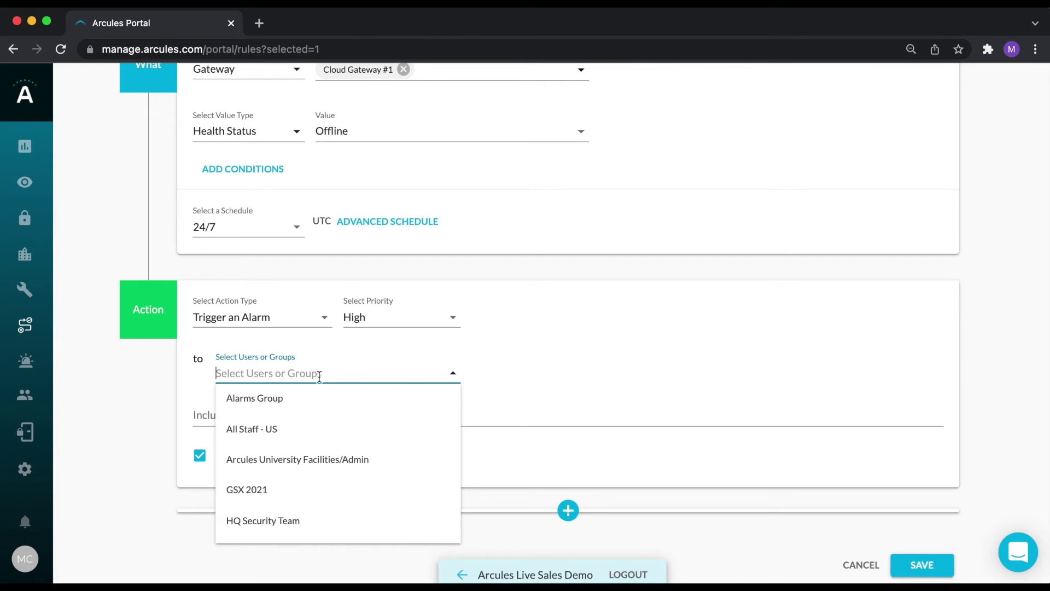
click(285, 402)
Write 'test' as the alarm protocol, then cancel the unsaved rule.
scroll(331, 413, down, 1)
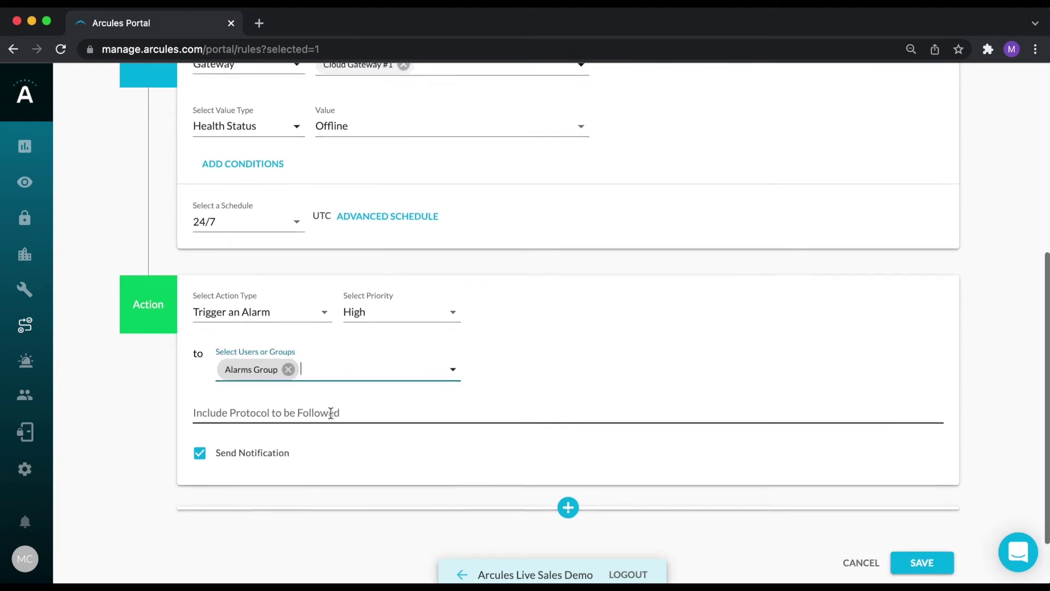
scroll(331, 413, down, 3)
click(279, 345)
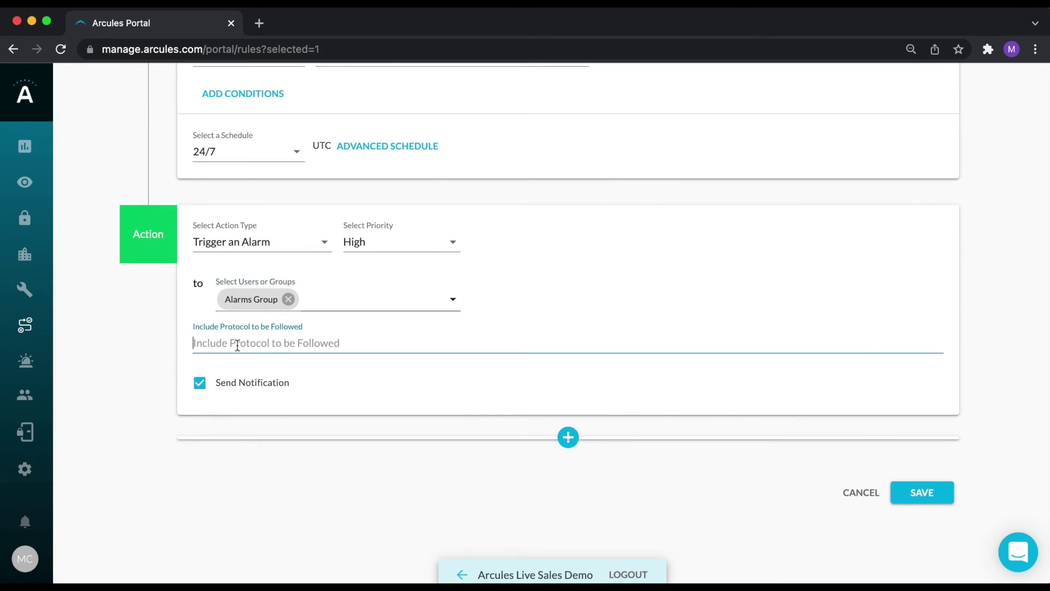
text(test)
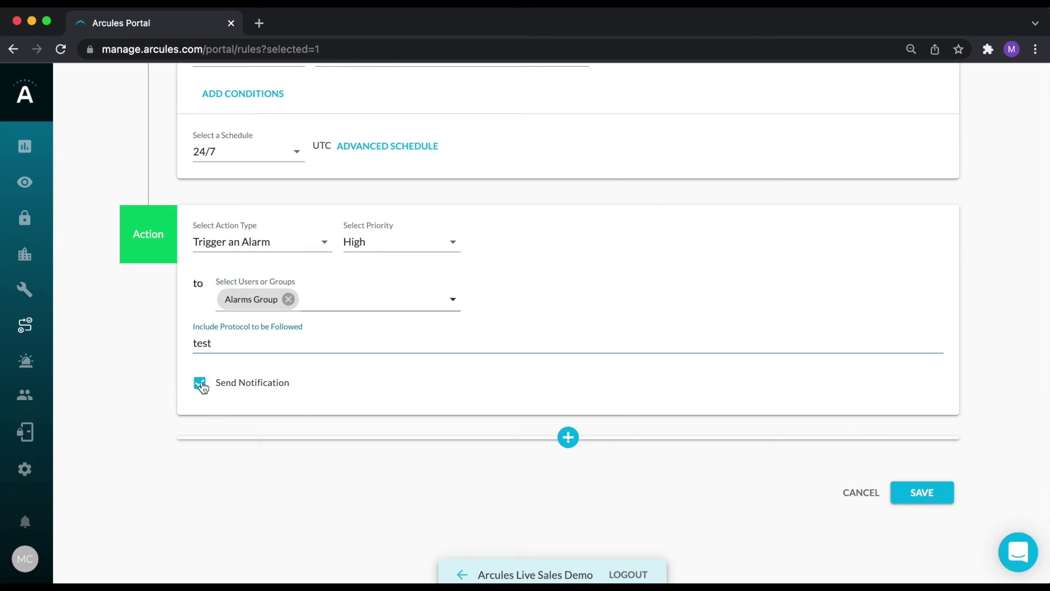
scroll(366, 375, up, 2)
scroll(367, 375, down, 2)
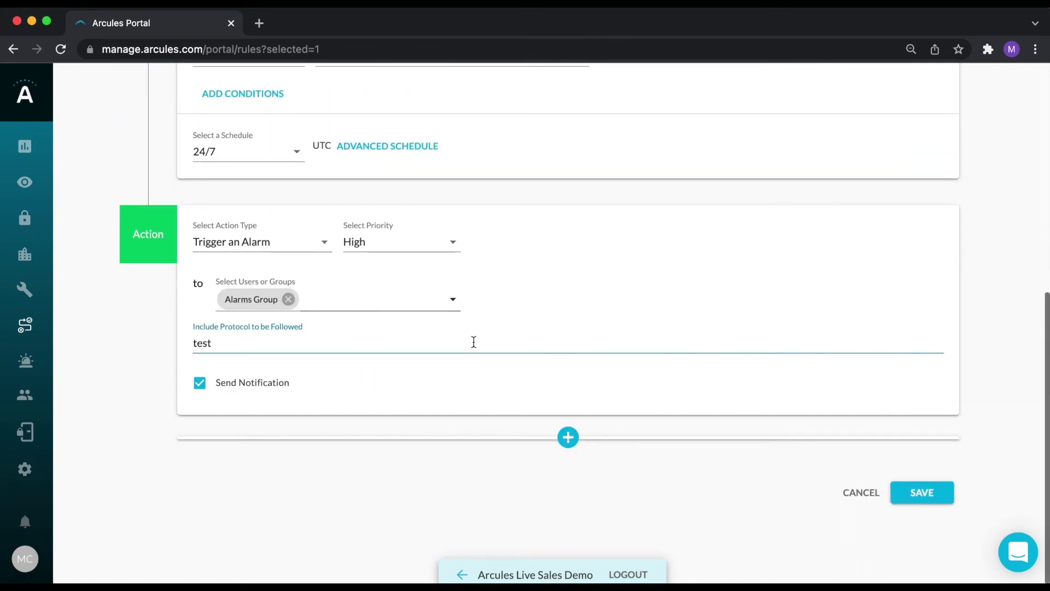
click(869, 495)
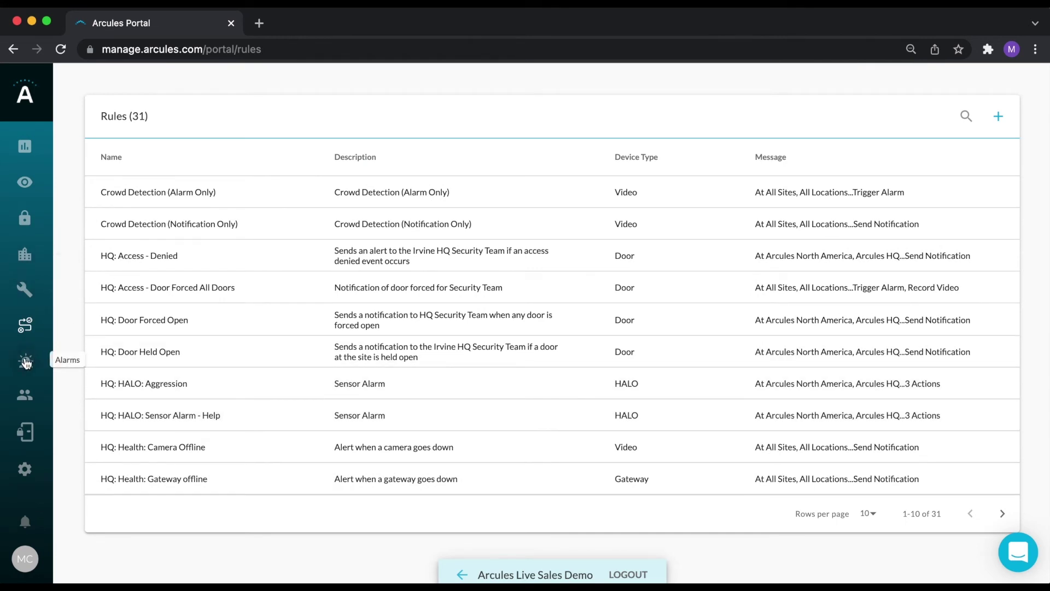
Show open alarms on the Alarms page, reviewing the Open Alarms and 7 DAYS filter choices.
click(26, 362)
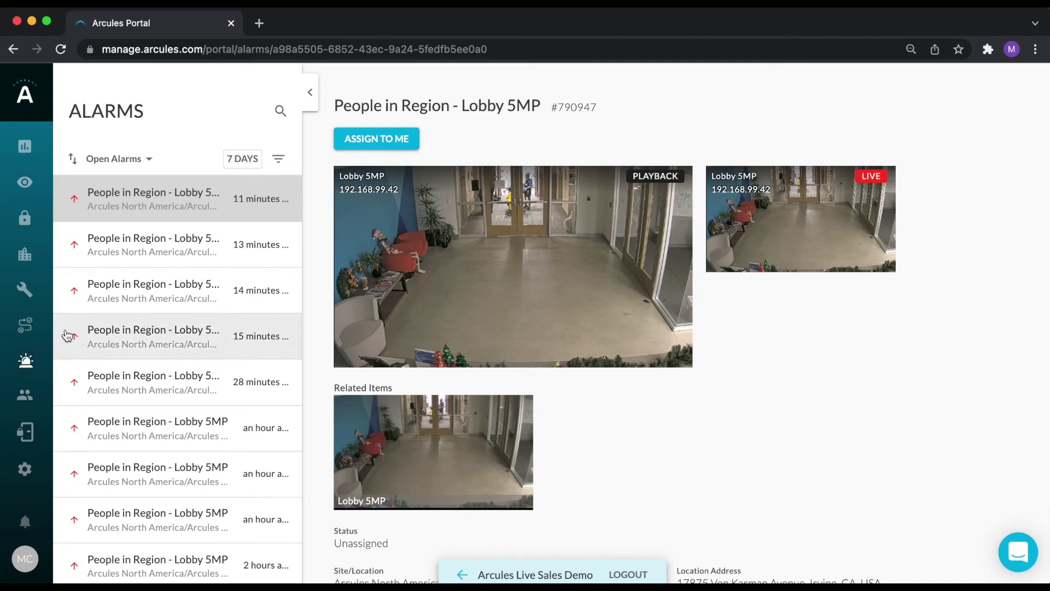
click(149, 159)
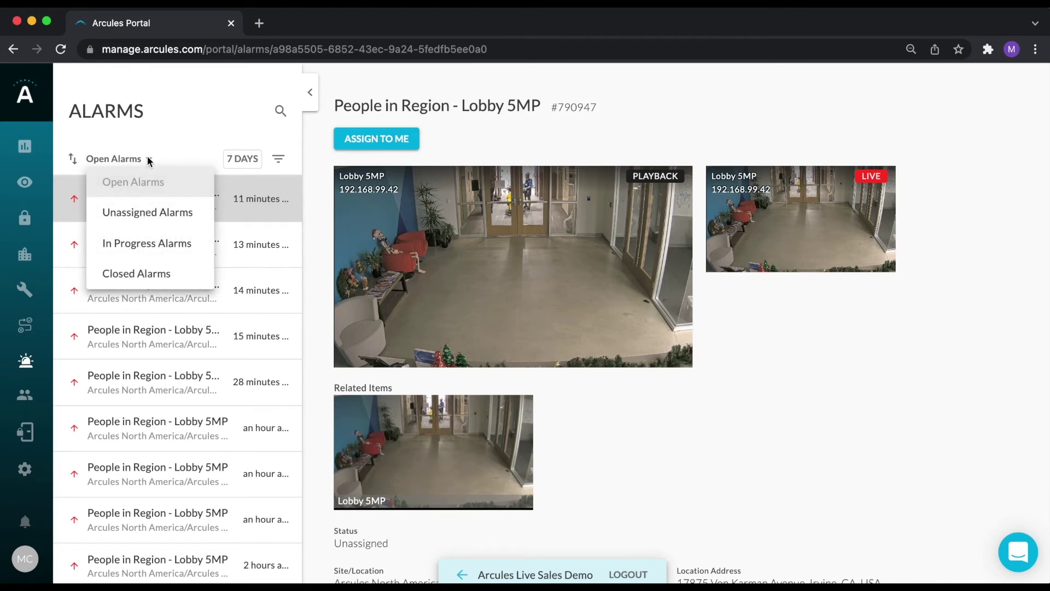
click(241, 158)
click(242, 158)
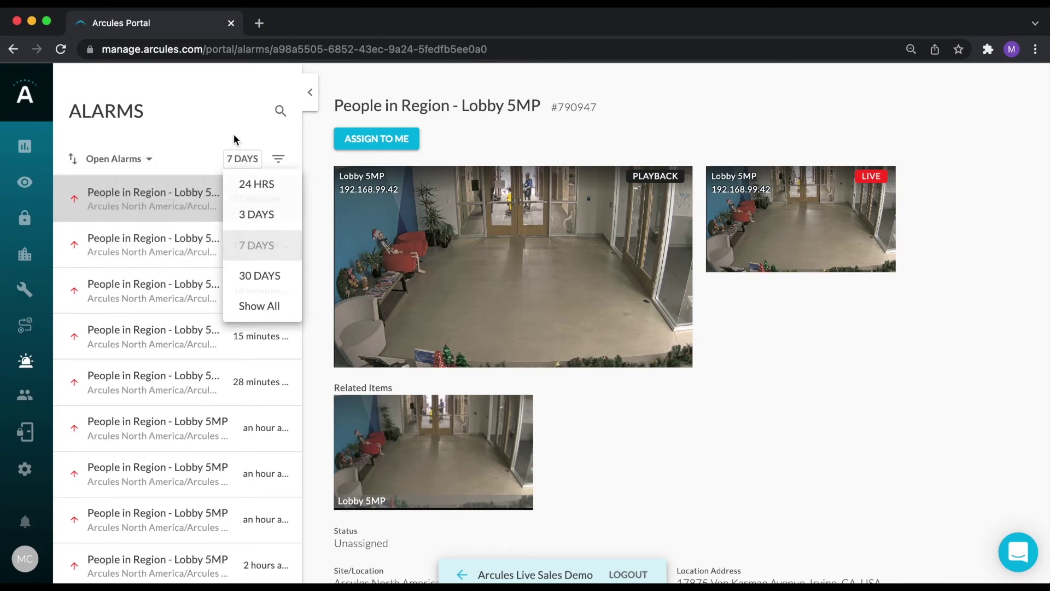
click(234, 135)
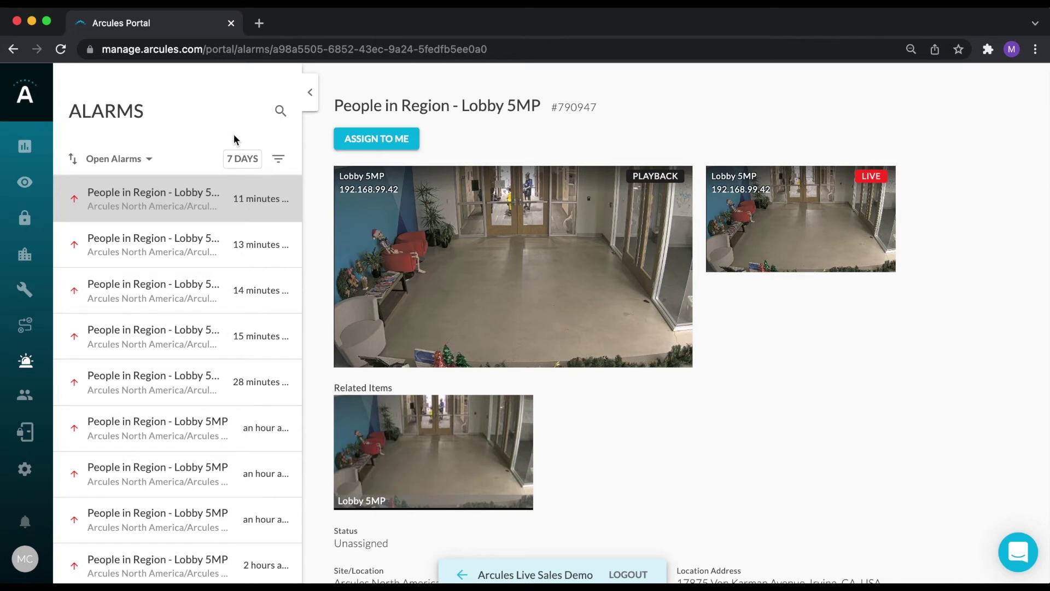
Open the second Lobby 5MP people-in-region alarm and assign it to yourself.
click(210, 239)
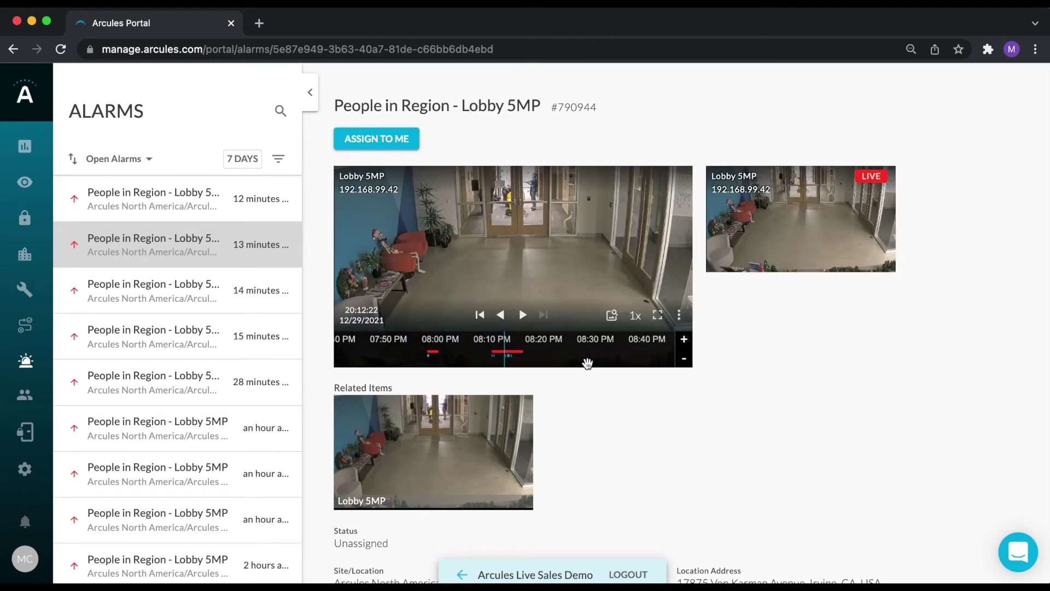
scroll(607, 410, down, 2)
scroll(616, 413, down, 4)
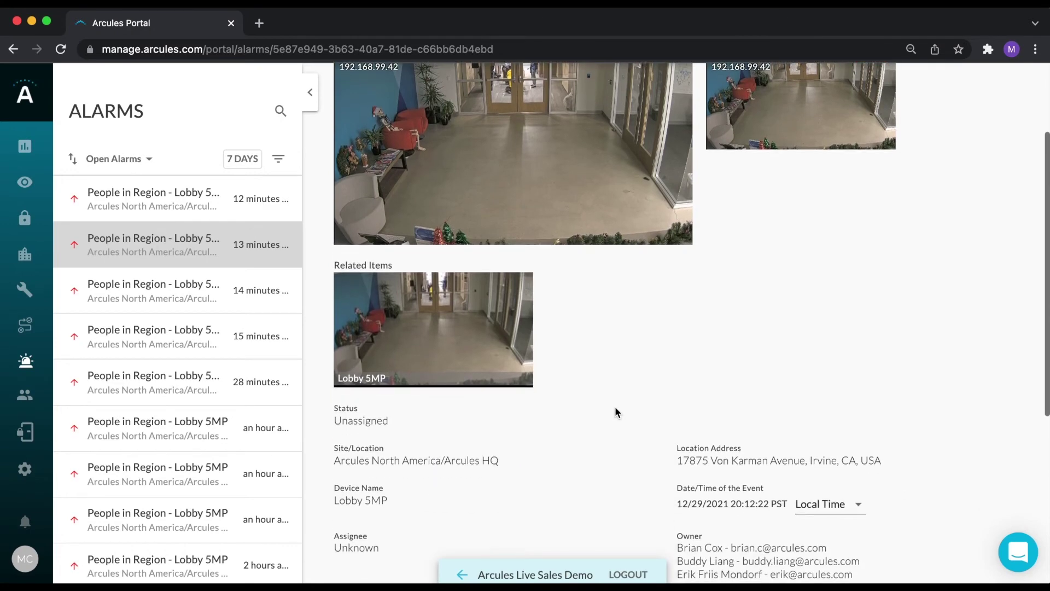
scroll(615, 407, down, 2)
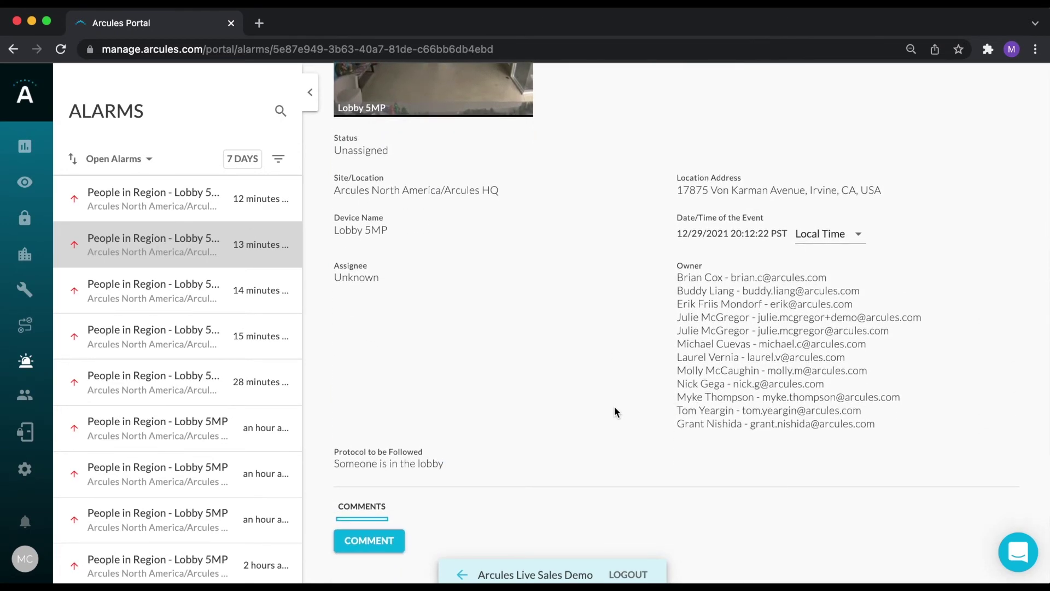
scroll(615, 410, up, 8)
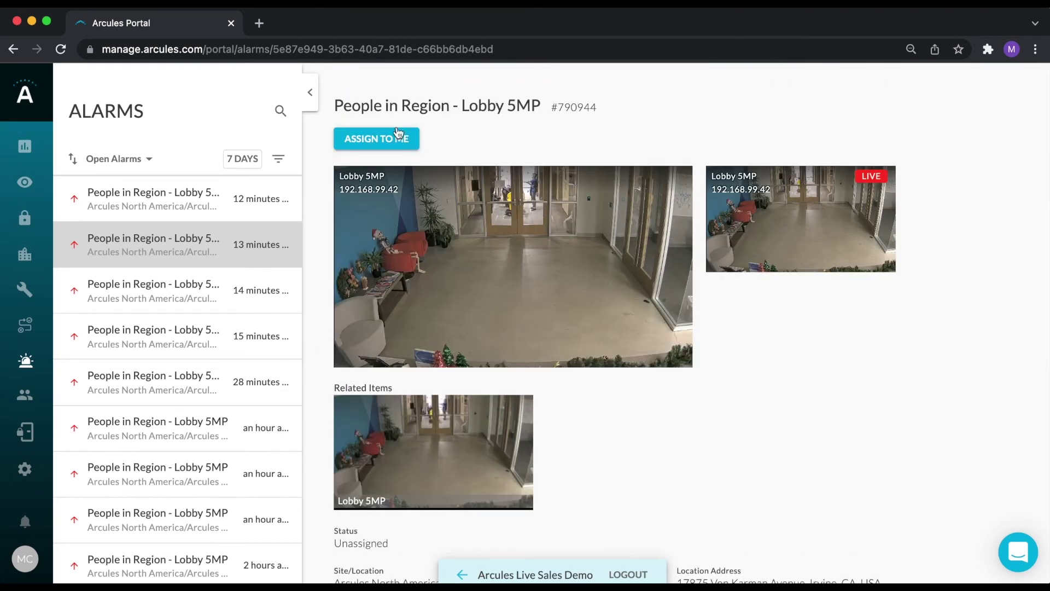
click(383, 137)
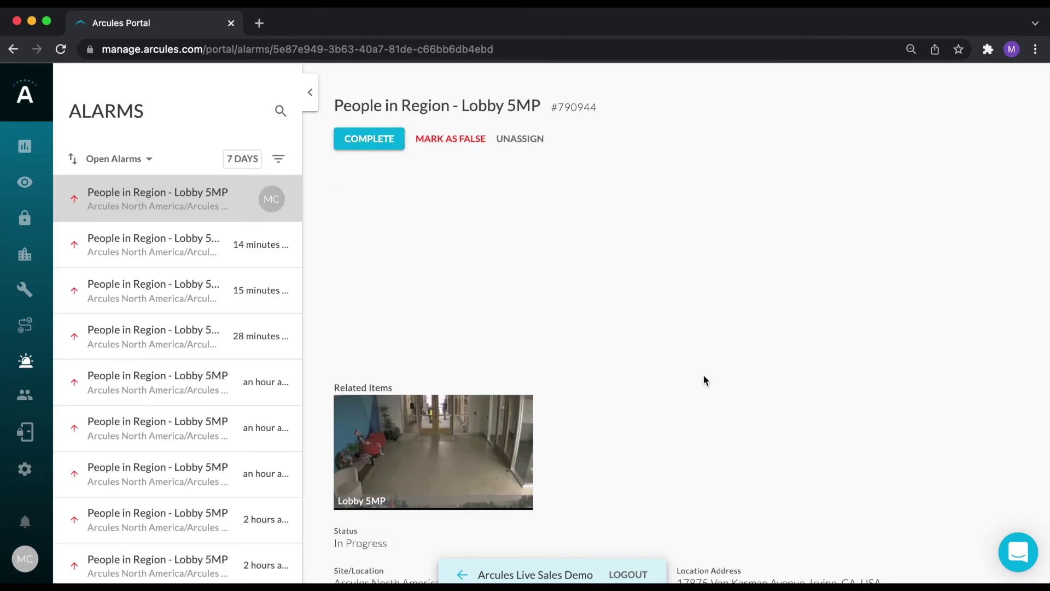
Mark the alarm complete and move to the People directory.
scroll(698, 399, down, 6)
scroll(699, 400, down, 2)
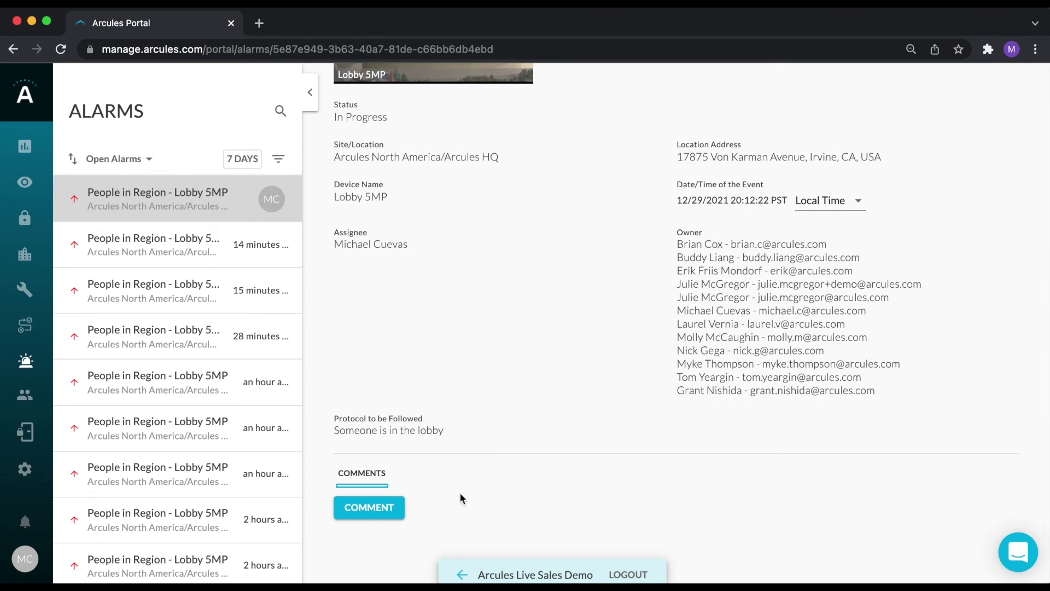
scroll(519, 372, up, 8)
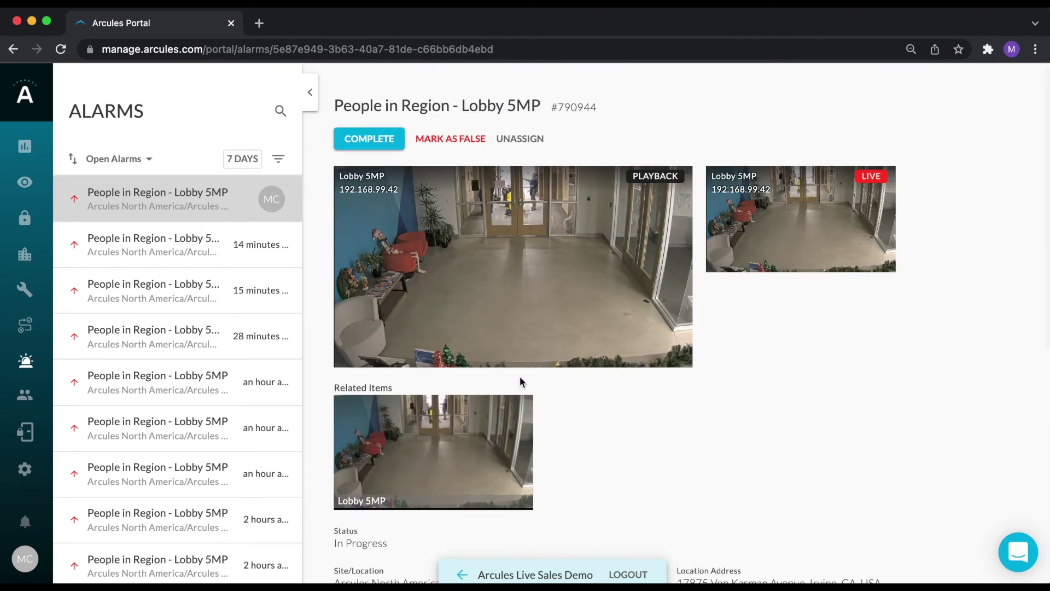
click(380, 140)
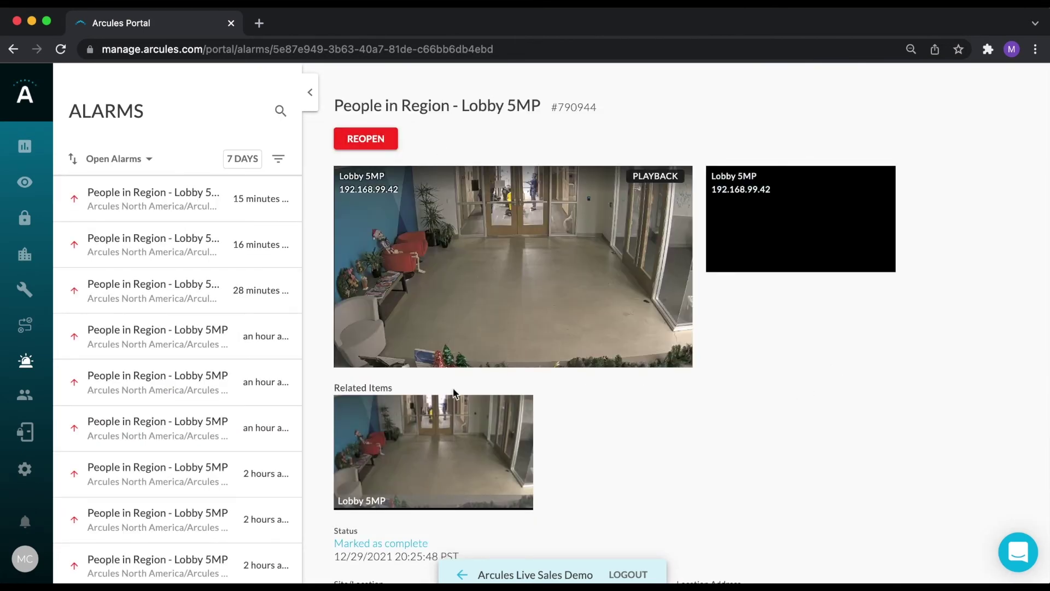
click(24, 395)
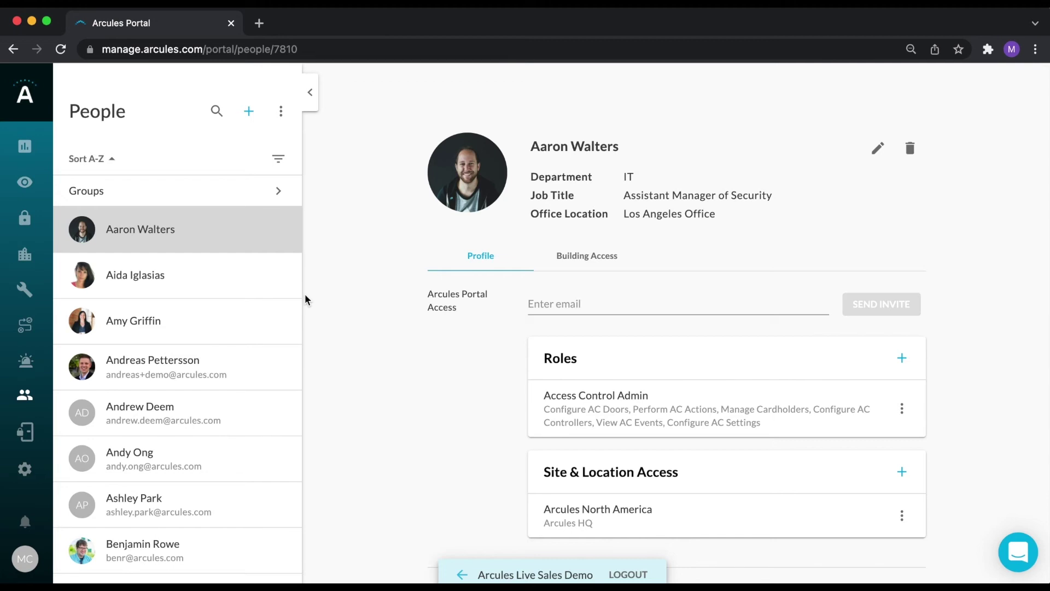
Cancel the Add a User dialog, then show the second person in the People list.
click(251, 112)
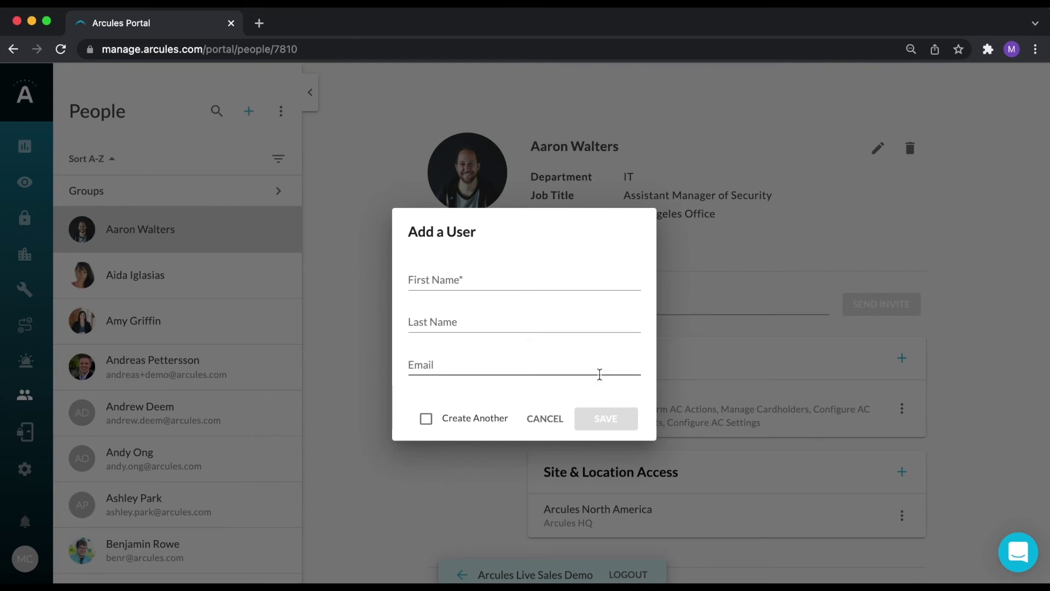
click(549, 422)
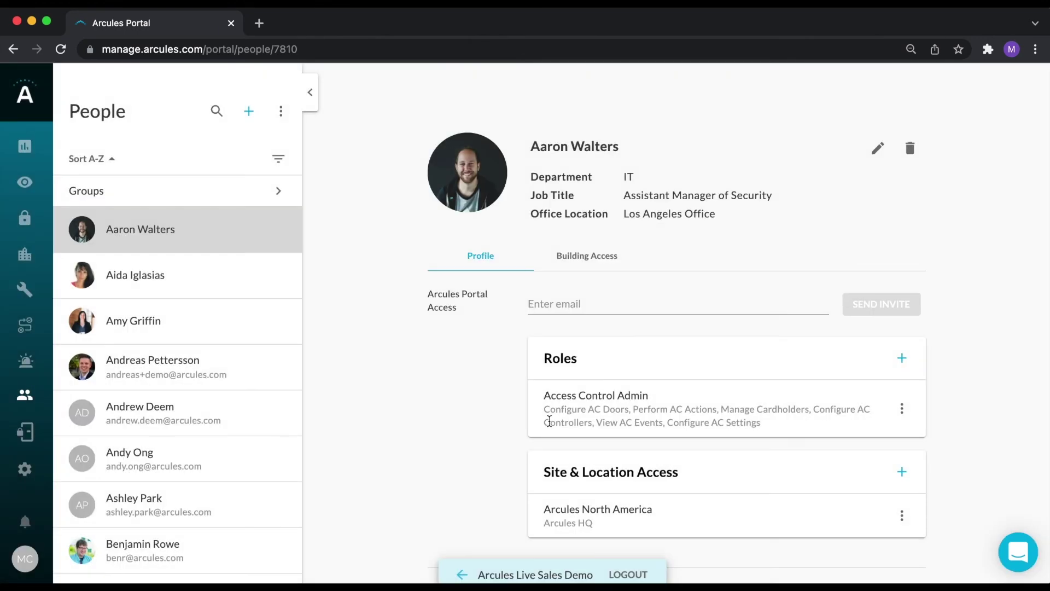
click(149, 287)
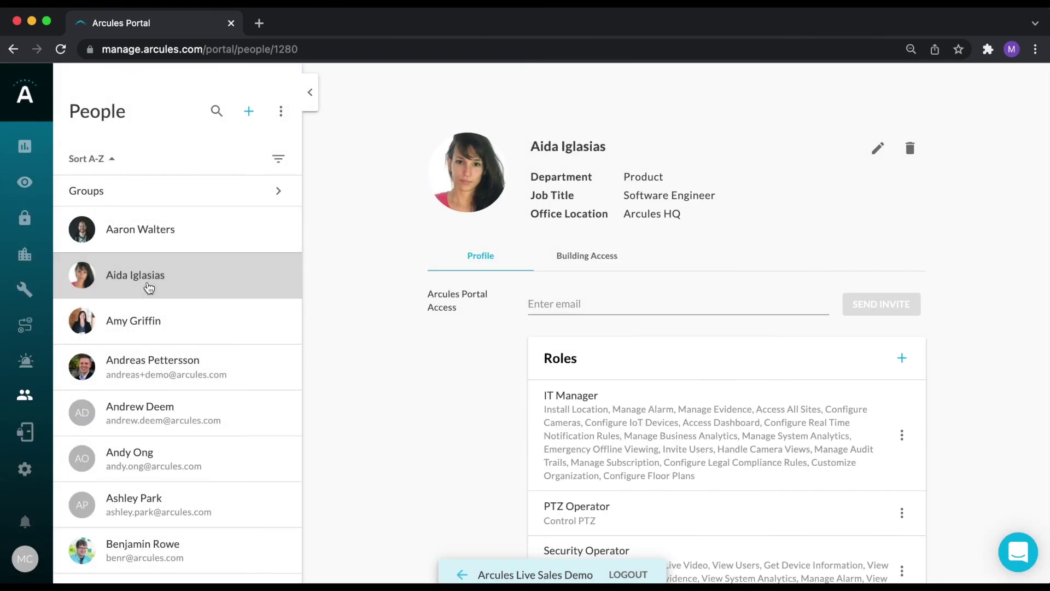
Review the person's Roles and Building Access levels, then bring up the user groups list.
scroll(606, 404, down, 3)
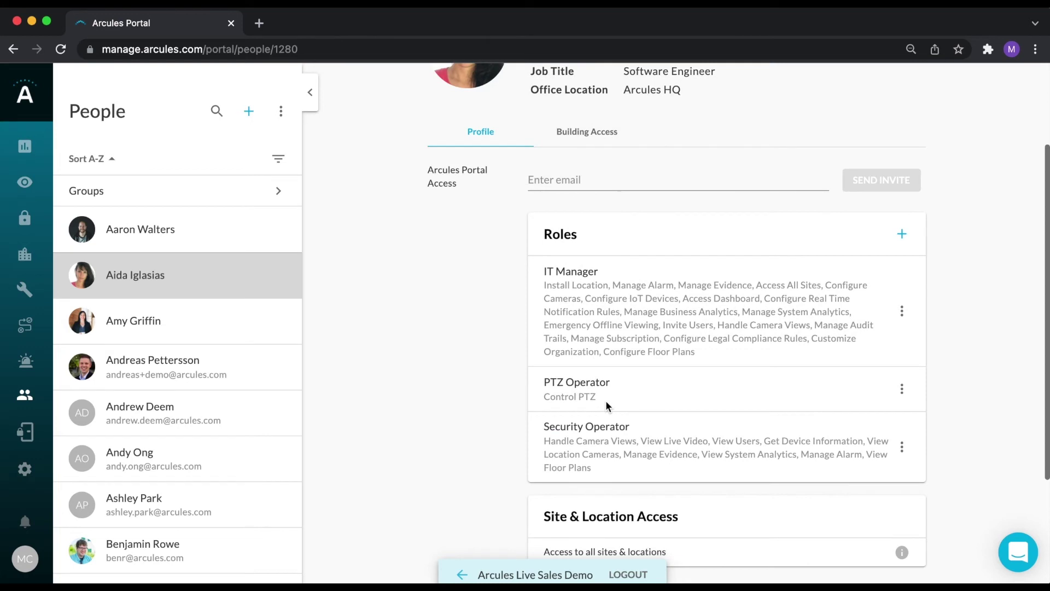
scroll(606, 404, down, 4)
scroll(606, 404, up, 2)
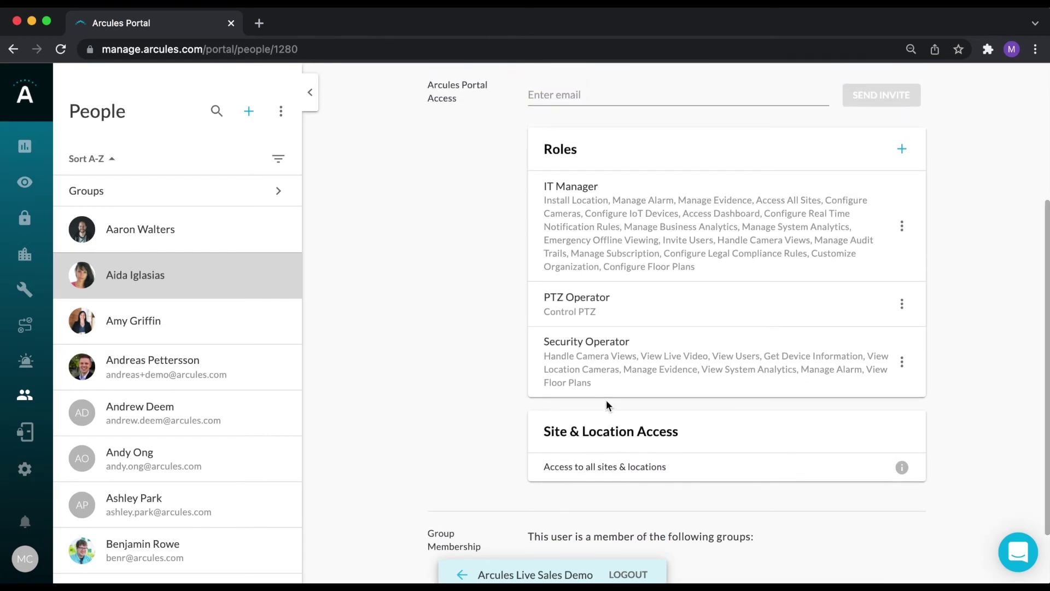
scroll(606, 405, up, 4)
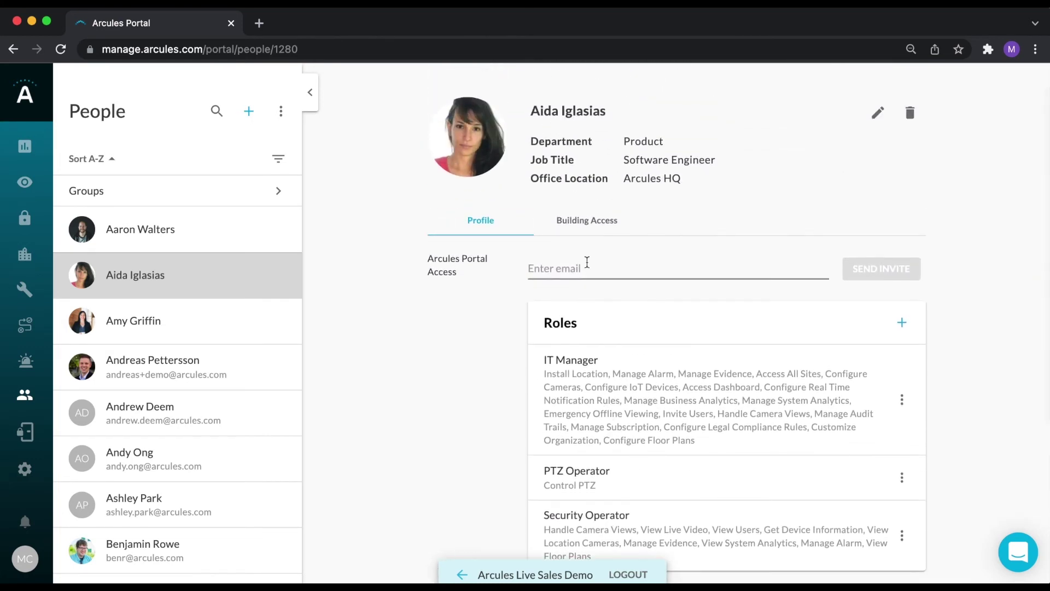
click(587, 220)
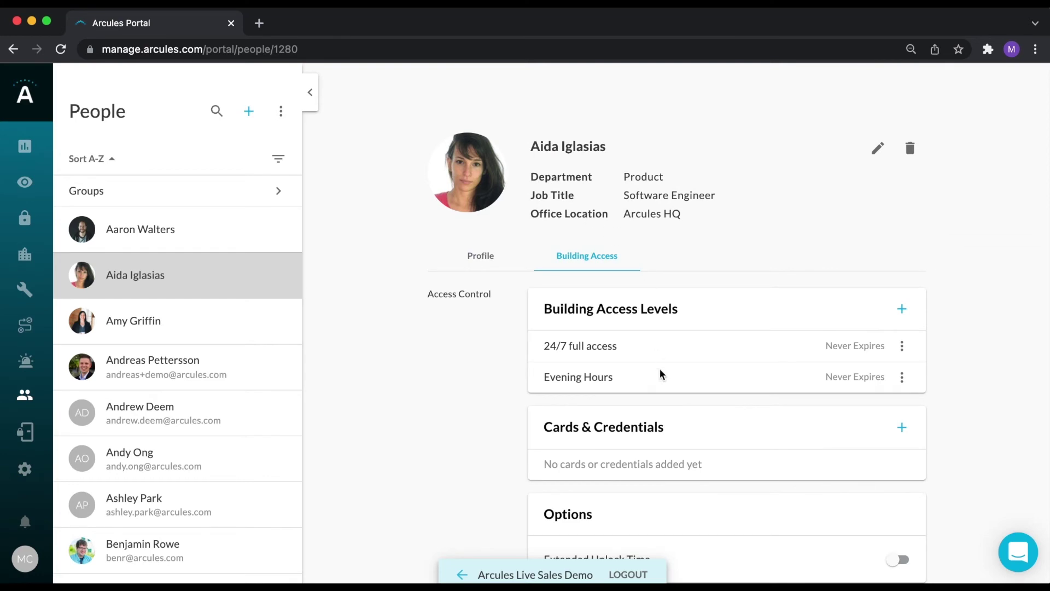
scroll(660, 370, down, 2)
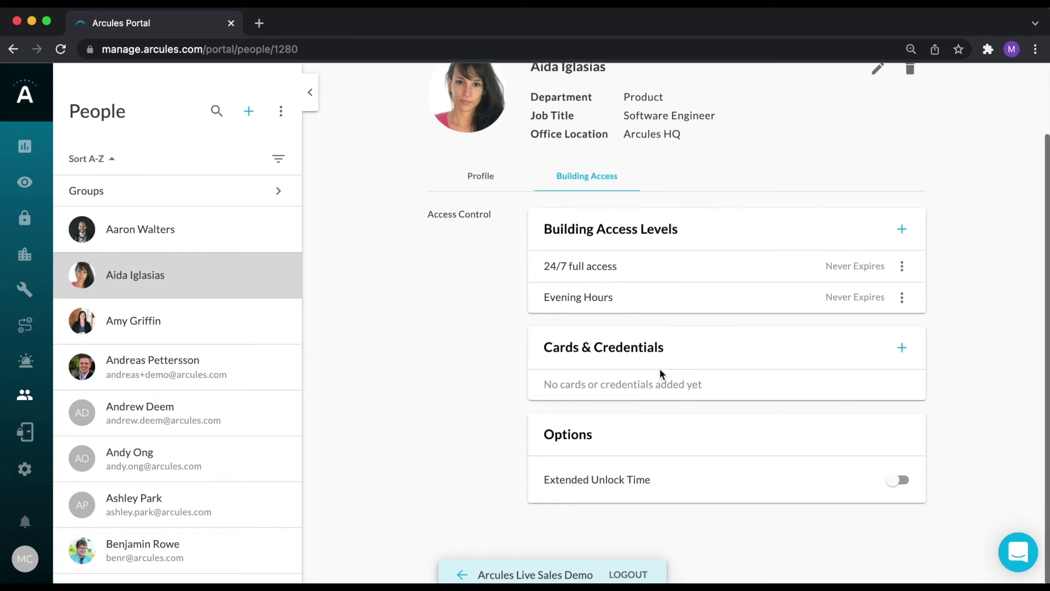
click(87, 197)
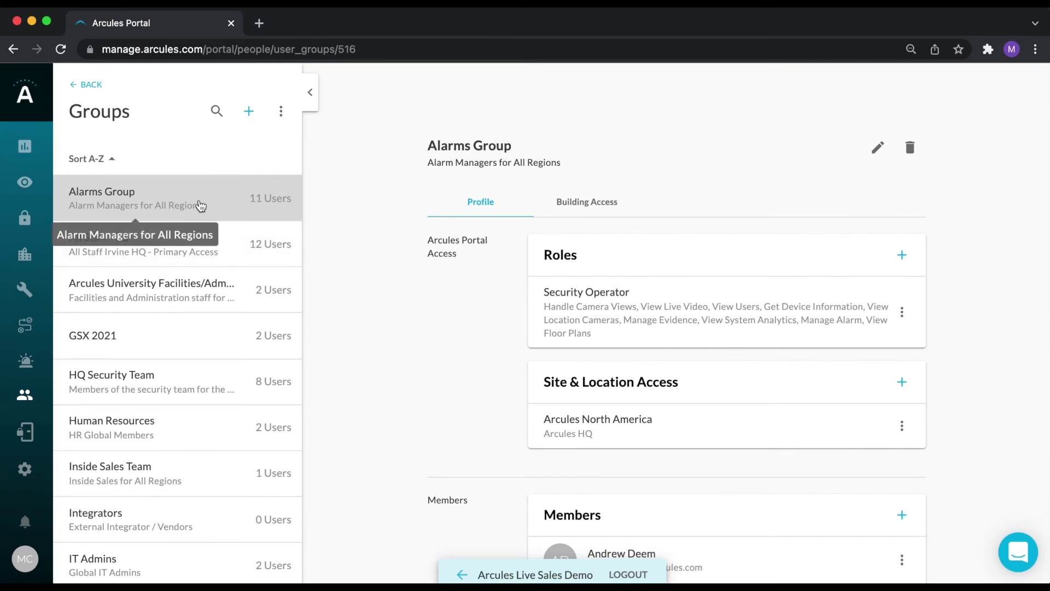
scroll(594, 323, down, 2)
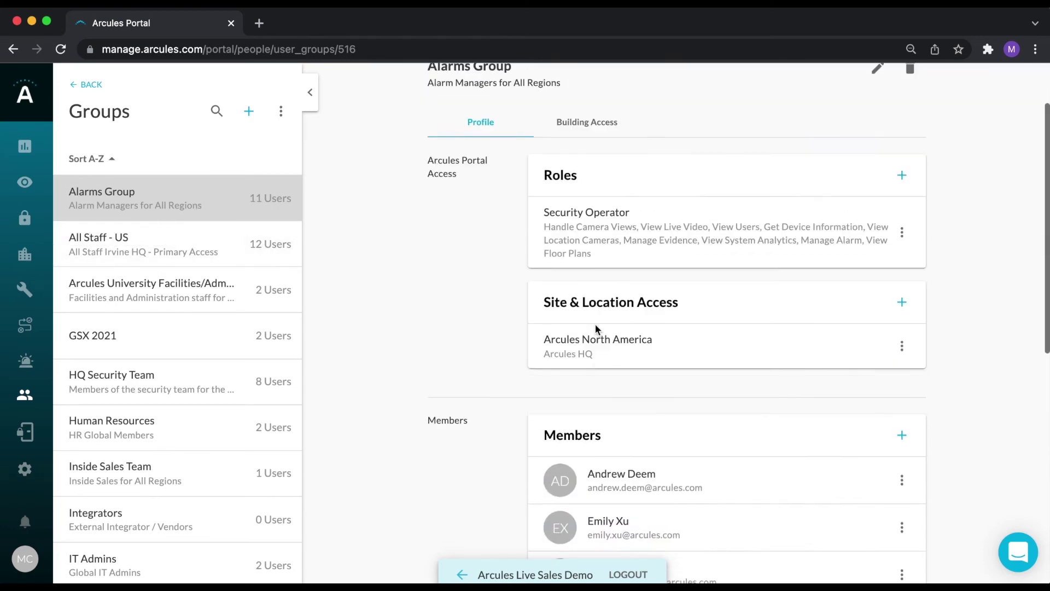
scroll(595, 326, up, 1)
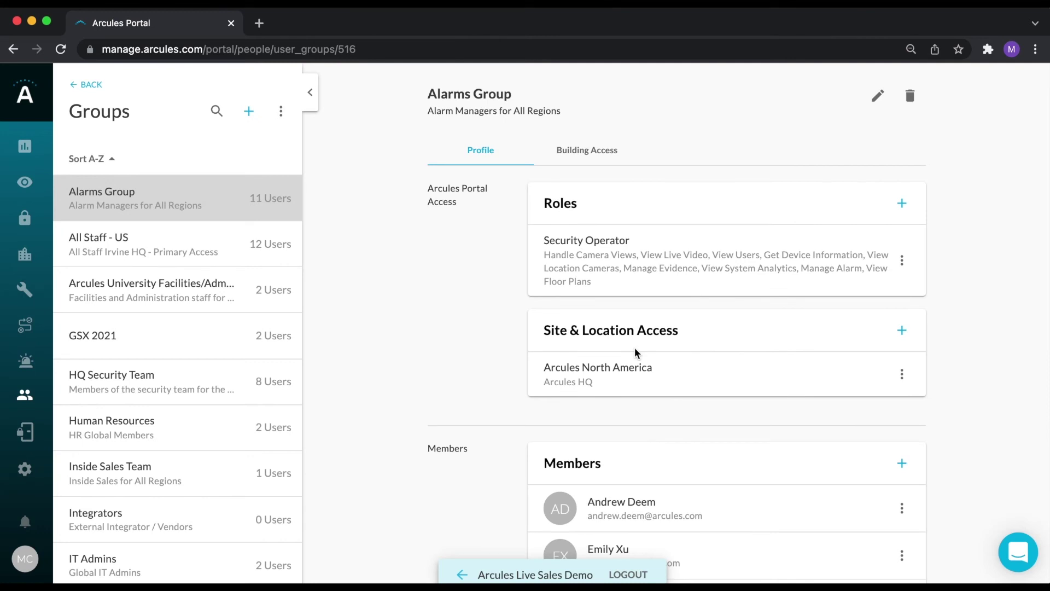
scroll(652, 376, down, 4)
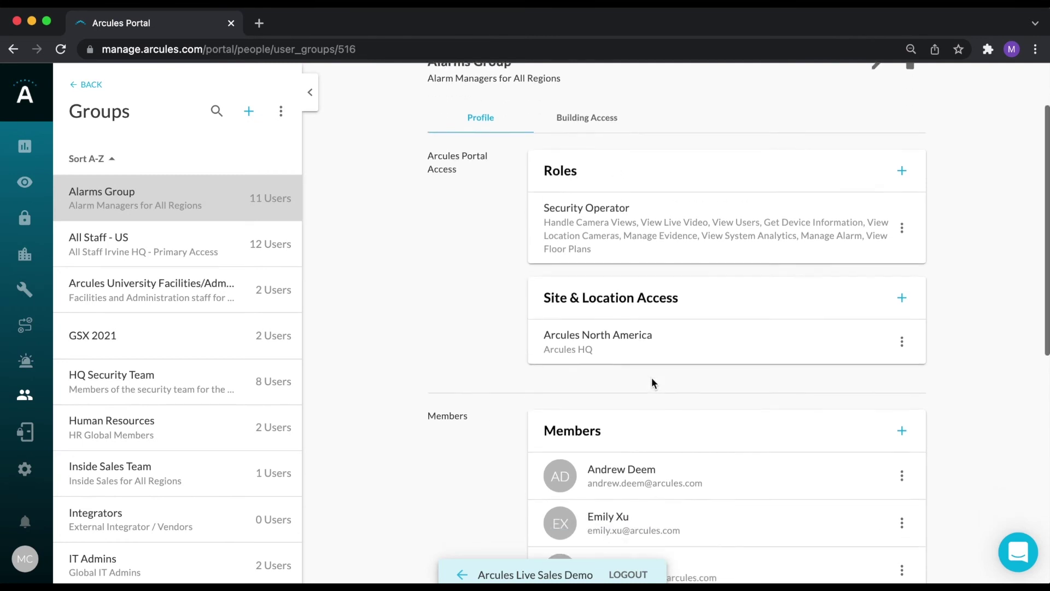
scroll(633, 362, up, 1)
scroll(633, 362, down, 5)
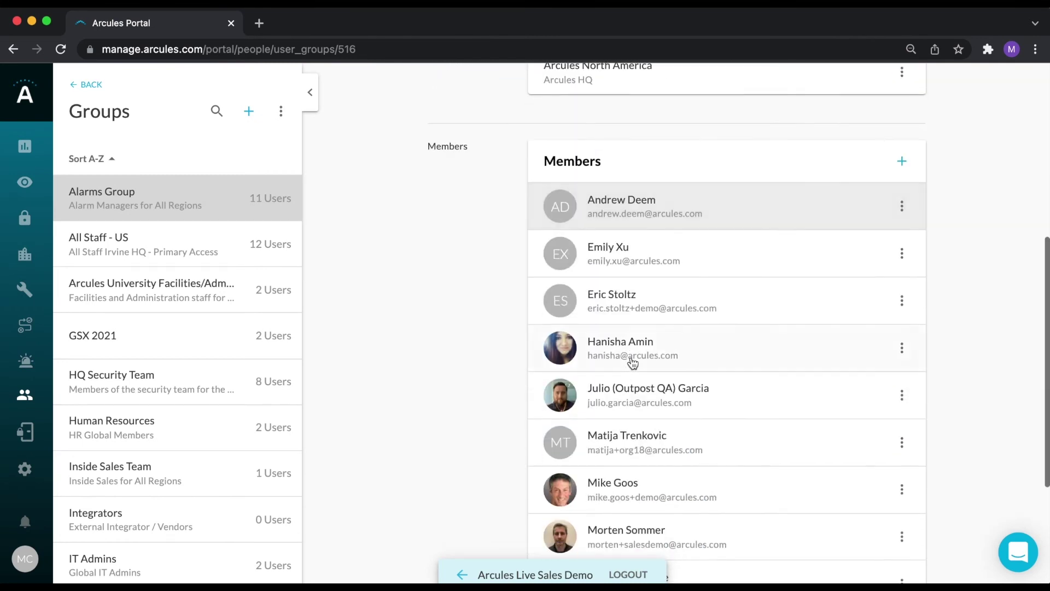
scroll(633, 362, up, 7)
scroll(633, 362, up, 3)
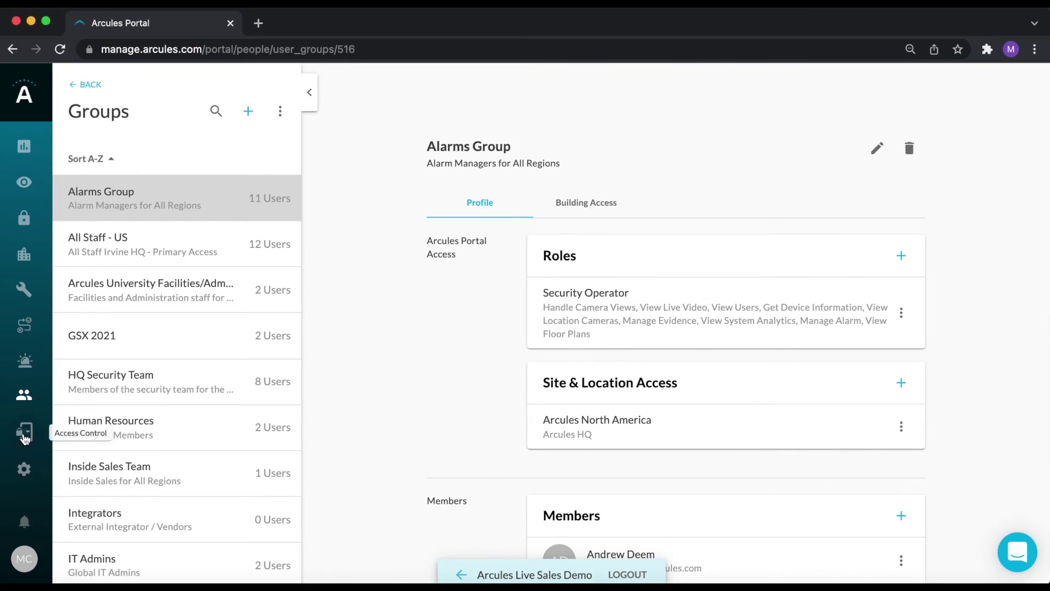
click(25, 433)
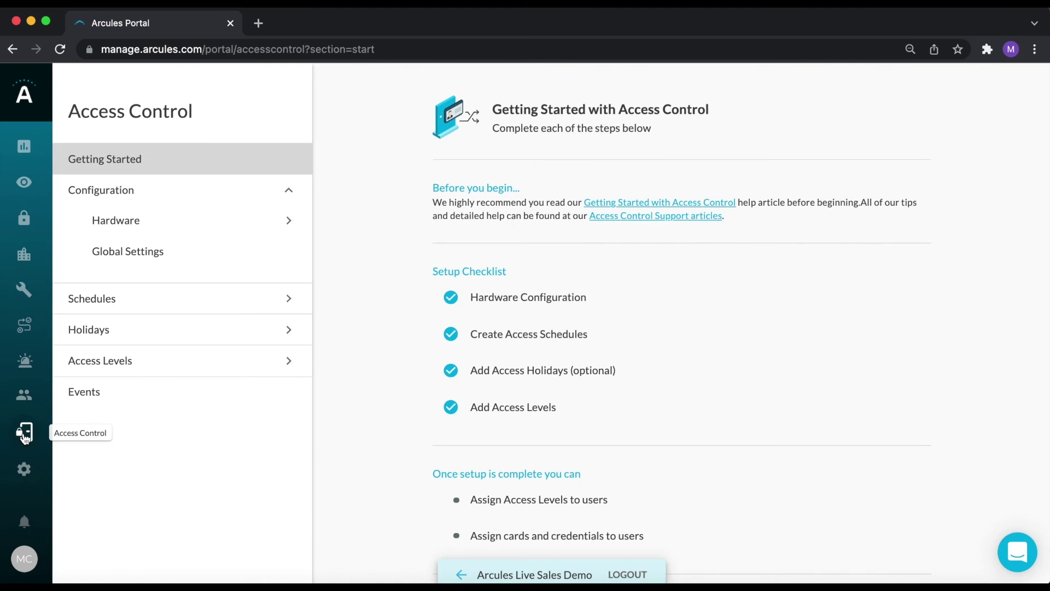
click(278, 226)
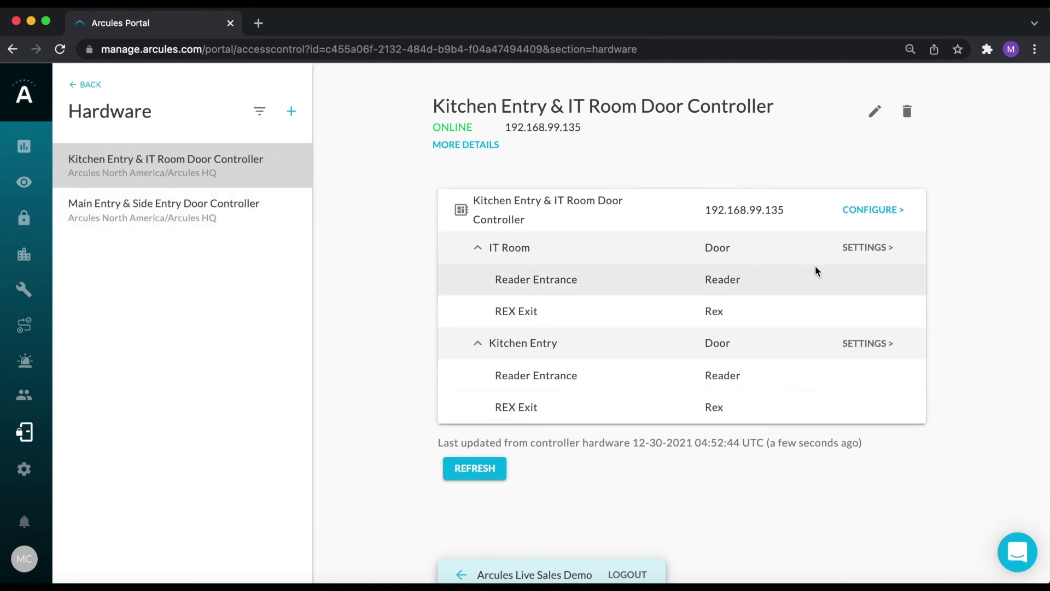
click(868, 248)
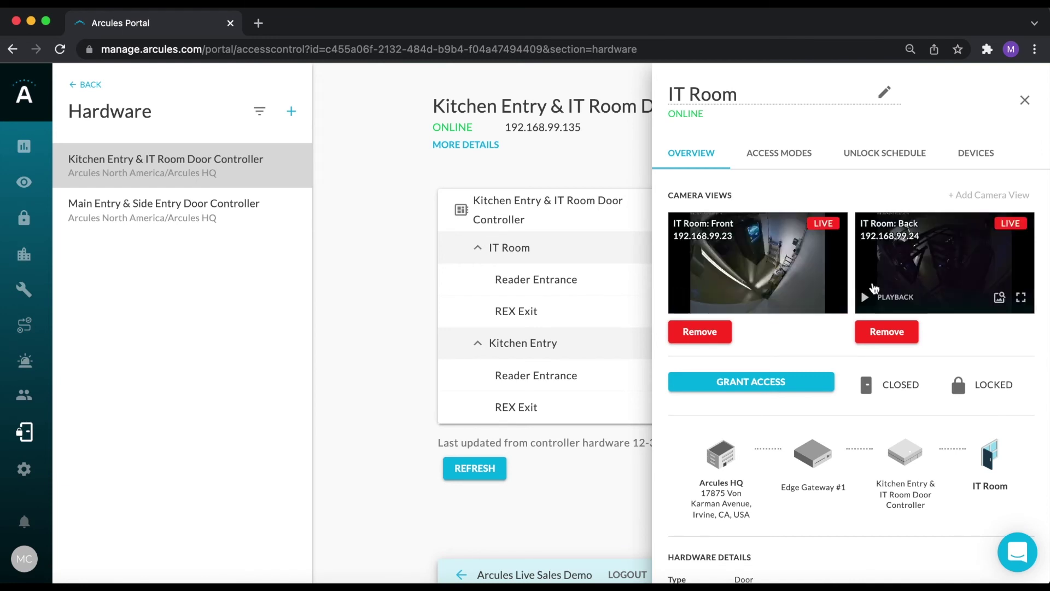
click(1024, 101)
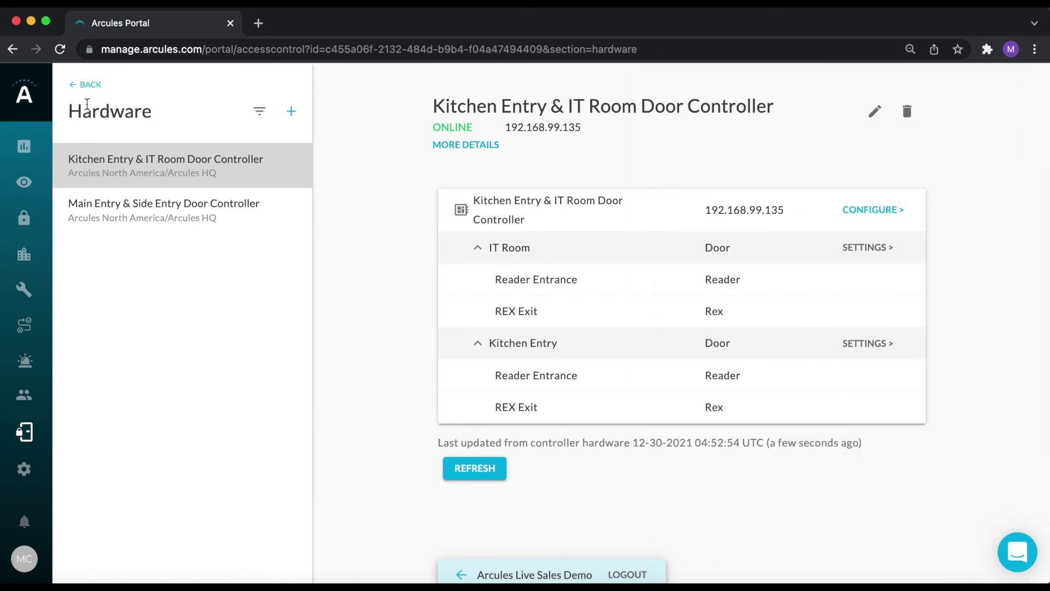
click(87, 86)
click(128, 262)
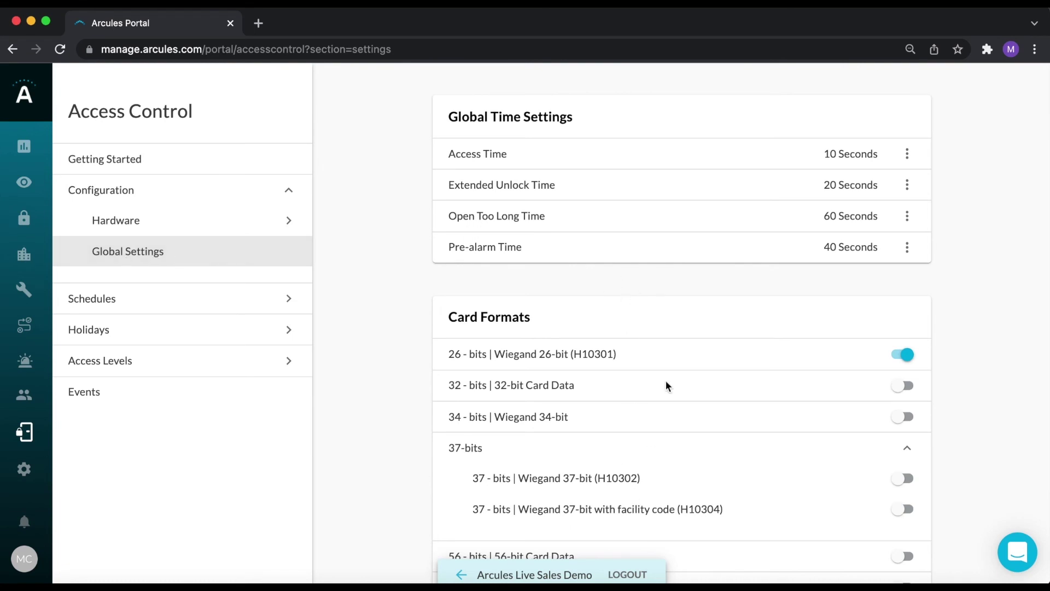
click(110, 297)
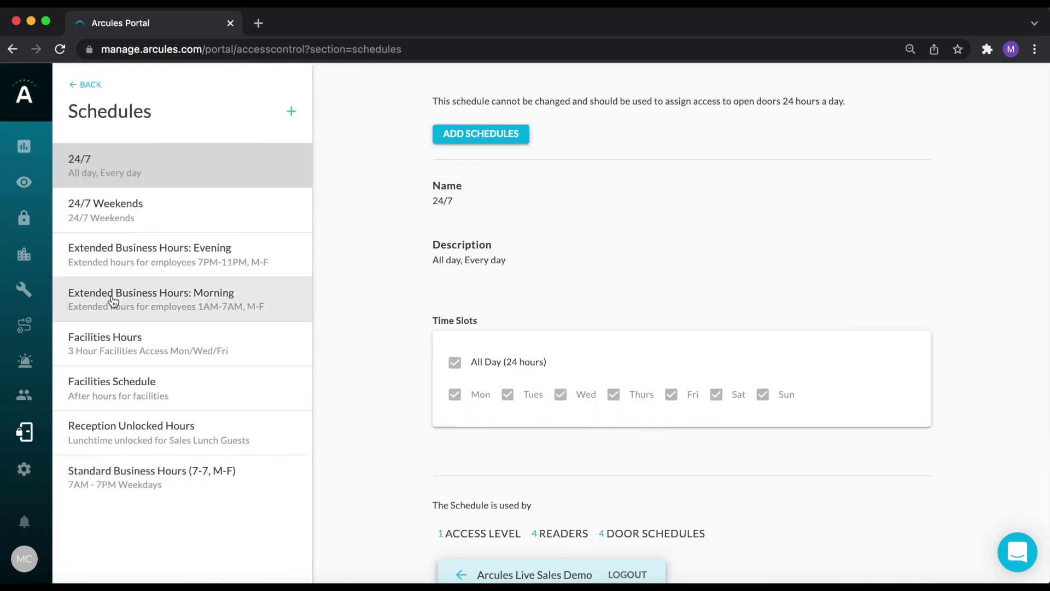
click(89, 84)
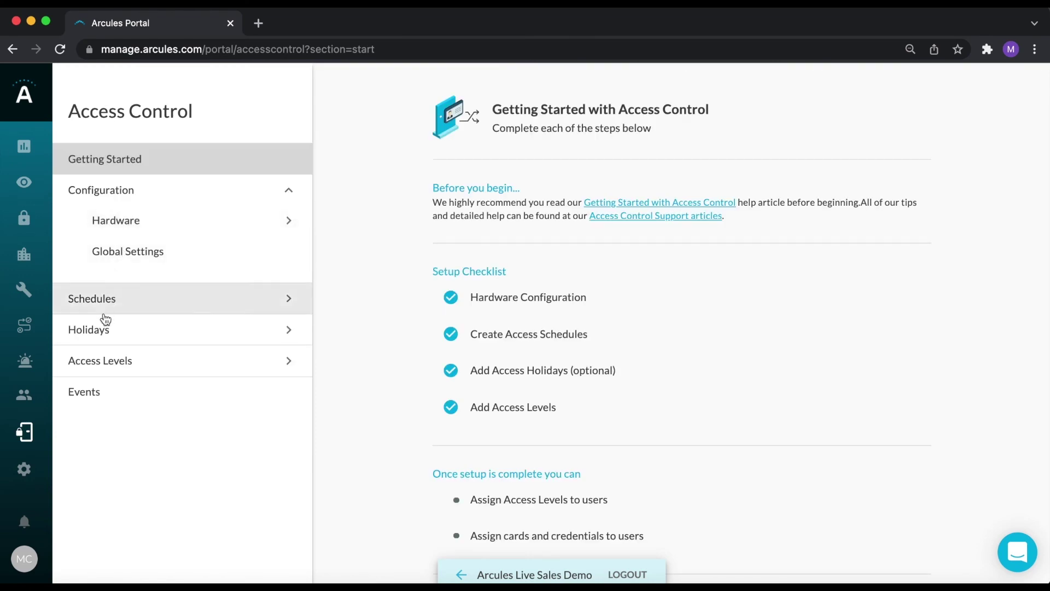
click(105, 326)
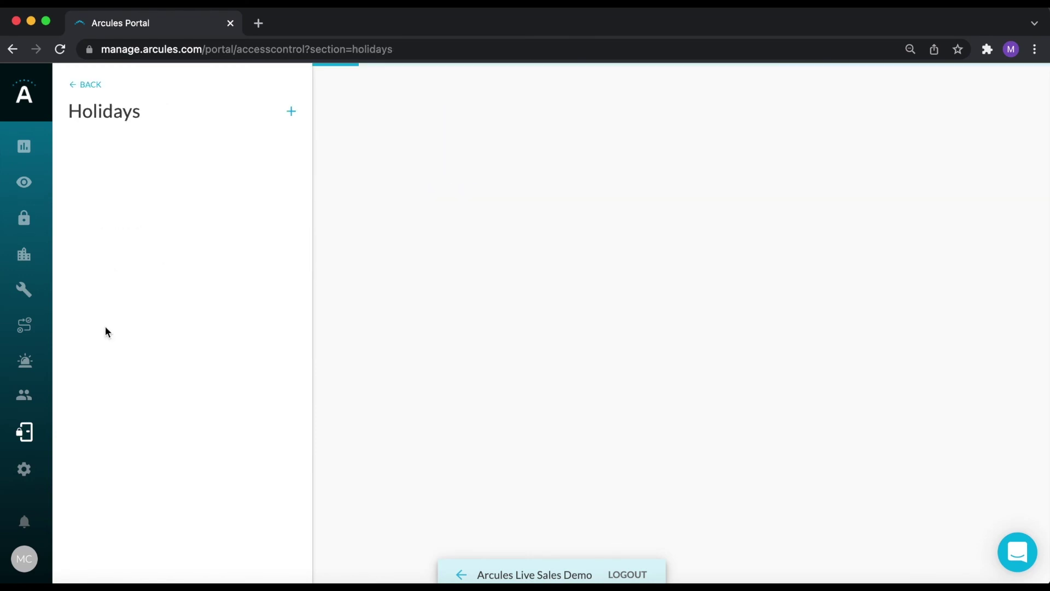
click(82, 85)
click(141, 362)
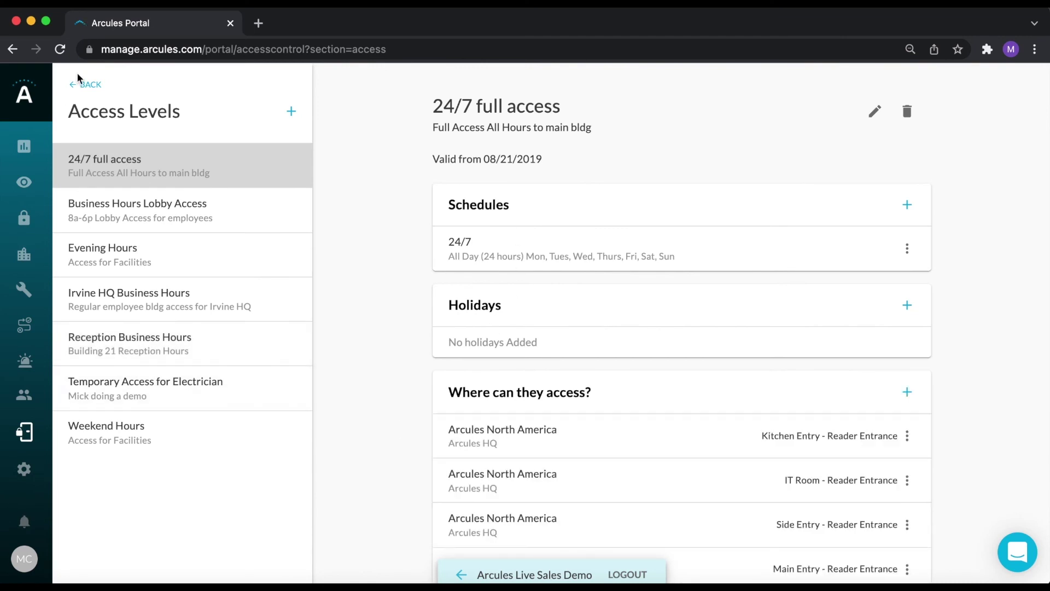
click(82, 85)
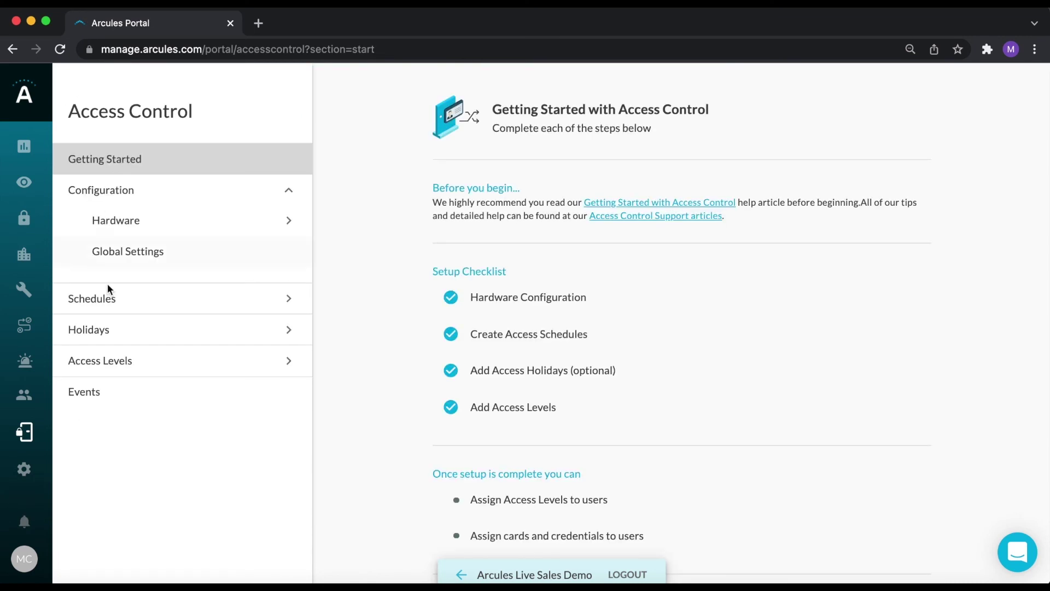
click(117, 401)
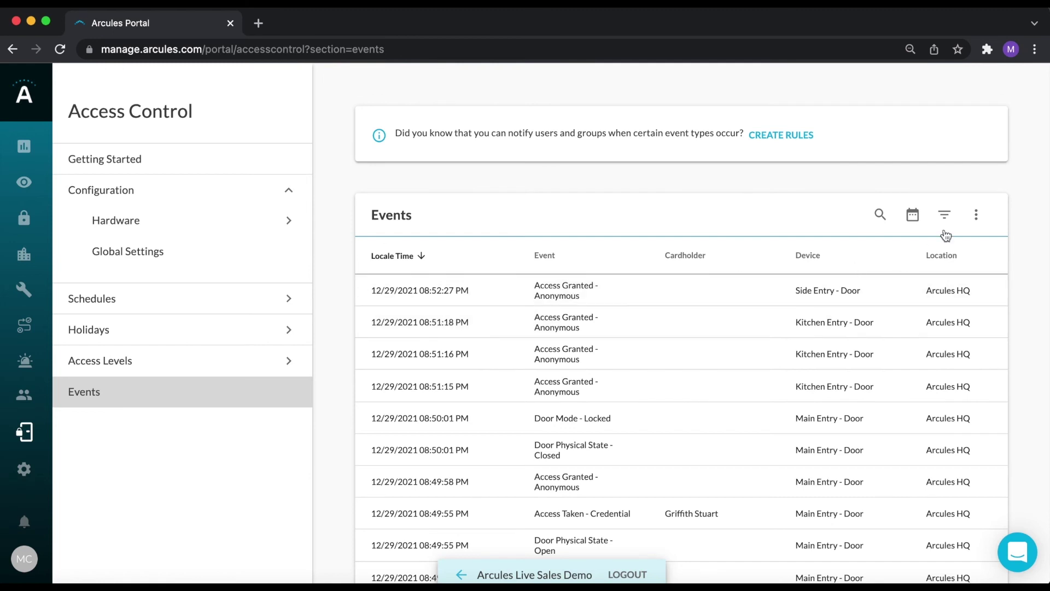
click(912, 216)
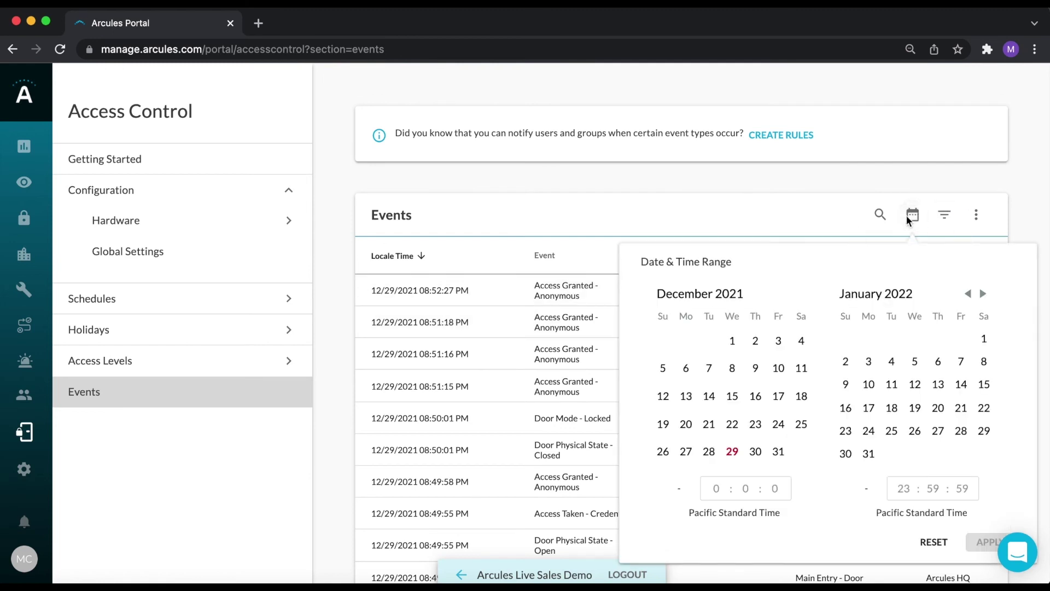
click(1008, 210)
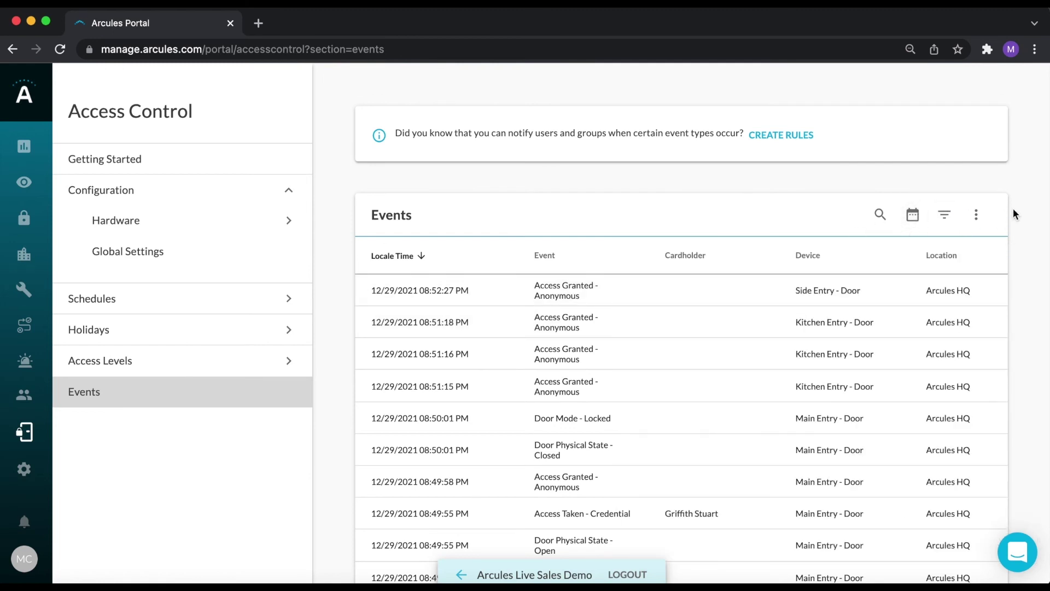
click(946, 215)
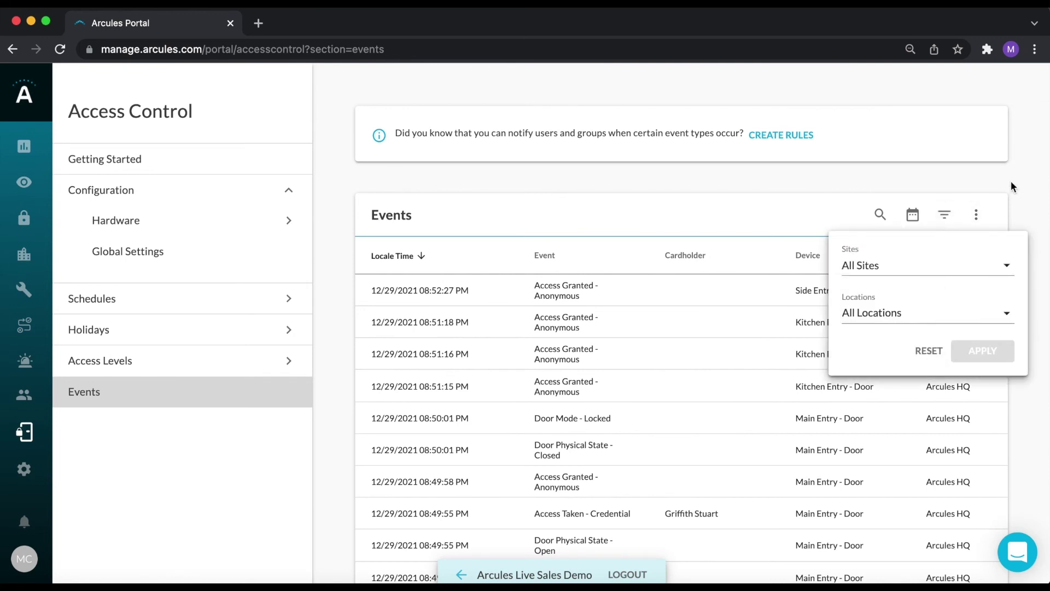
click(975, 192)
click(880, 214)
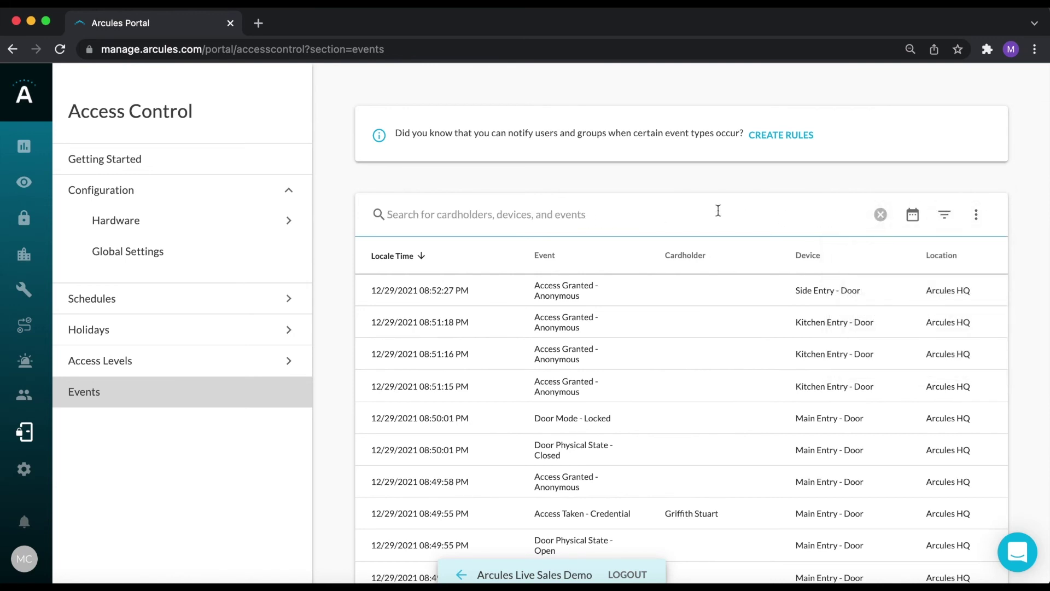
click(976, 218)
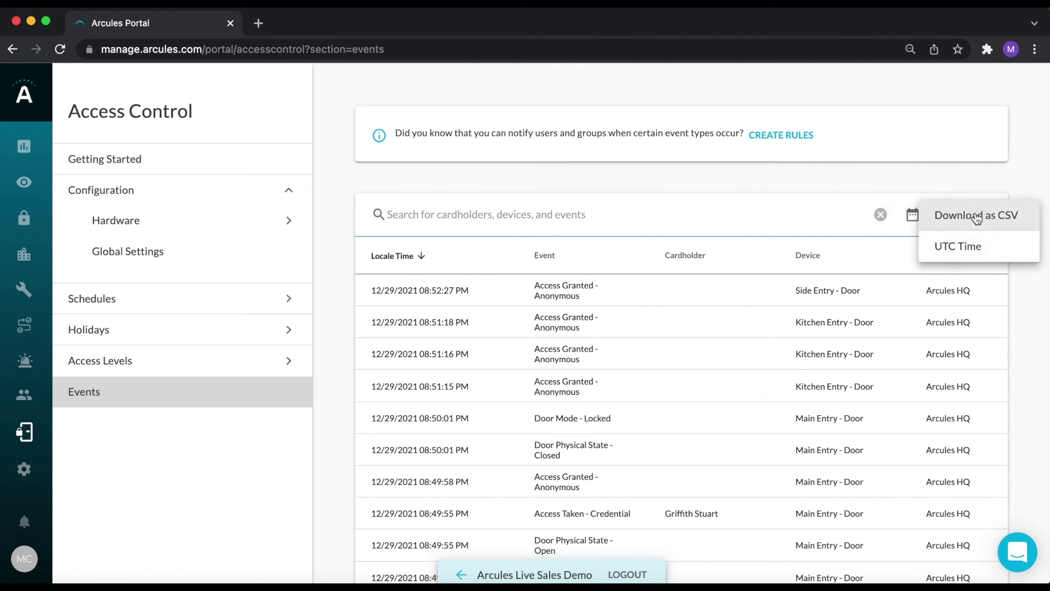
click(1000, 178)
click(23, 472)
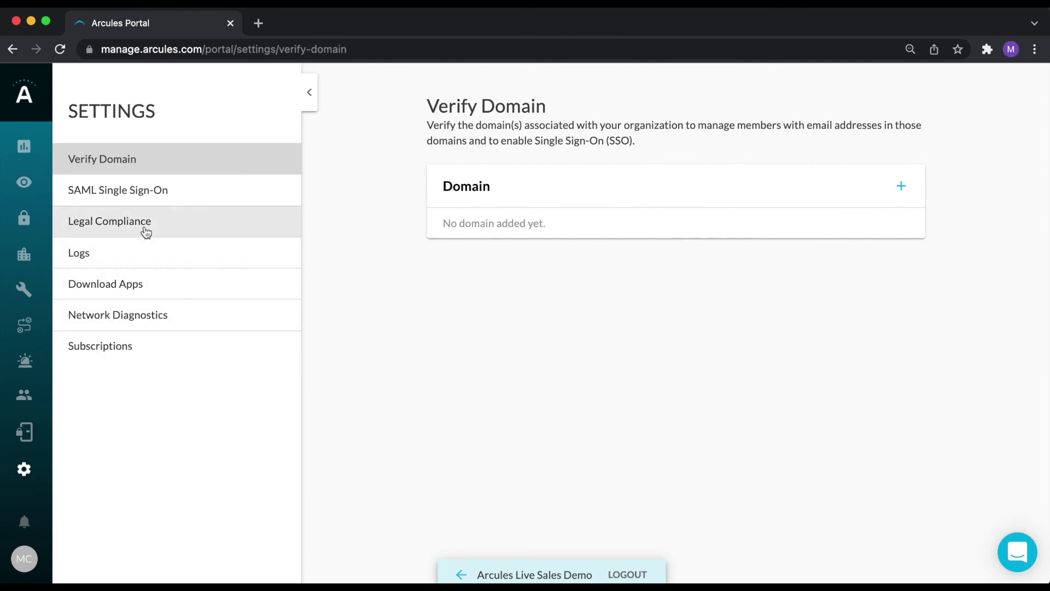
click(160, 159)
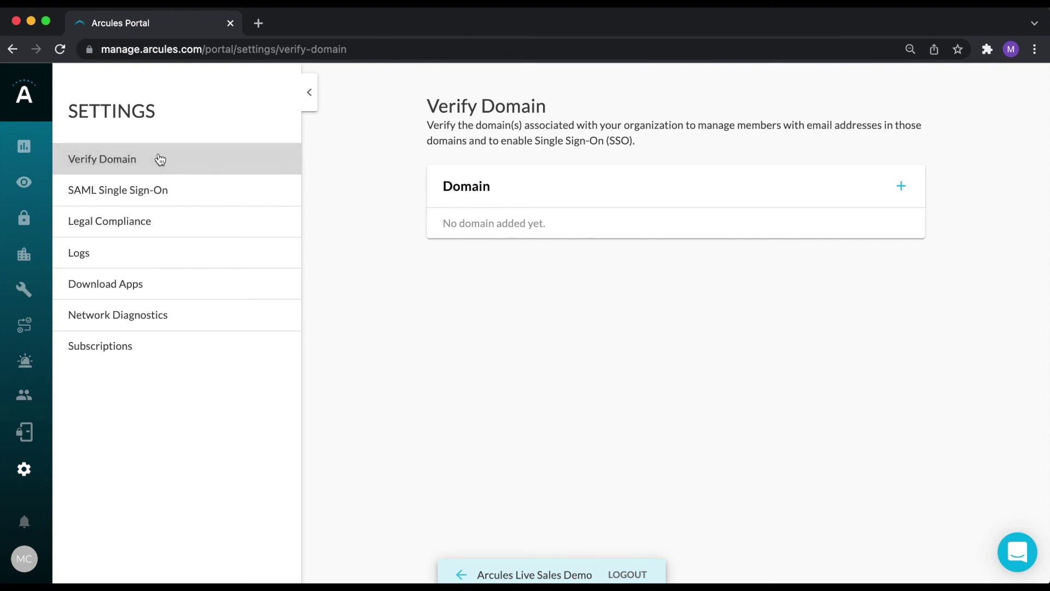
click(125, 193)
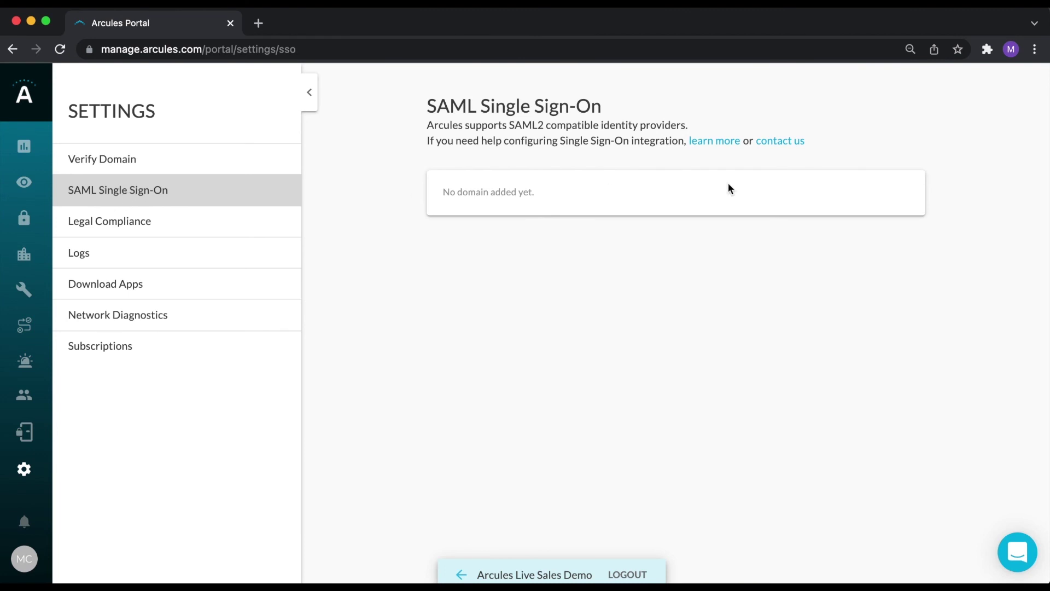
click(131, 288)
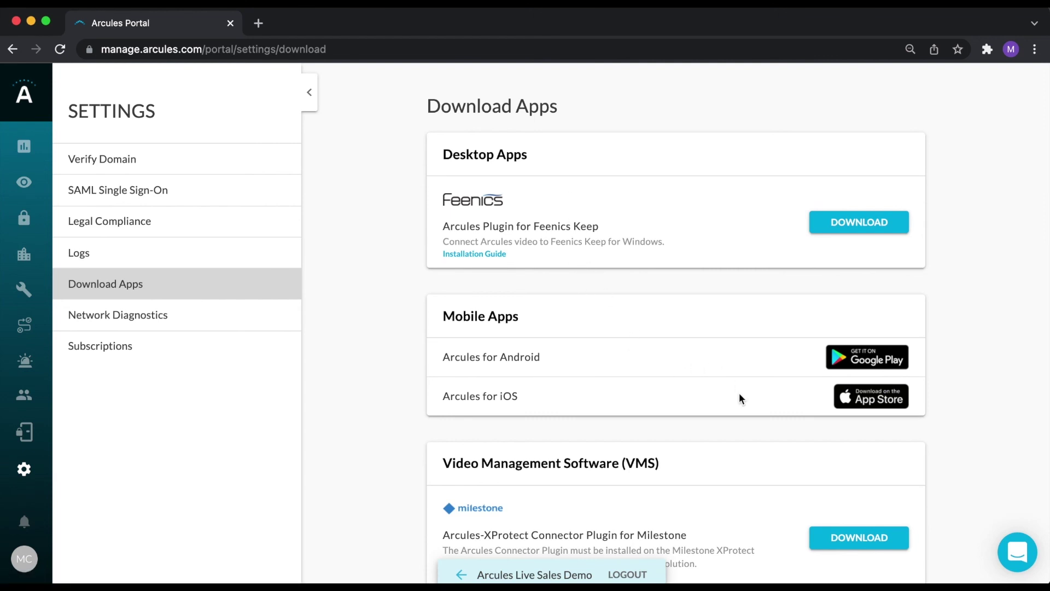
click(156, 315)
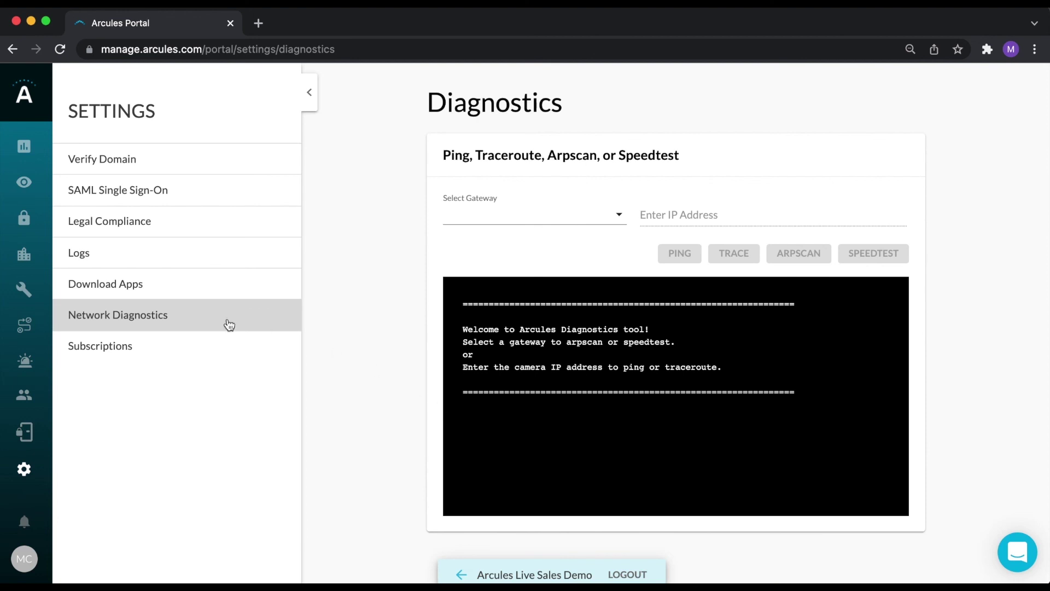
click(80, 254)
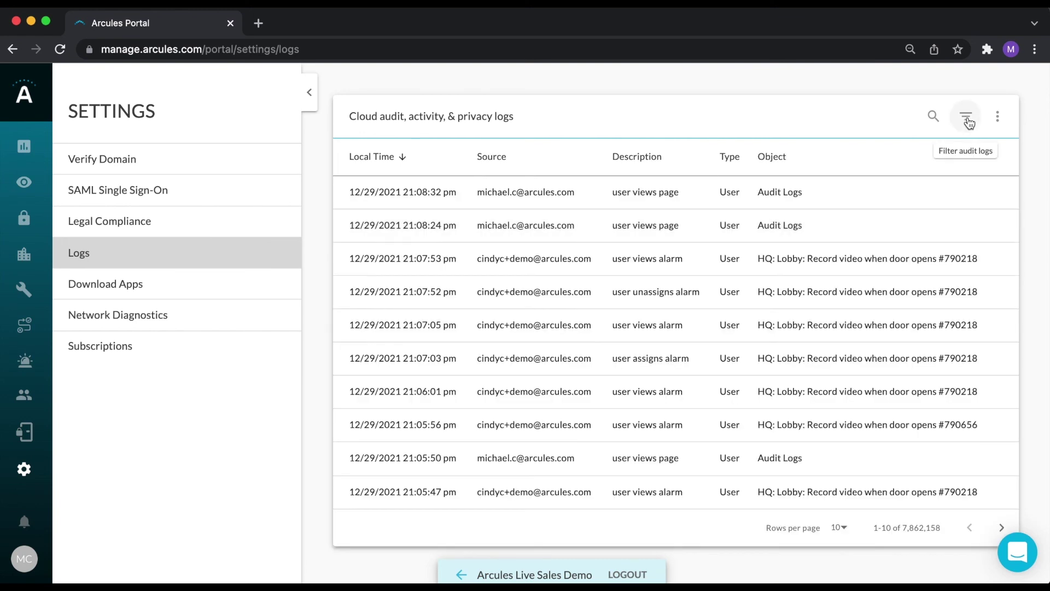
click(966, 117)
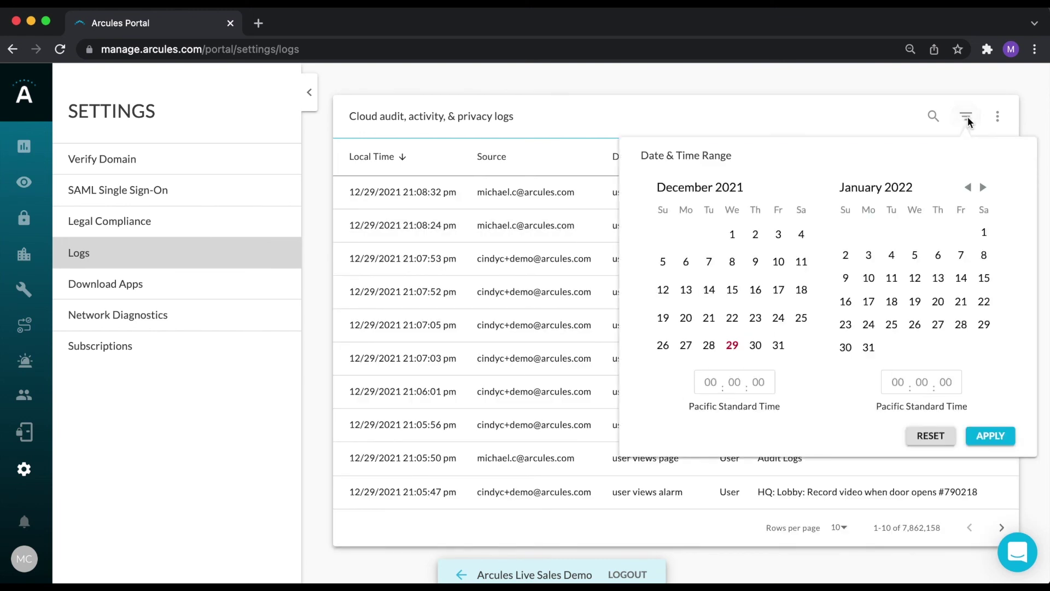
click(895, 114)
click(934, 117)
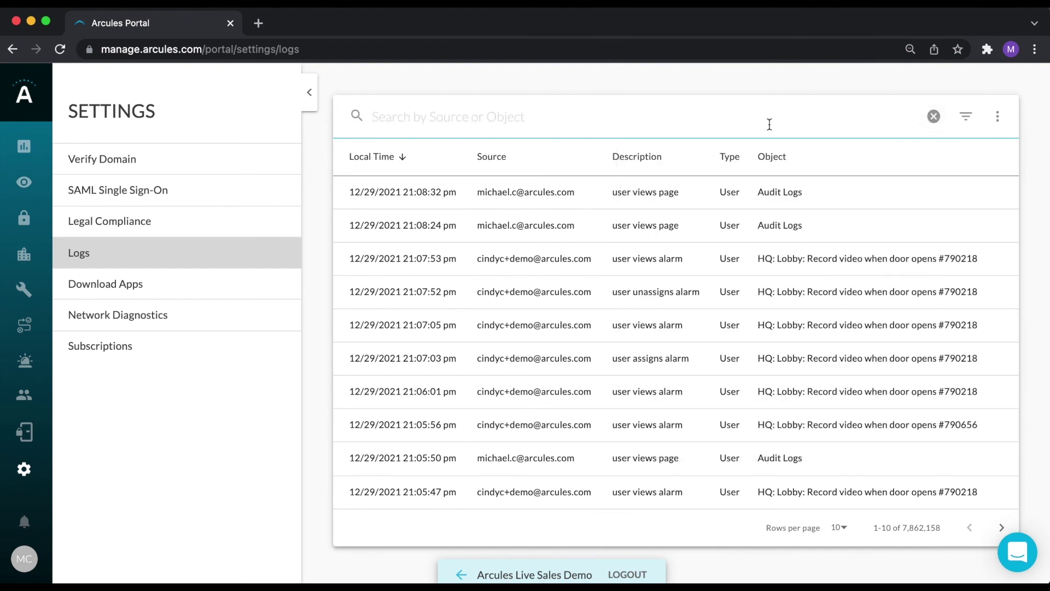
click(996, 117)
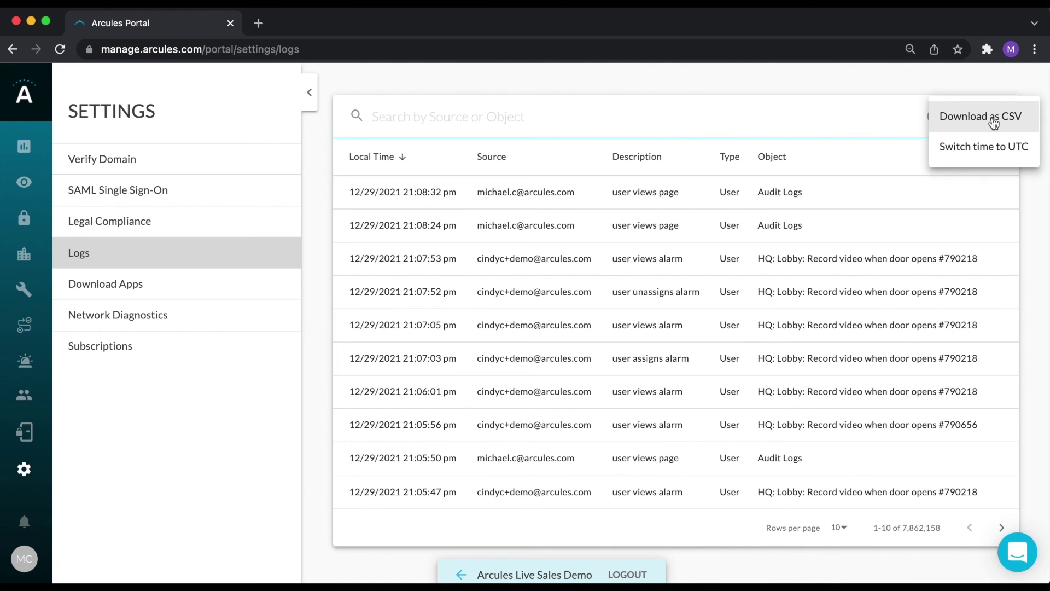
click(775, 126)
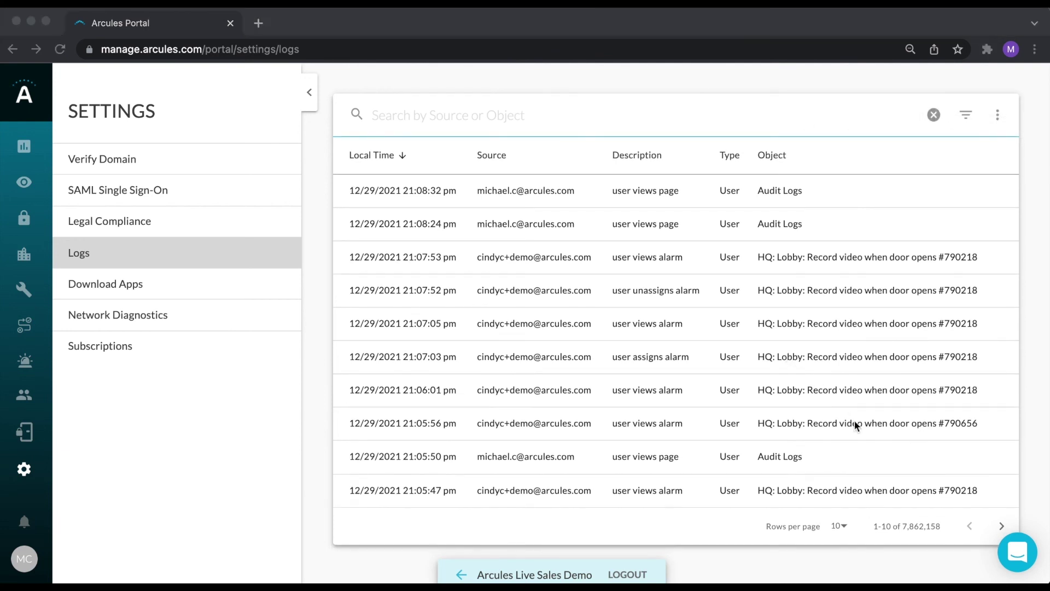
click(1016, 549)
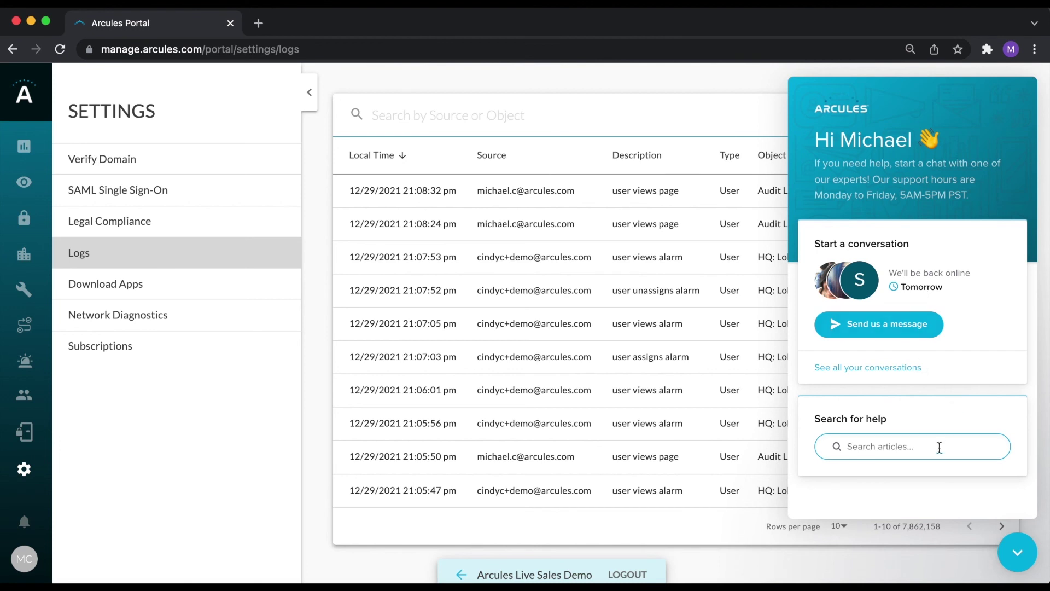
click(917, 446)
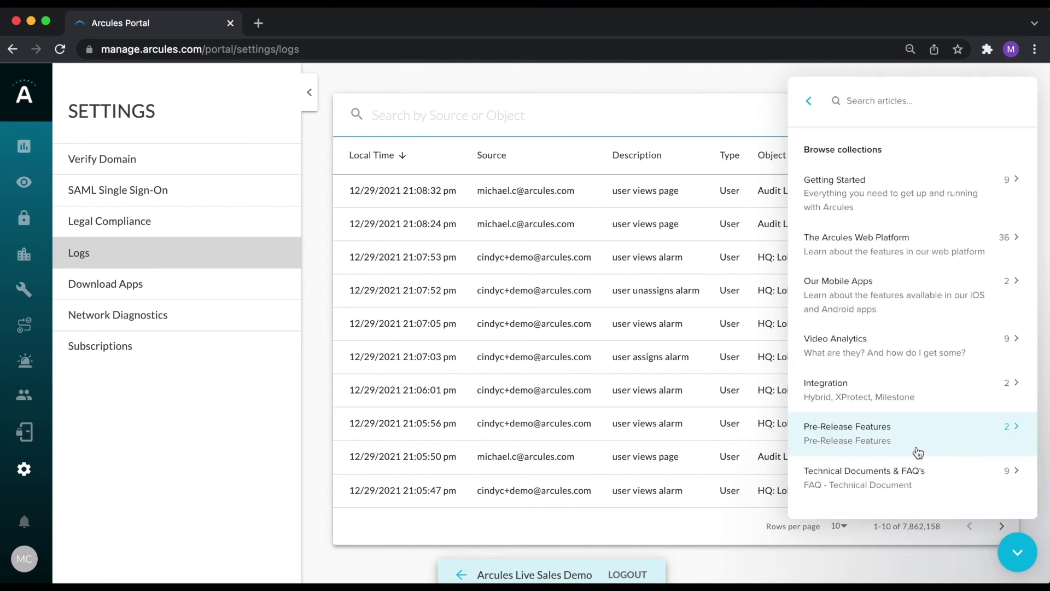
text(access)
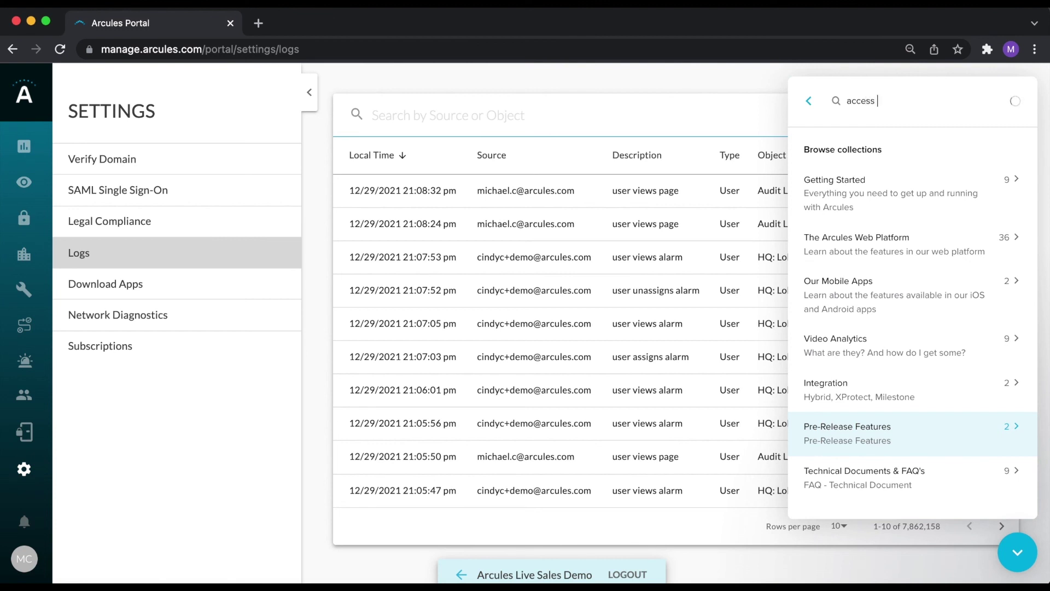